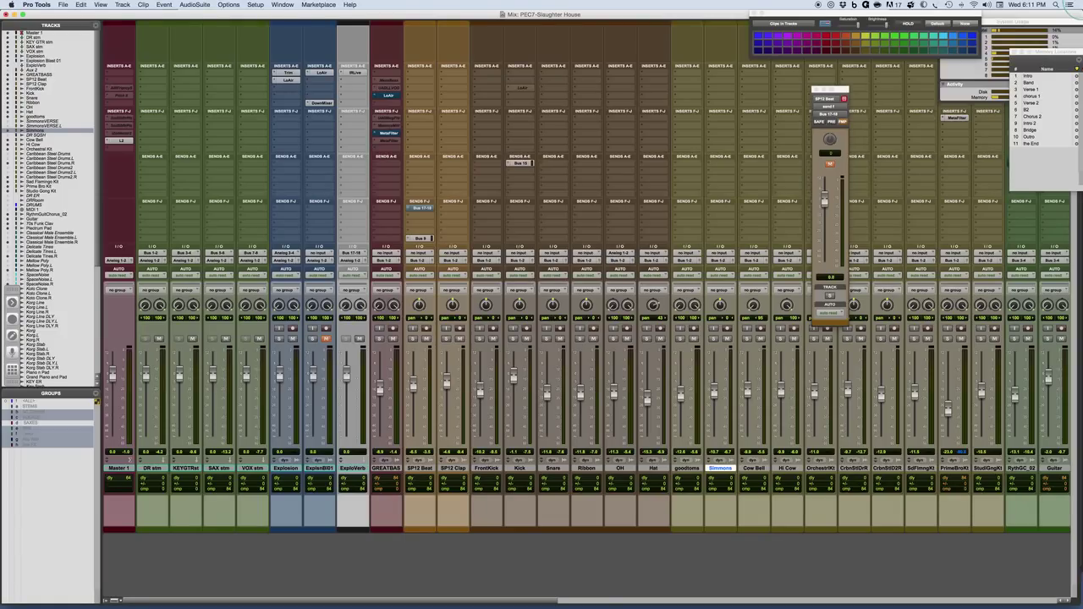
- Show the Edit window and set the height of all tracks to small
{"action": "key", "text": "super+equal"}
{"action": "scroll", "coordinate": [540, 311], "scroll_direction": "up", "scroll_amount": 8}
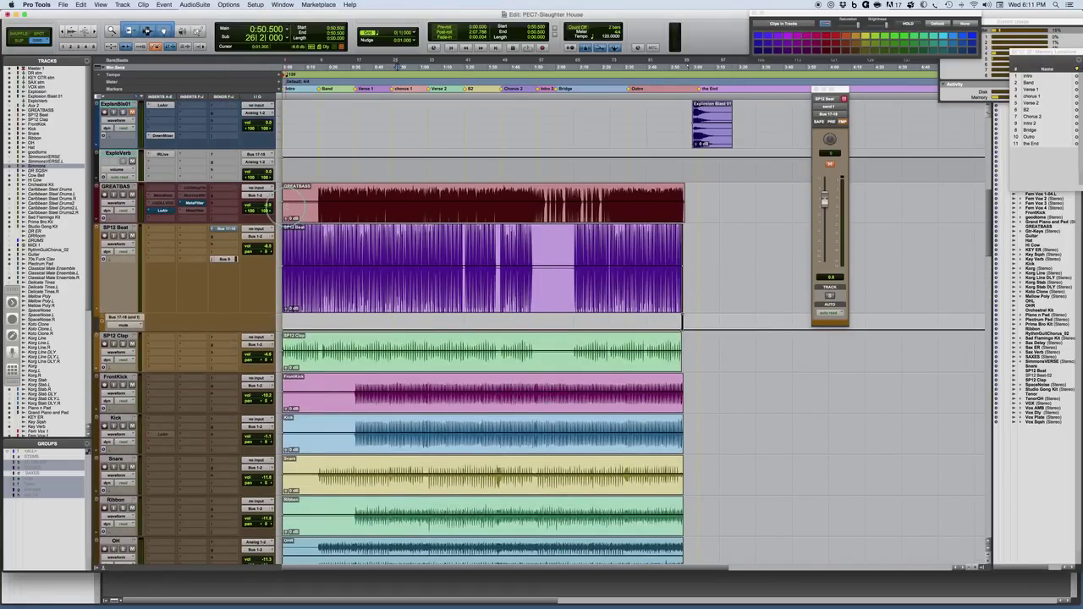
{"action": "left_click", "coordinate": [280, 207]}
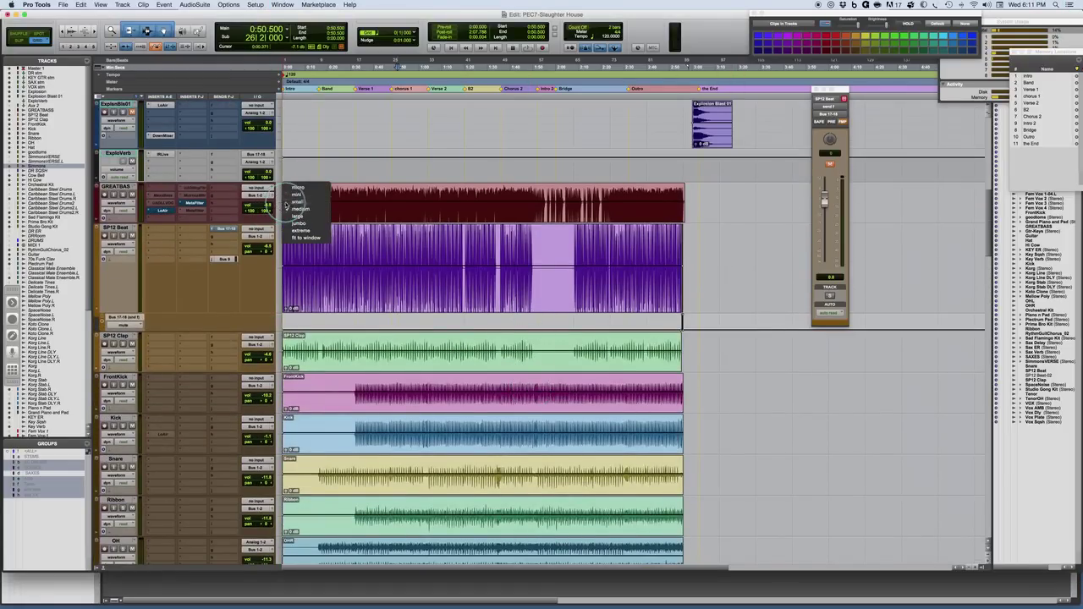
{"action": "left_click", "coordinate": [298, 201], "text": "alt"}
{"action": "scroll", "coordinate": [343, 209], "scroll_direction": "up", "scroll_amount": 2}
{"action": "scroll", "coordinate": [360, 213], "scroll_direction": "up", "scroll_amount": 10}
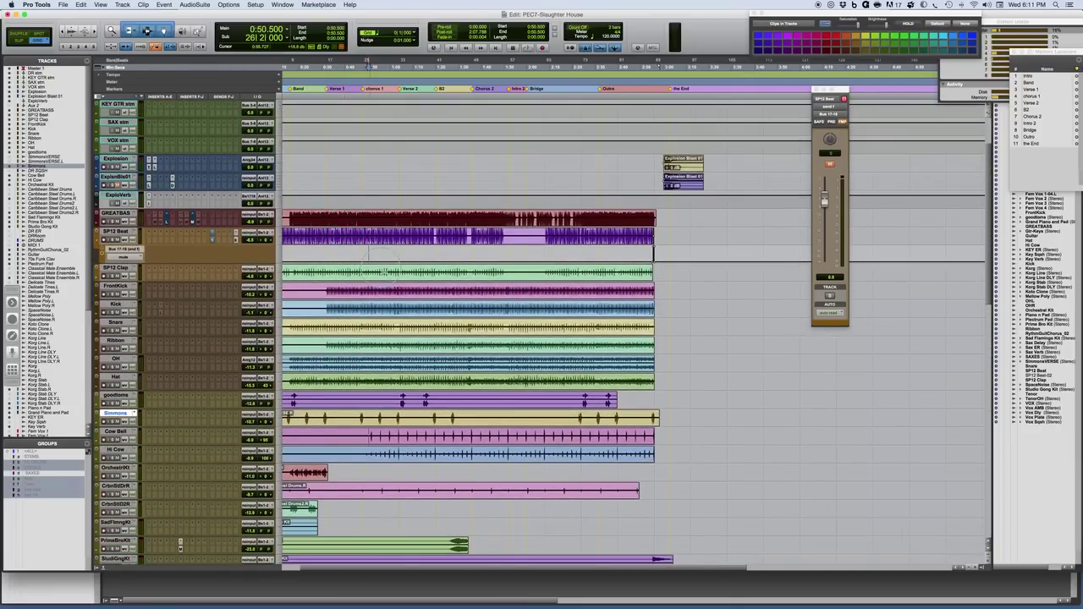
{"action": "scroll", "coordinate": [372, 279], "scroll_direction": "left", "scroll_amount": 2}
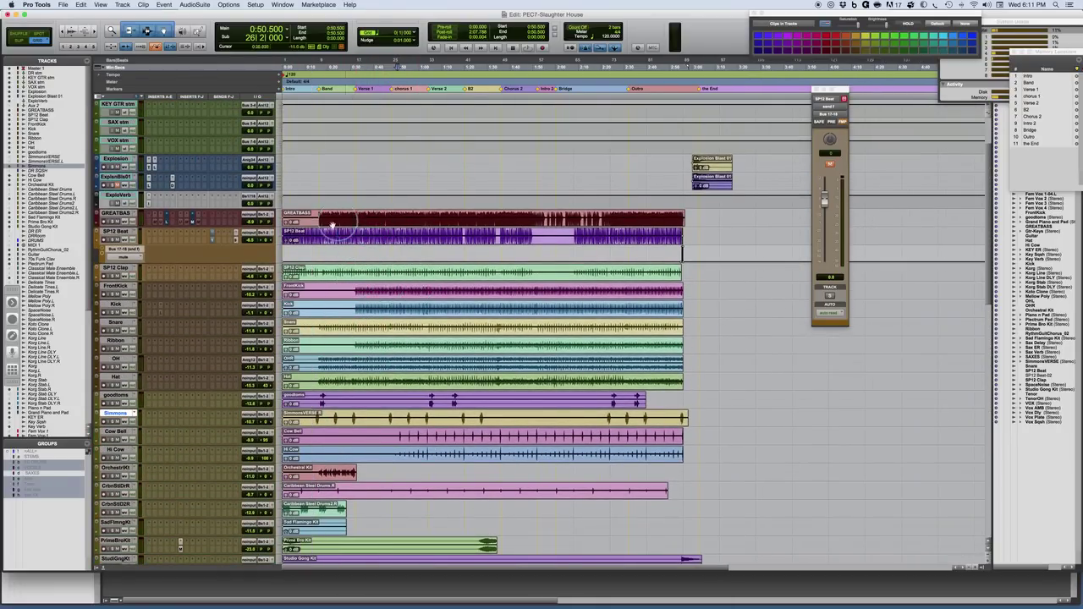
- Look through the session's tracks in the Edit window, from the stem tracks past drums, guitars and keys to the vocals and saxes
{"action": "scroll", "coordinate": [397, 235], "scroll_direction": "down", "scroll_amount": 1}
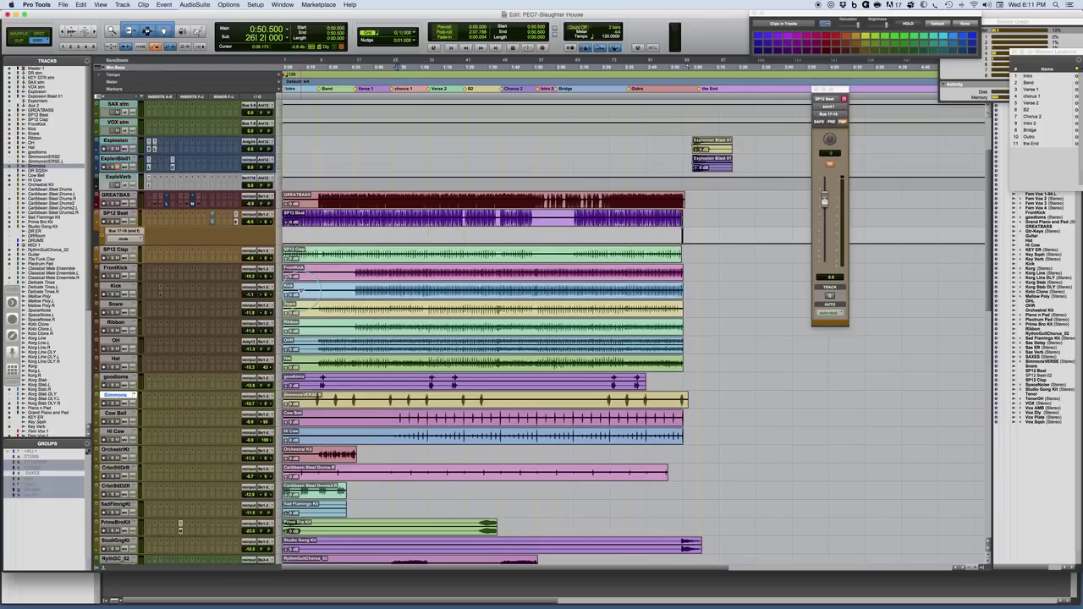
{"action": "scroll", "coordinate": [306, 288], "scroll_direction": "down", "scroll_amount": 2}
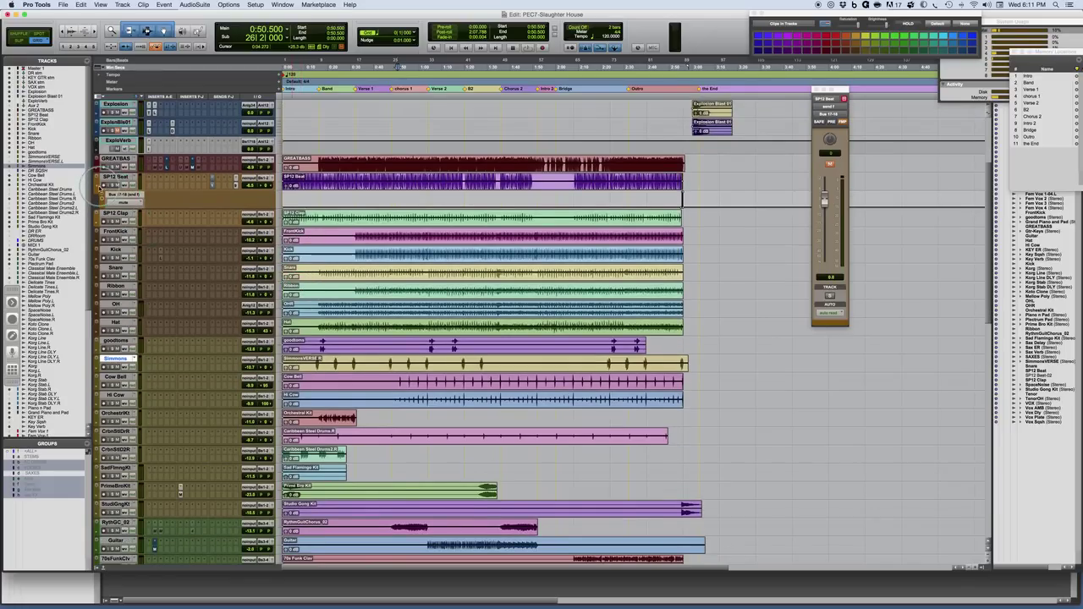
{"action": "scroll", "coordinate": [326, 262], "scroll_direction": "down", "scroll_amount": 1}
{"action": "scroll", "coordinate": [326, 262], "scroll_direction": "down", "scroll_amount": 1}
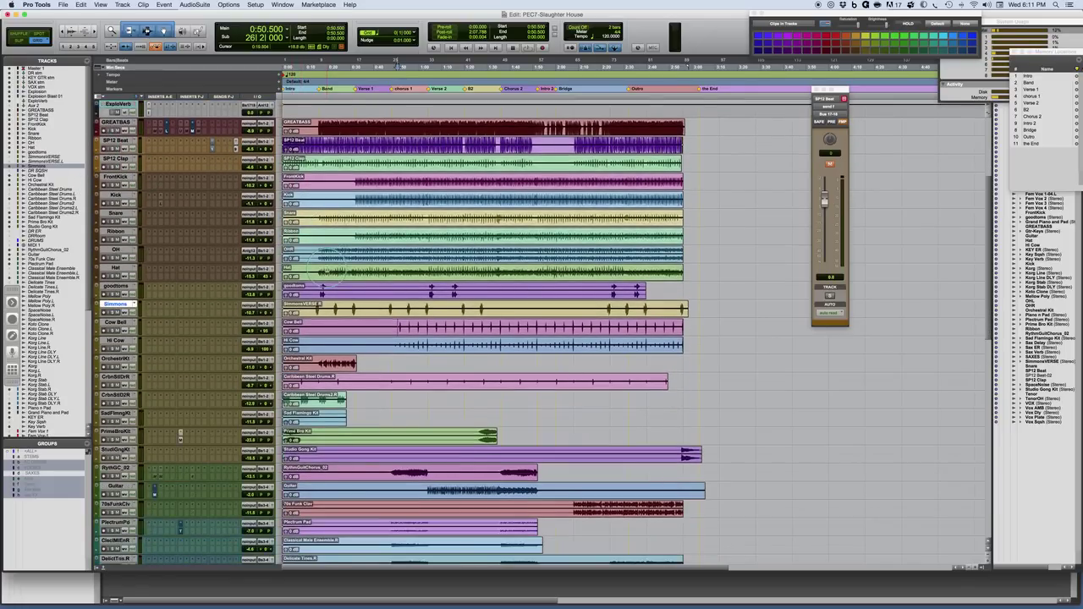
{"action": "scroll", "coordinate": [326, 258], "scroll_direction": "down", "scroll_amount": 2}
{"action": "scroll", "coordinate": [334, 330], "scroll_direction": "down", "scroll_amount": 4}
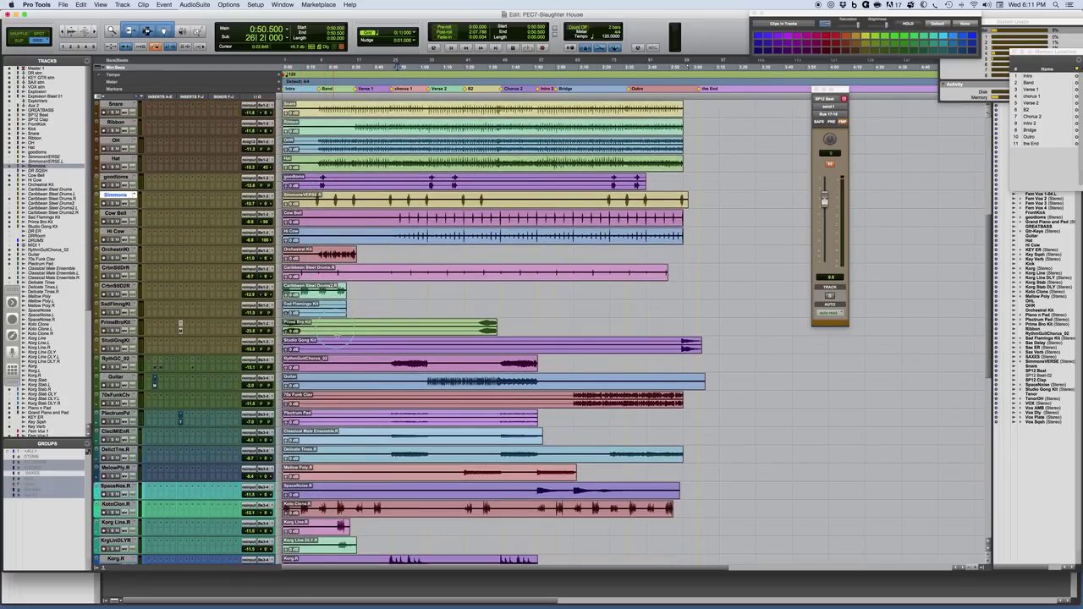
{"action": "scroll", "coordinate": [337, 331], "scroll_direction": "down", "scroll_amount": 3}
{"action": "scroll", "coordinate": [386, 375], "scroll_direction": "down", "scroll_amount": 3}
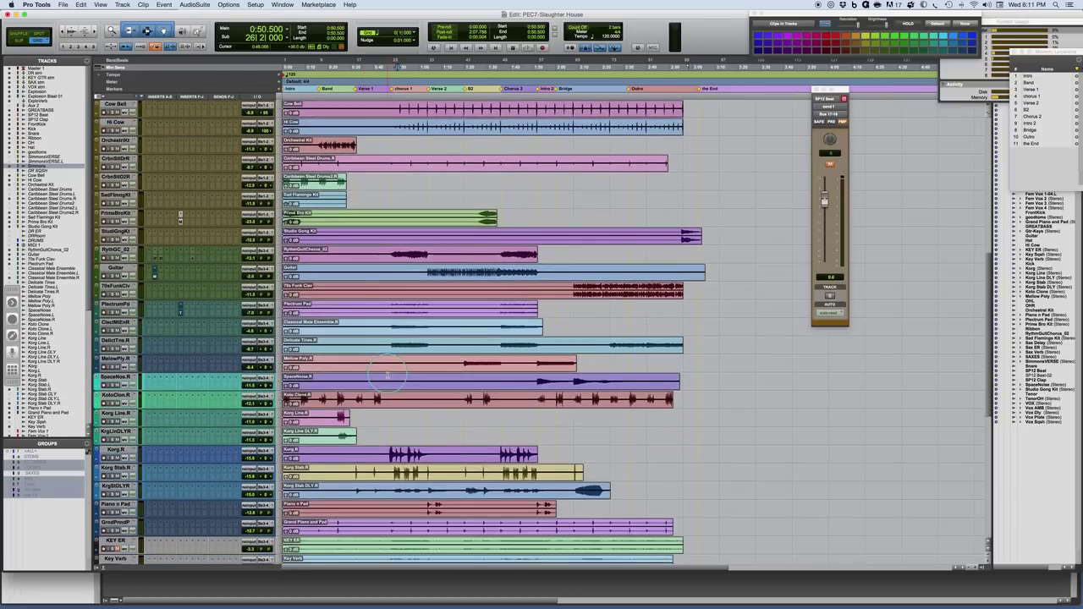
{"action": "scroll", "coordinate": [386, 375], "scroll_direction": "down", "scroll_amount": 4}
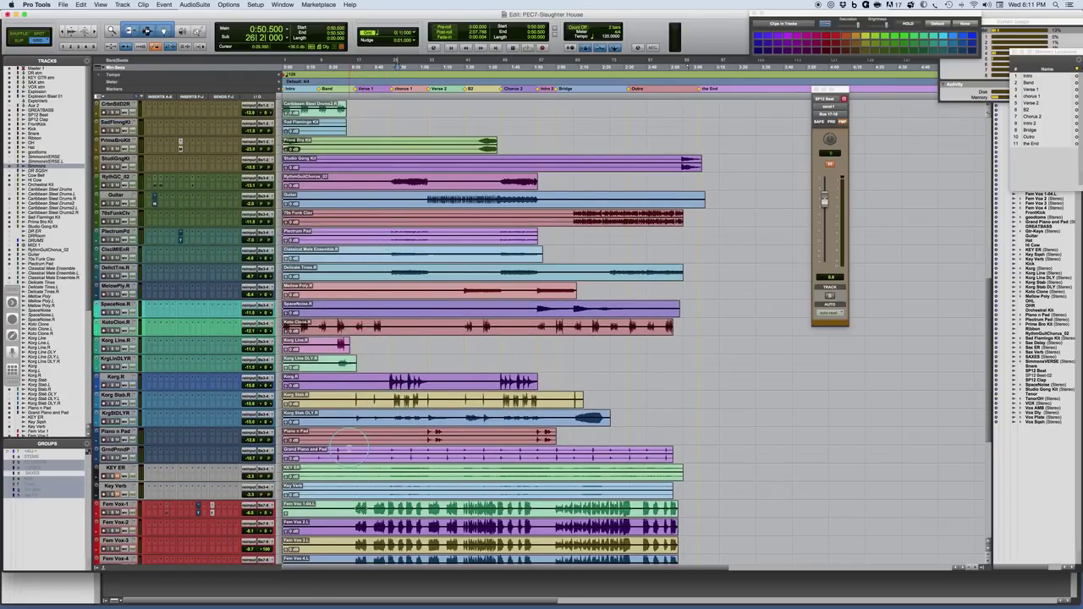
{"action": "scroll", "coordinate": [349, 445], "scroll_direction": "down", "scroll_amount": 8}
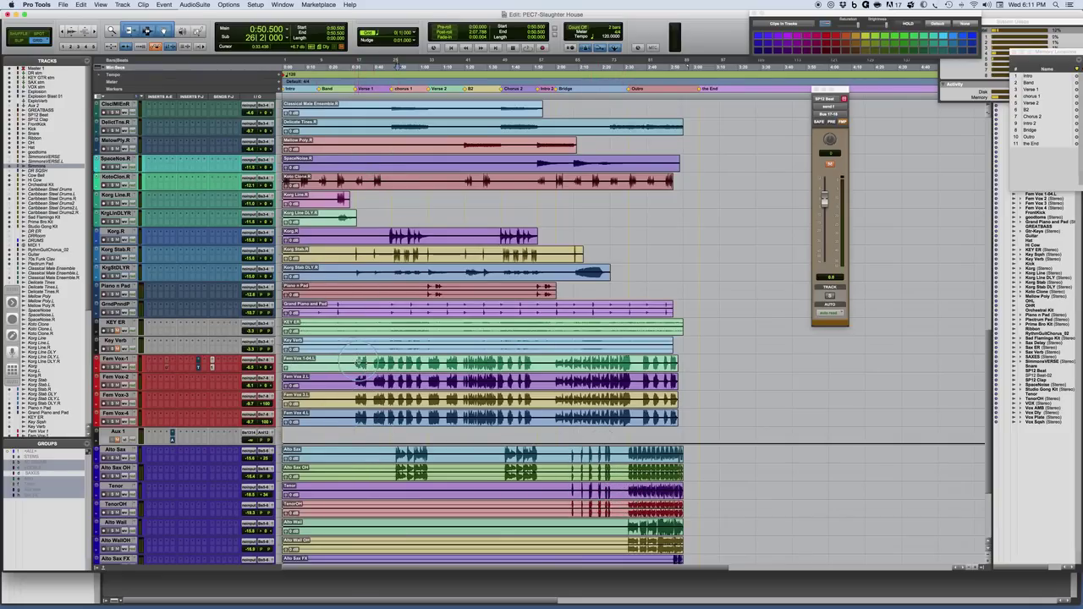
- Return to the Mix window and mute the VOX, SAX and KEYGTR stem tracks
{"action": "key", "text": "super+equal"}
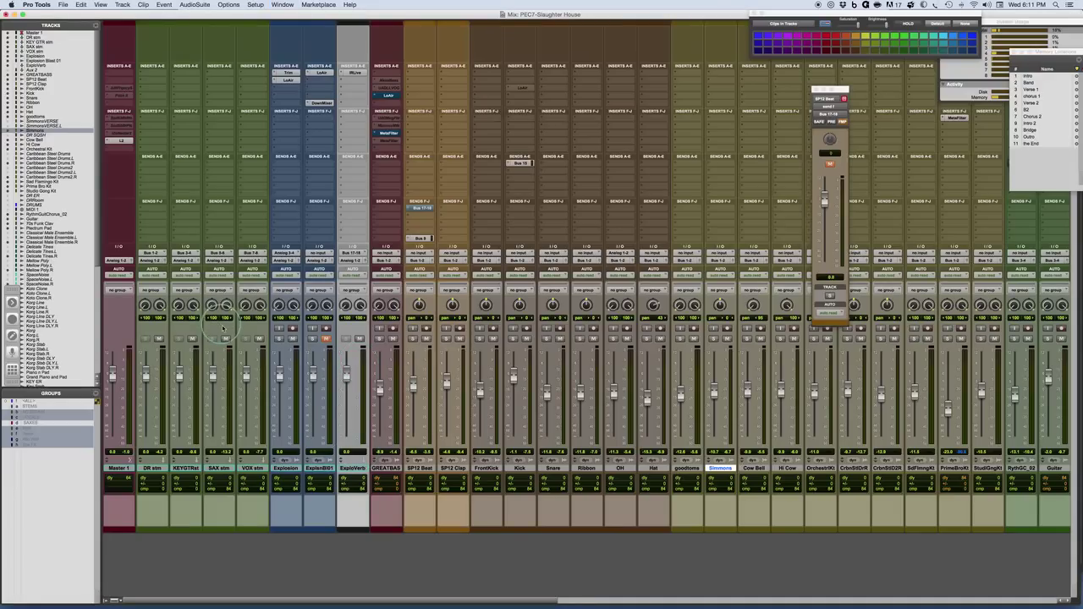
{"action": "left_click", "coordinate": [259, 338]}
{"action": "left_click", "coordinate": [226, 339]}
{"action": "left_click", "coordinate": [192, 339]}
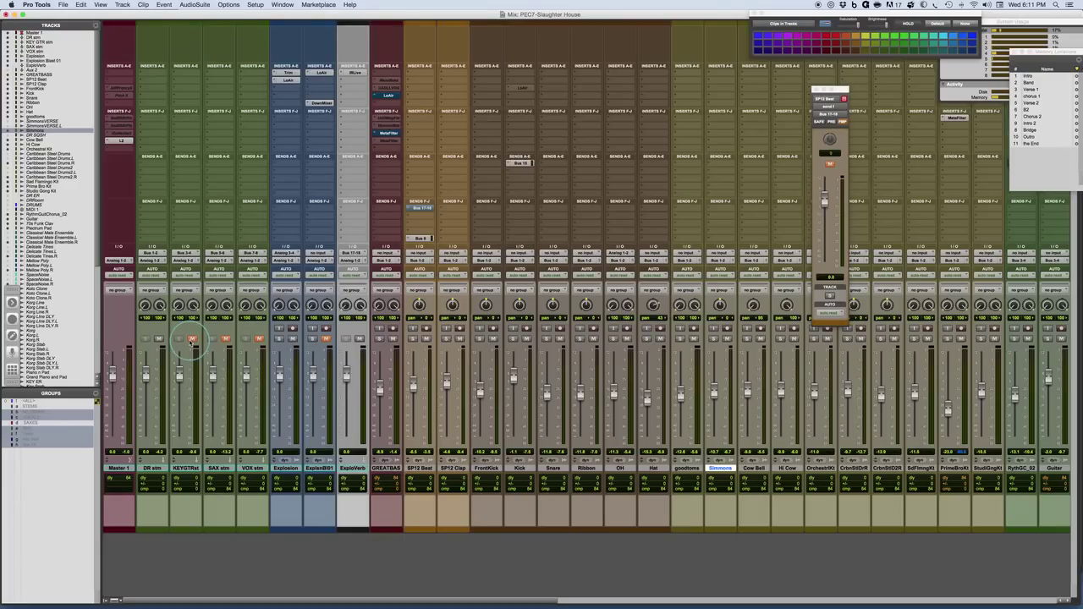
- Mute the Studio Gong Kit, Prime Bro Kit and Sad Flamingo Kit tracks
{"action": "scroll", "coordinate": [719, 457], "scroll_direction": "right", "scroll_amount": 6}
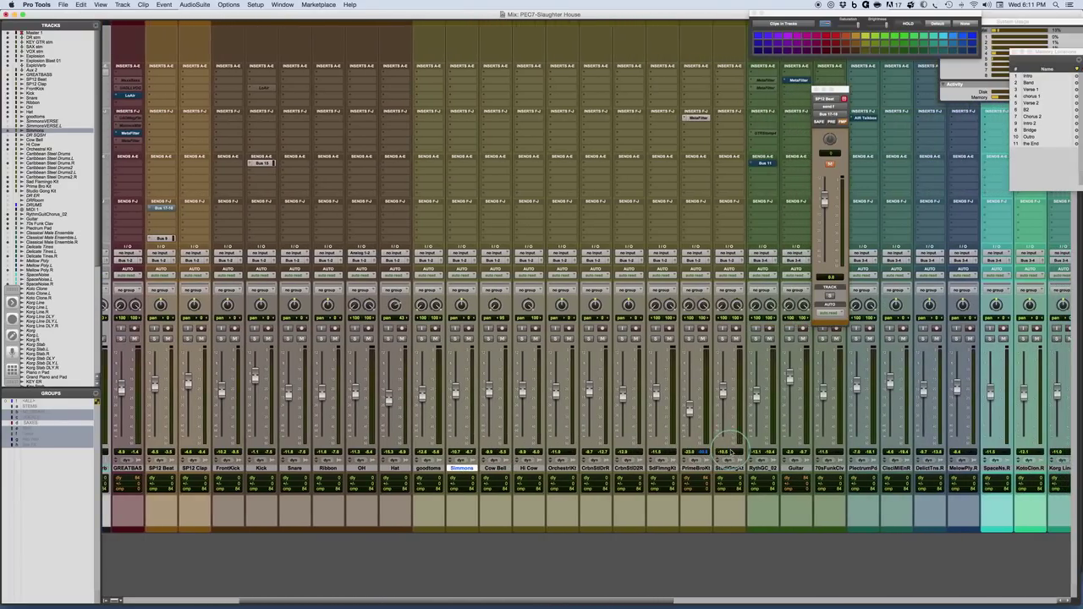
{"action": "left_click", "coordinate": [735, 338]}
{"action": "left_click", "coordinate": [702, 339]}
{"action": "left_click", "coordinate": [668, 339]}
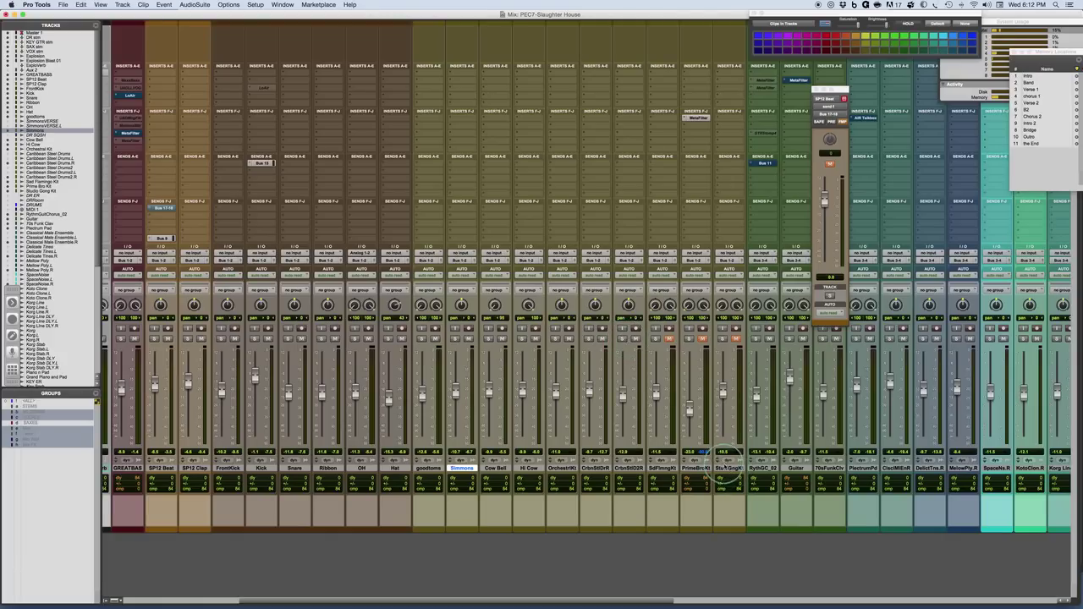
- Select all drum and percussion tracks from Studio Gong Kit back to SP12 Beat and mute the selected tracks together
{"action": "left_click", "coordinate": [730, 468]}
{"action": "scroll", "coordinate": [507, 381], "scroll_direction": "left", "scroll_amount": 2}
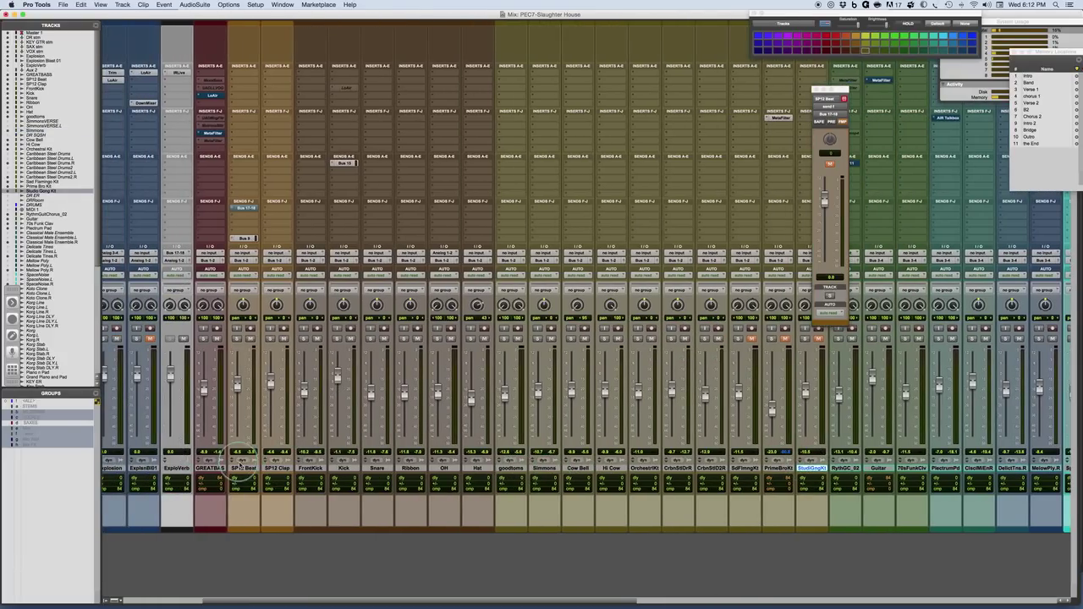
{"action": "left_click", "coordinate": [243, 468], "text": "shift"}
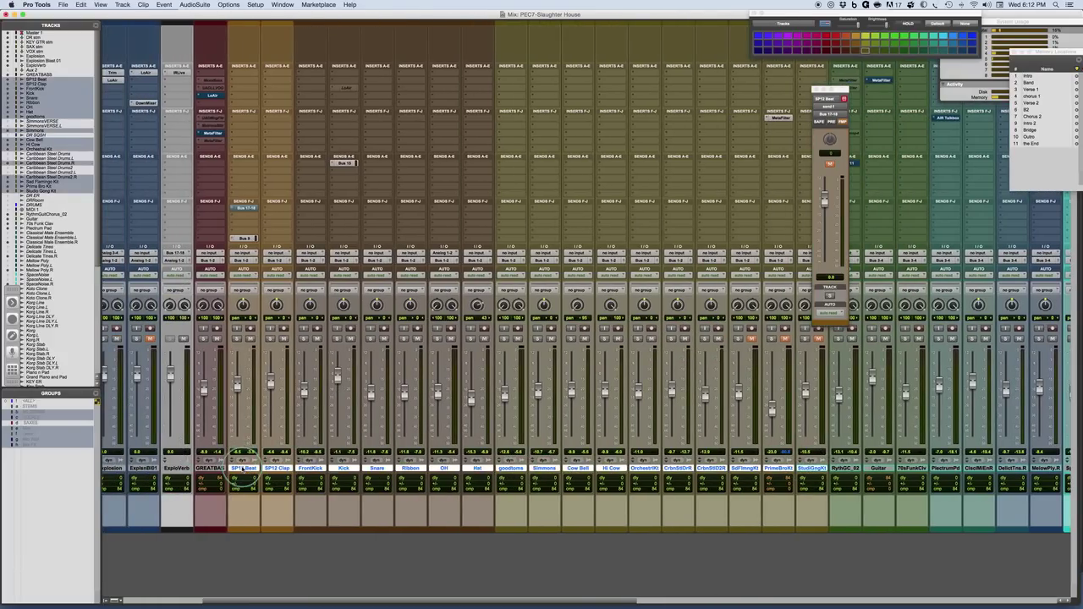
{"action": "left_click", "coordinate": [418, 339]}
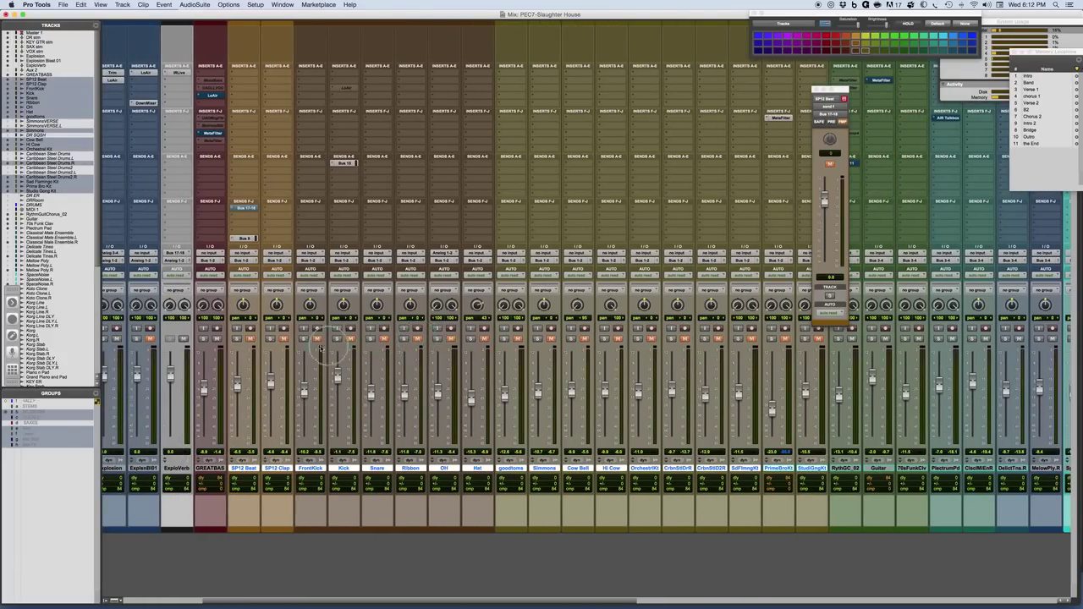
- Play the song while raising the SP12 Clap fader slightly, and stop playback
{"action": "key", "text": "space"}
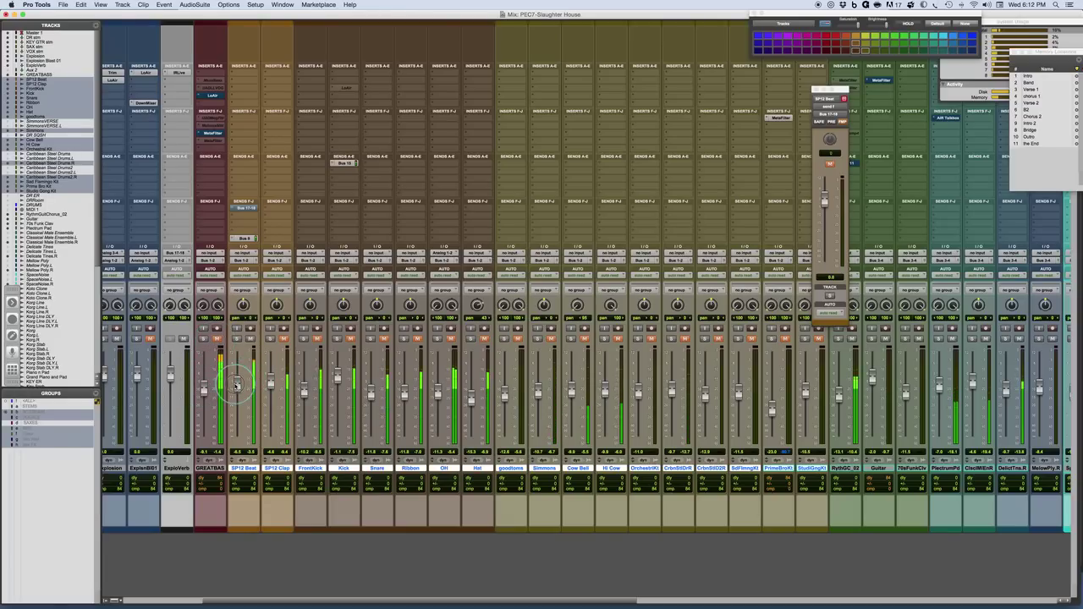
{"action": "left_click_drag", "start_coordinate": [271, 384], "coordinate": [270, 380]}
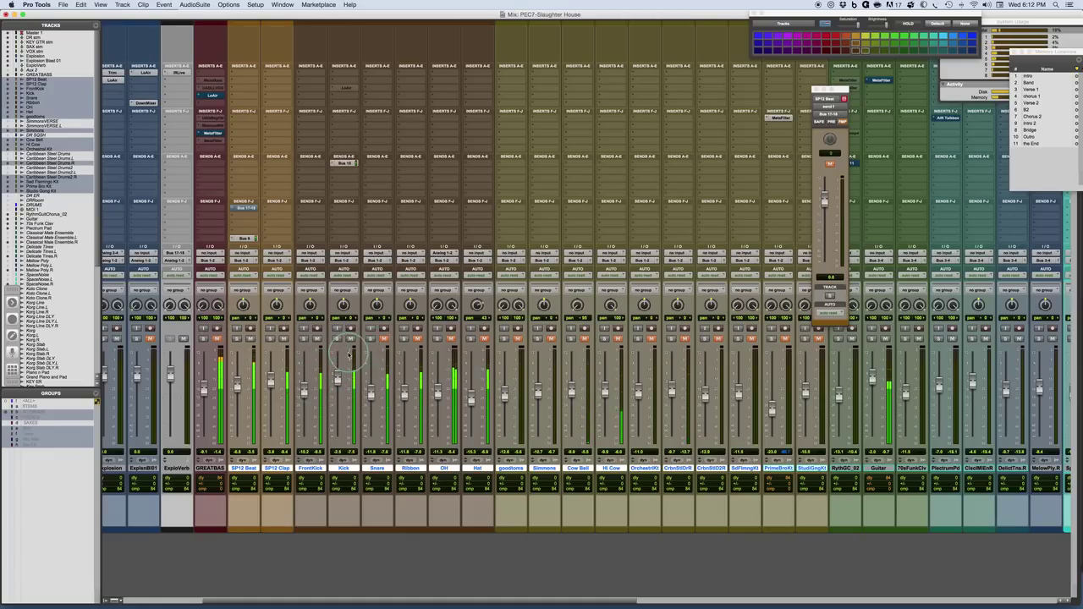
{"action": "key", "text": "space"}
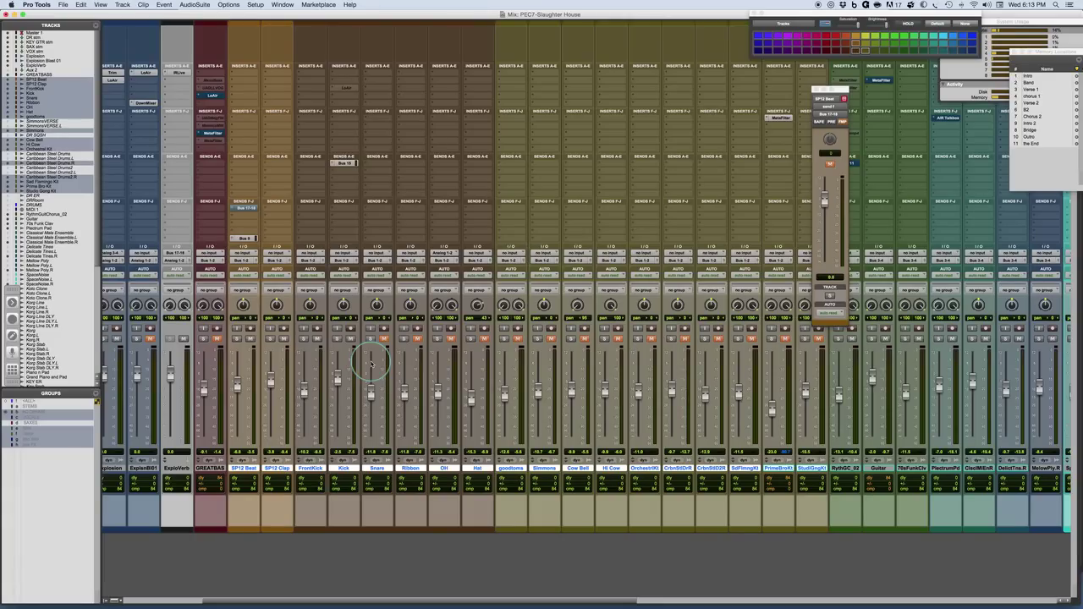
- Restart playback with the OH and Hat tracks soloed and raise the Hat fader to -14.2 dB
{"action": "key", "text": "space"}
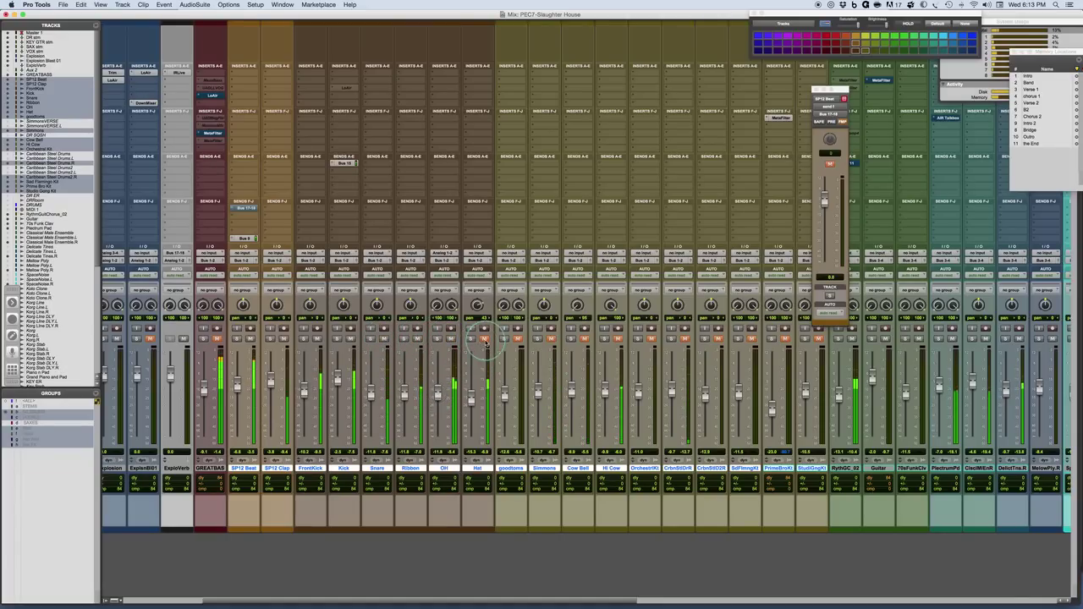
{"action": "left_click", "coordinate": [437, 338]}
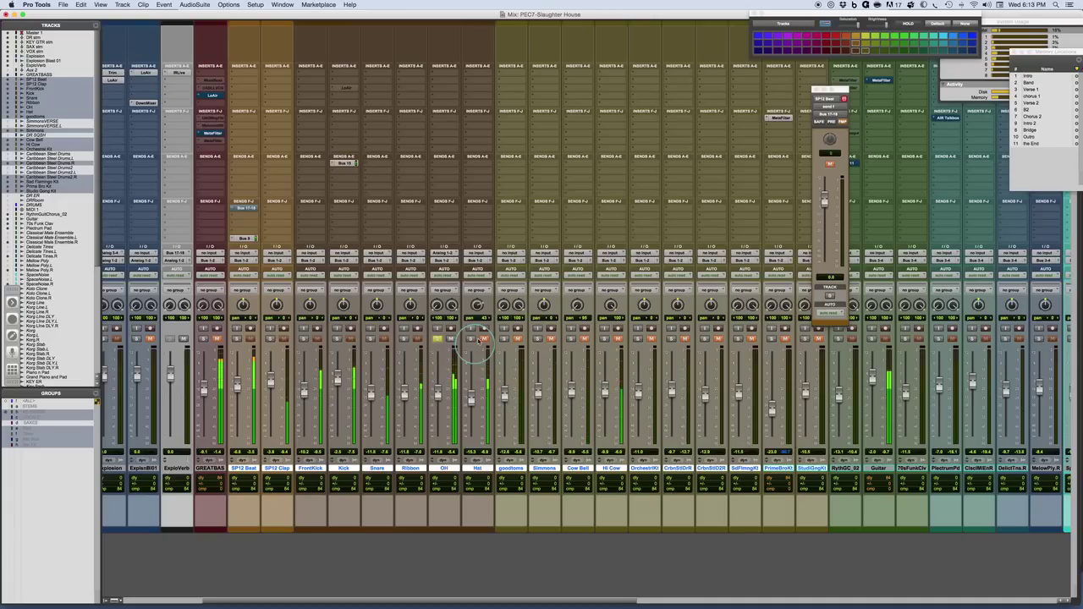
{"action": "left_click", "coordinate": [471, 339]}
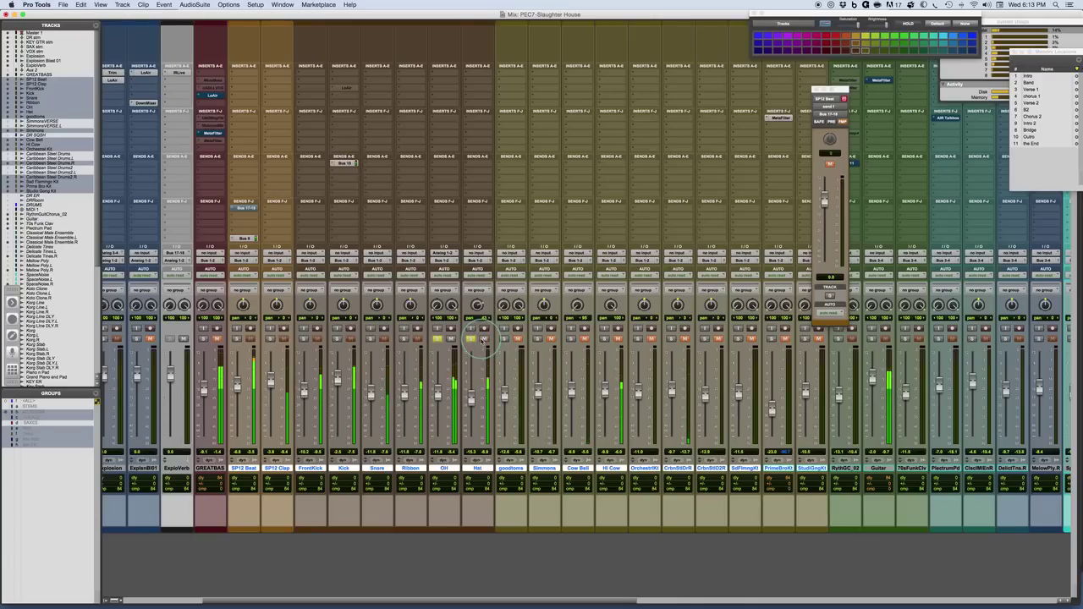
{"action": "left_click", "coordinate": [472, 397]}
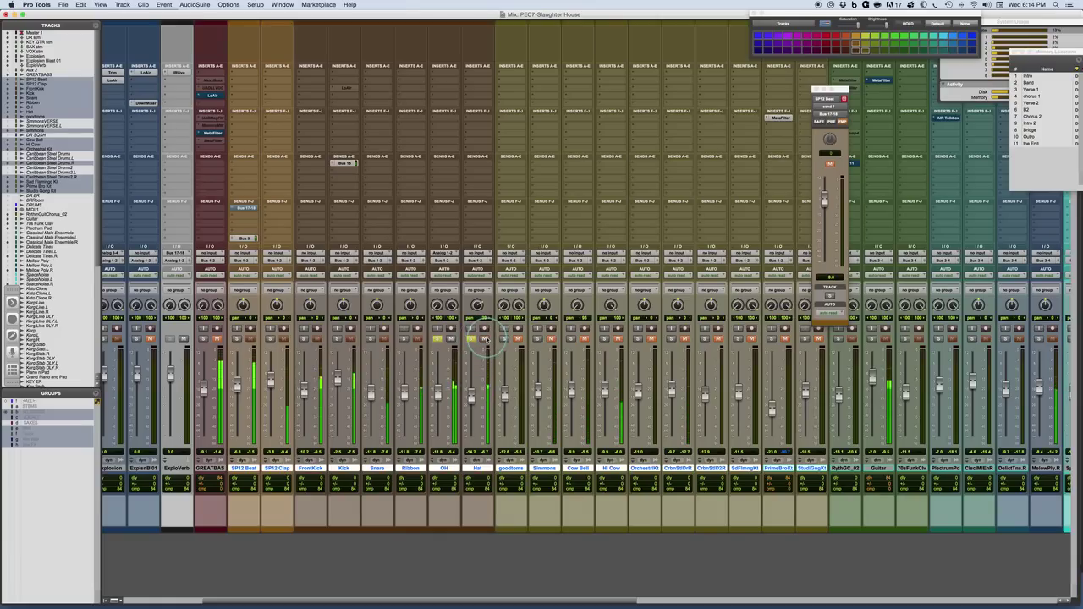
- Take the Hat track out of solo so that only the OH track is soloed
{"action": "left_click", "coordinate": [443, 339]}
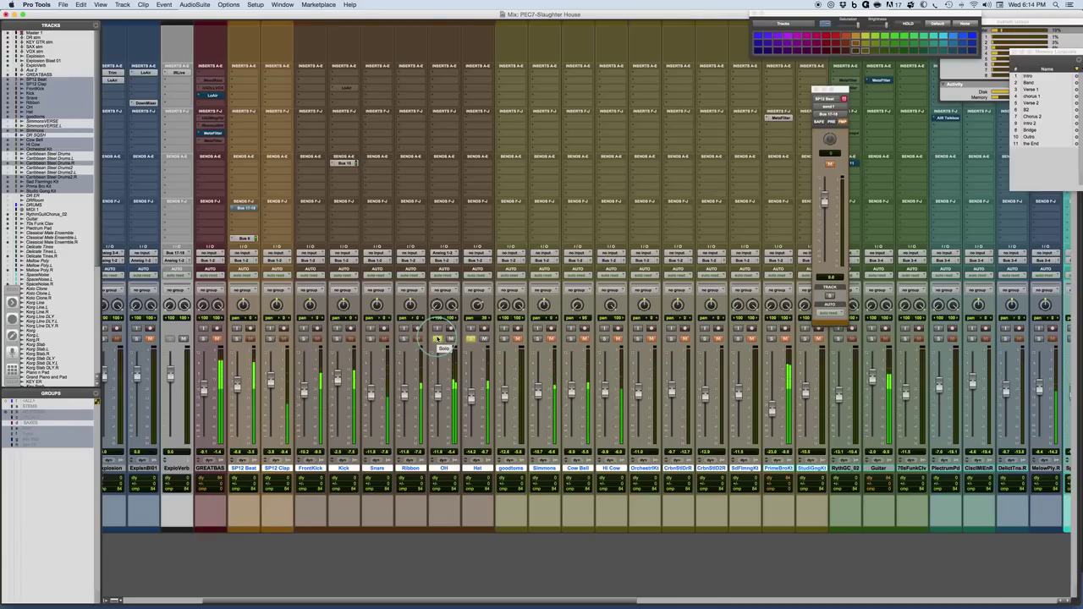
{"action": "left_click", "coordinate": [472, 340]}
{"action": "left_click", "coordinate": [437, 338]}
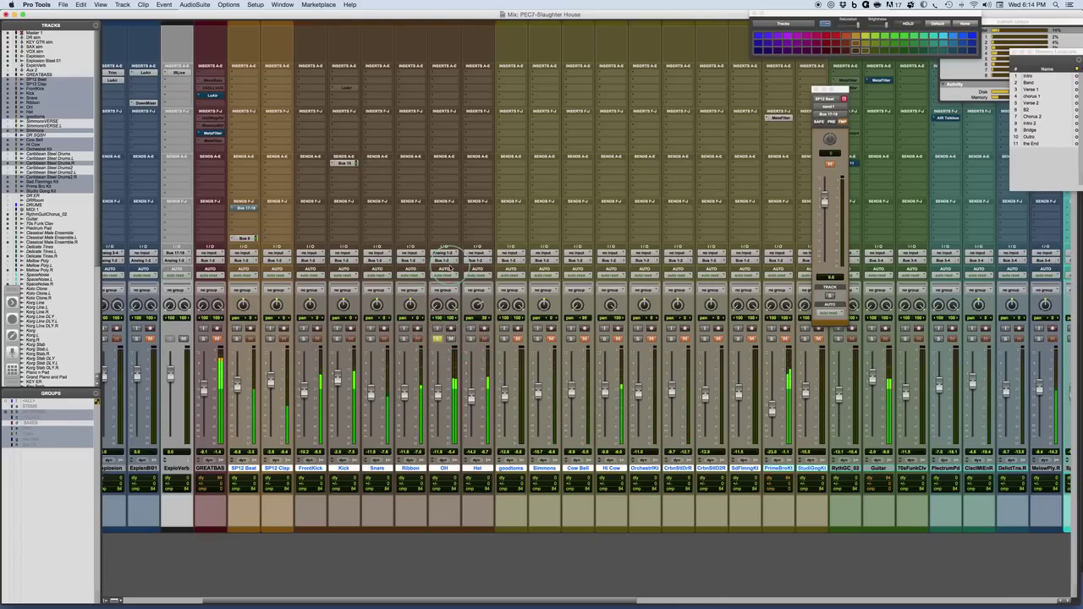
- Open the OH track's output window, move it clear of the other palettes, and enable linked, inverse panning
{"action": "left_click", "coordinate": [456, 261]}
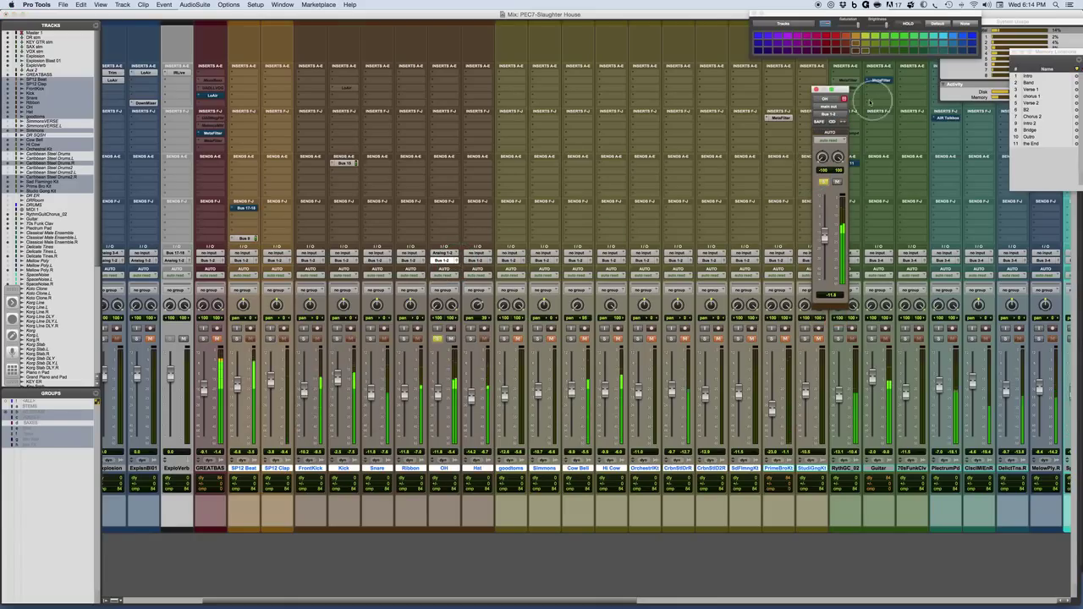
{"action": "left_click_drag", "start_coordinate": [839, 89], "coordinate": [640, 71]}
{"action": "left_click", "coordinate": [630, 102]}
{"action": "left_click", "coordinate": [642, 102]}
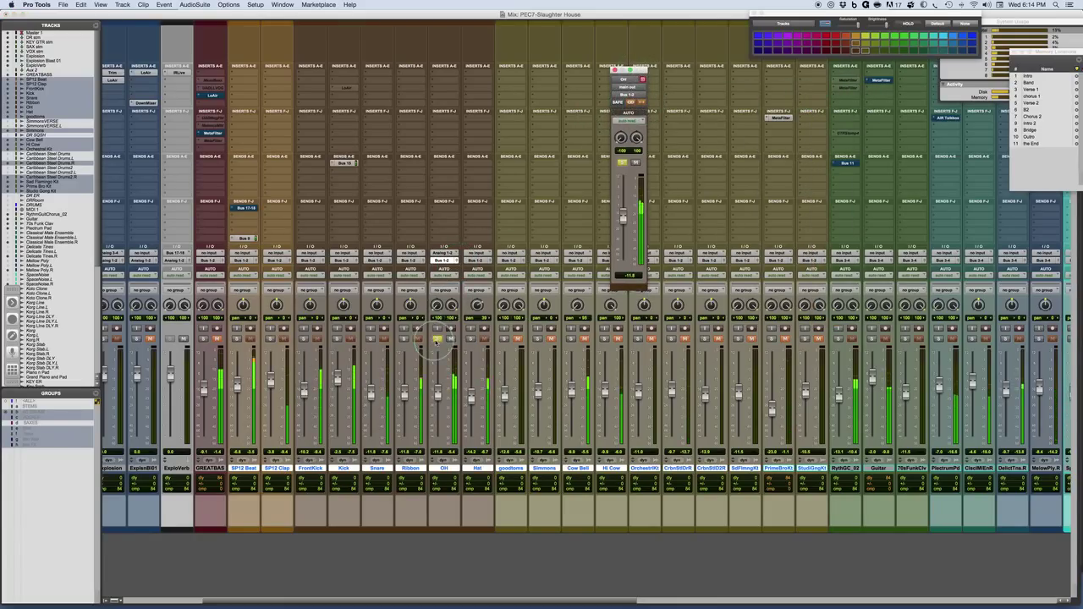
- Unsolo the OH track and narrow its linked stereo panning from both sides
{"action": "left_click", "coordinate": [438, 339]}
{"action": "left_click_drag", "start_coordinate": [435, 318], "coordinate": [436, 314]}
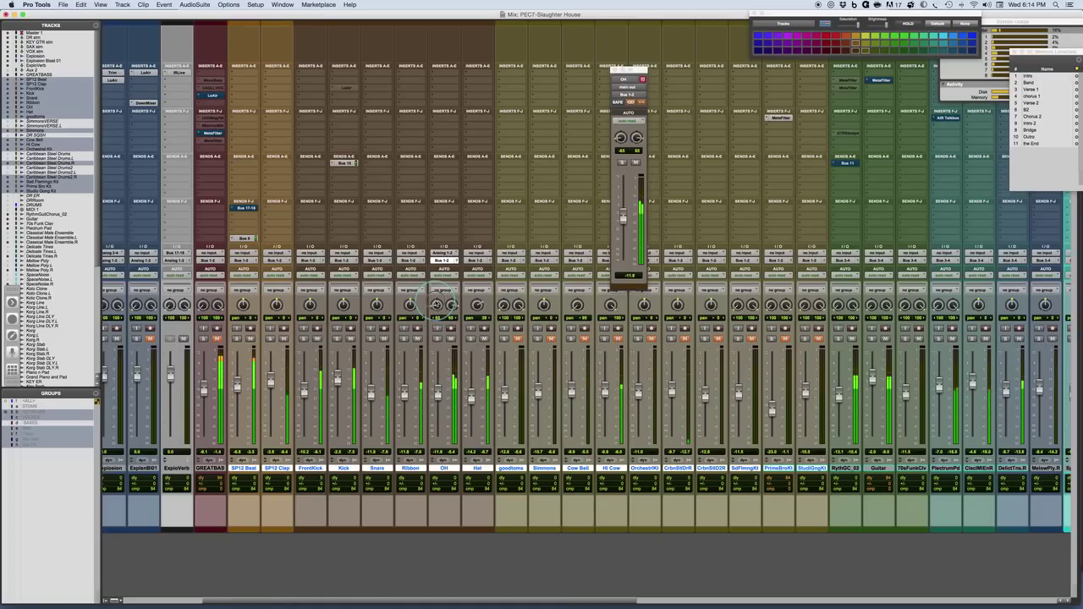
{"action": "mouse_move", "coordinate": [436, 302]}
{"action": "left_mouse_down"}
{"action": "mouse_move", "coordinate": [438, 316]}
{"action": "mouse_move", "coordinate": [439, 289]}
{"action": "left_mouse_up"}
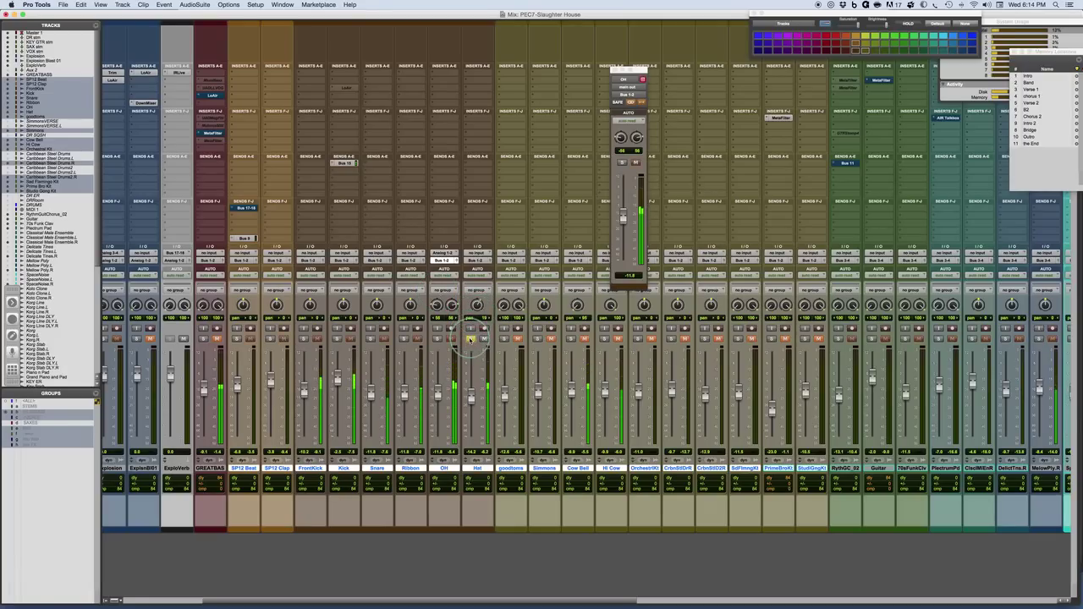
- Audition the Hat track in the mix and set its pan to about 32 to the right
{"action": "left_click_drag", "start_coordinate": [476, 308], "coordinate": [479, 303]}
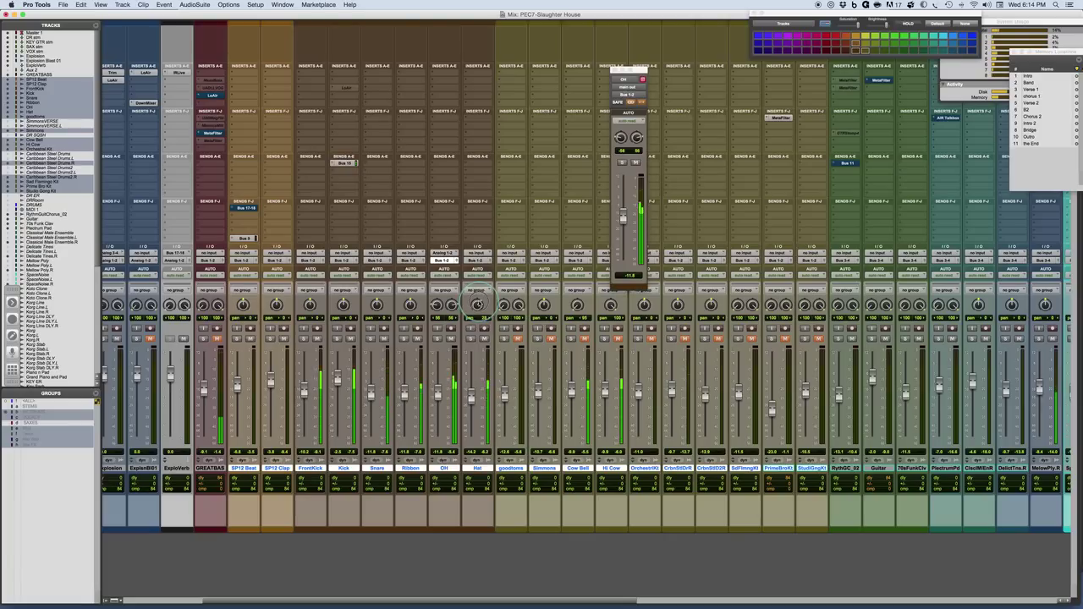
{"action": "left_click", "coordinate": [487, 339]}
{"action": "left_click", "coordinate": [478, 305]}
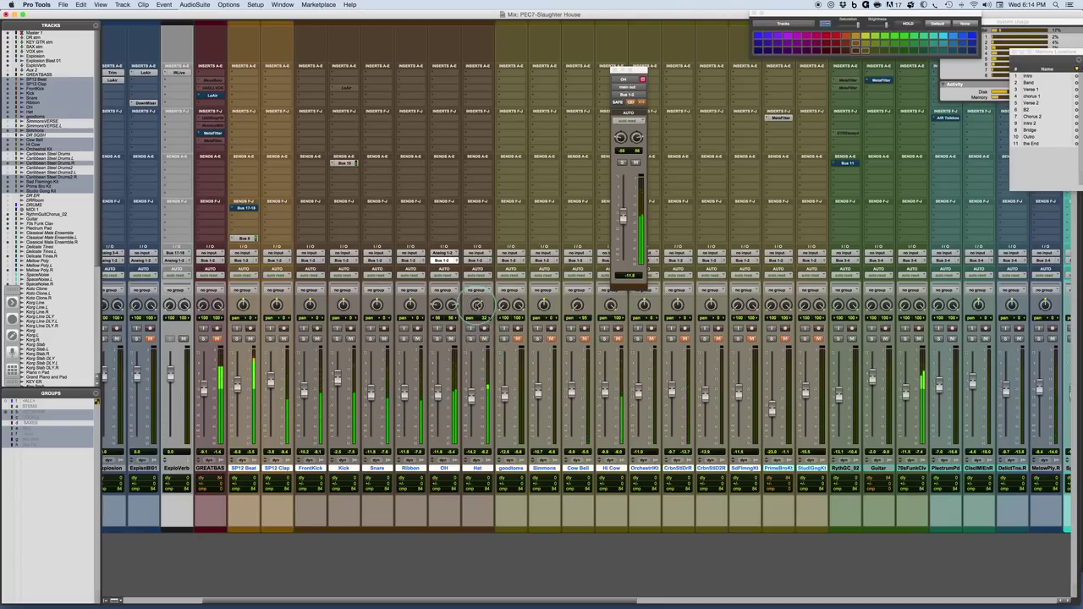
- Recall the Intro memory location and switch from the Mix window to the Edit window
{"action": "left_click", "coordinate": [437, 369]}
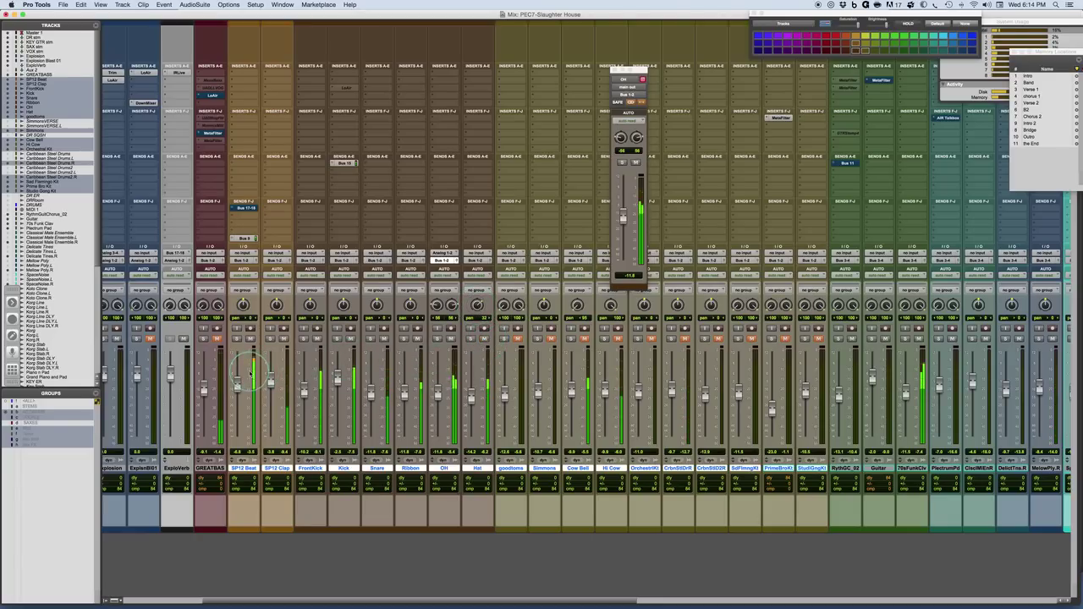
{"action": "left_click", "coordinate": [516, 338]}
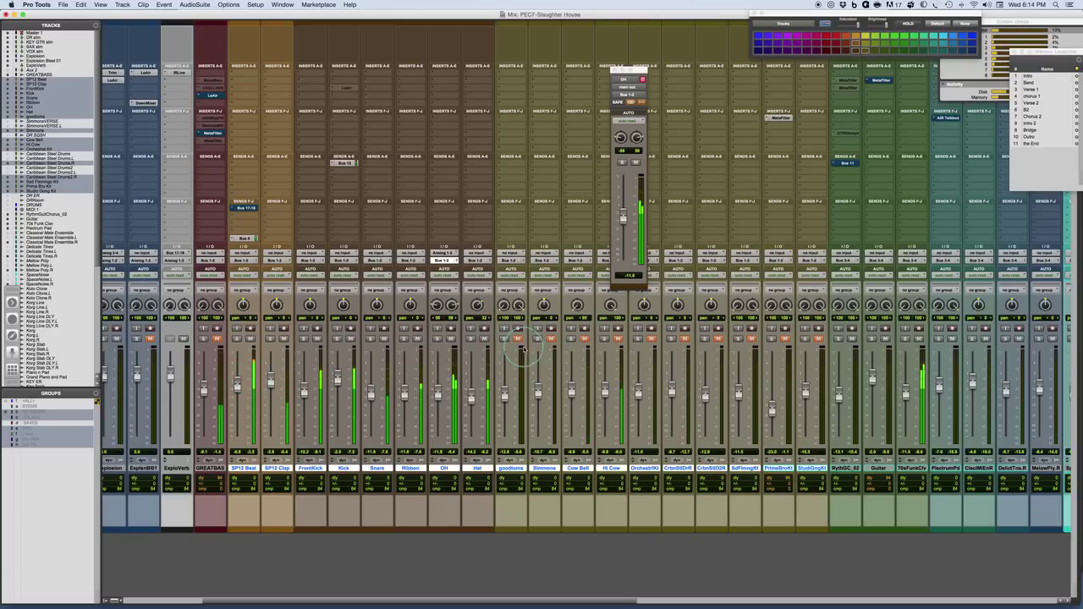
{"action": "left_click", "coordinate": [531, 338]}
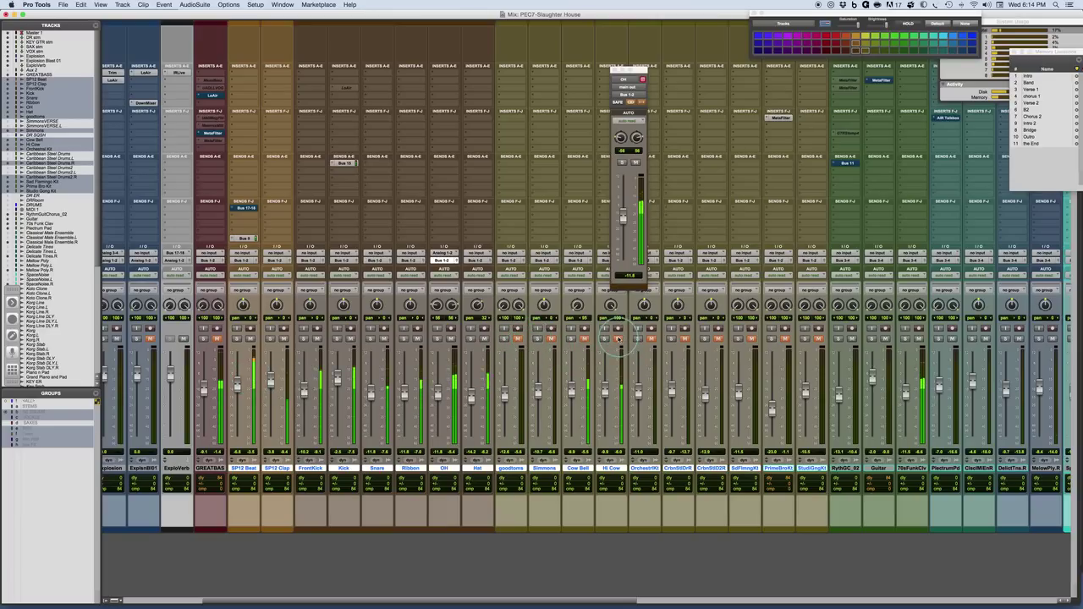
{"action": "left_click", "coordinate": [577, 339]}
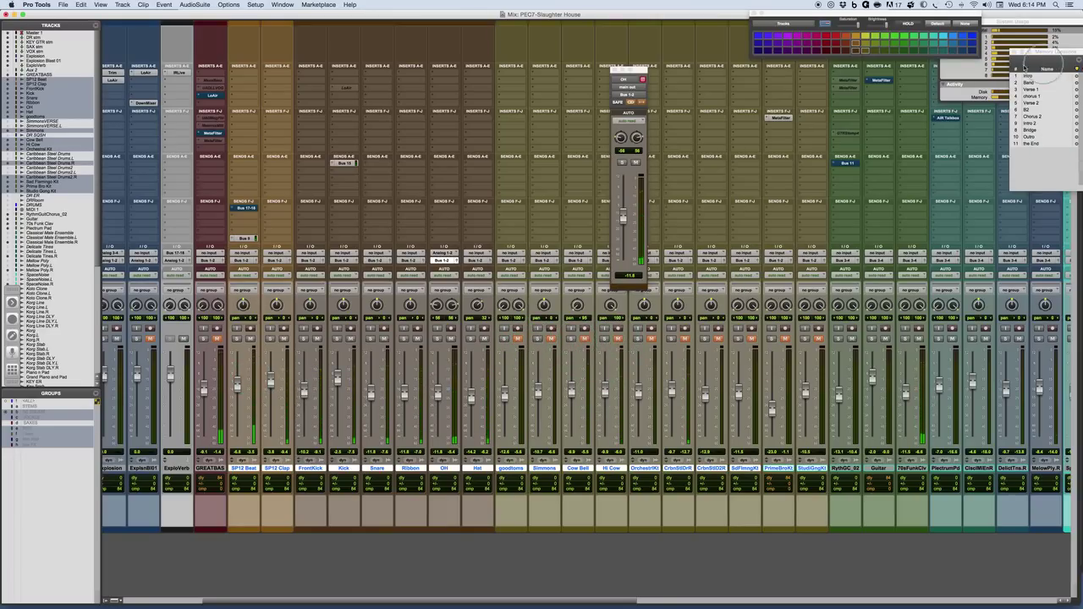
{"action": "left_click", "coordinate": [1029, 75]}
{"action": "key", "text": "super+equal"}
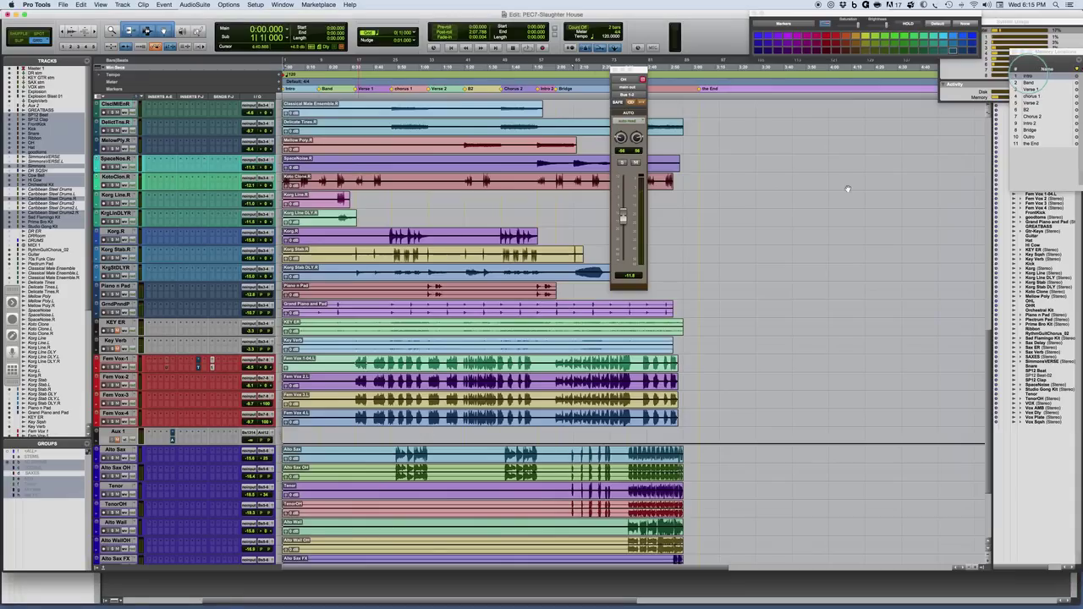
- Unmute the goodtoms track and audition its first fill in the mix from 0:16.500
{"action": "scroll", "coordinate": [376, 194], "scroll_direction": "up", "scroll_amount": 15}
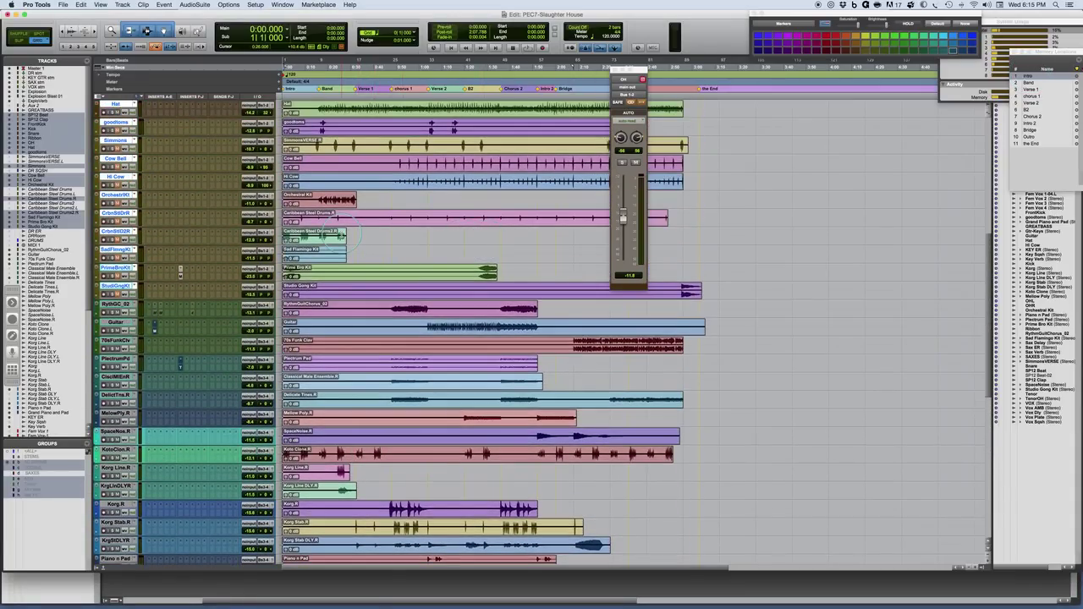
{"action": "scroll", "coordinate": [341, 236], "scroll_direction": "up", "scroll_amount": 4}
{"action": "left_click", "coordinate": [320, 196]}
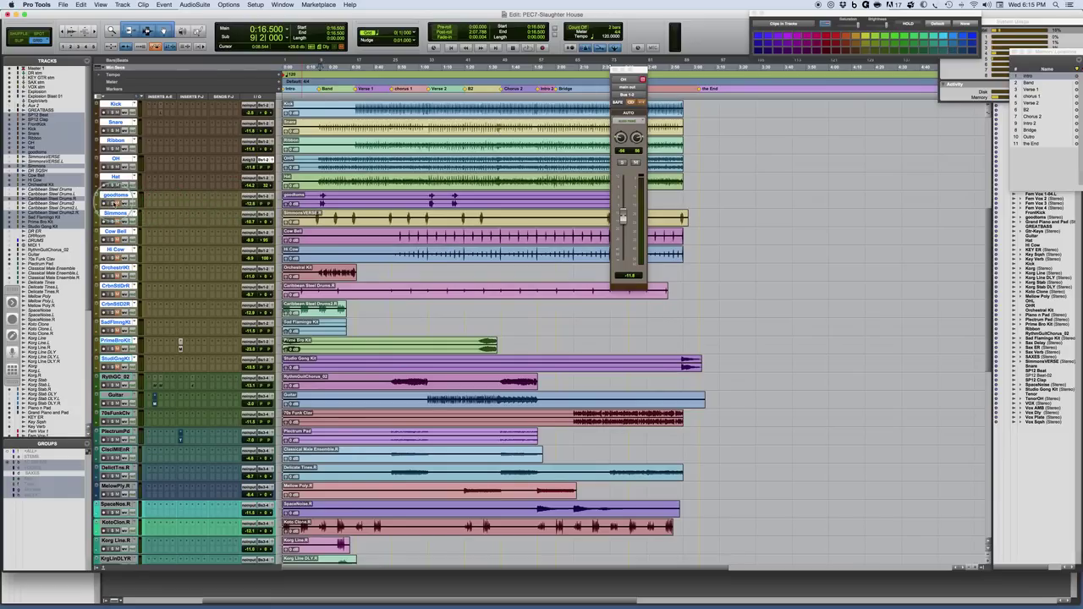
{"action": "key", "text": "space"}
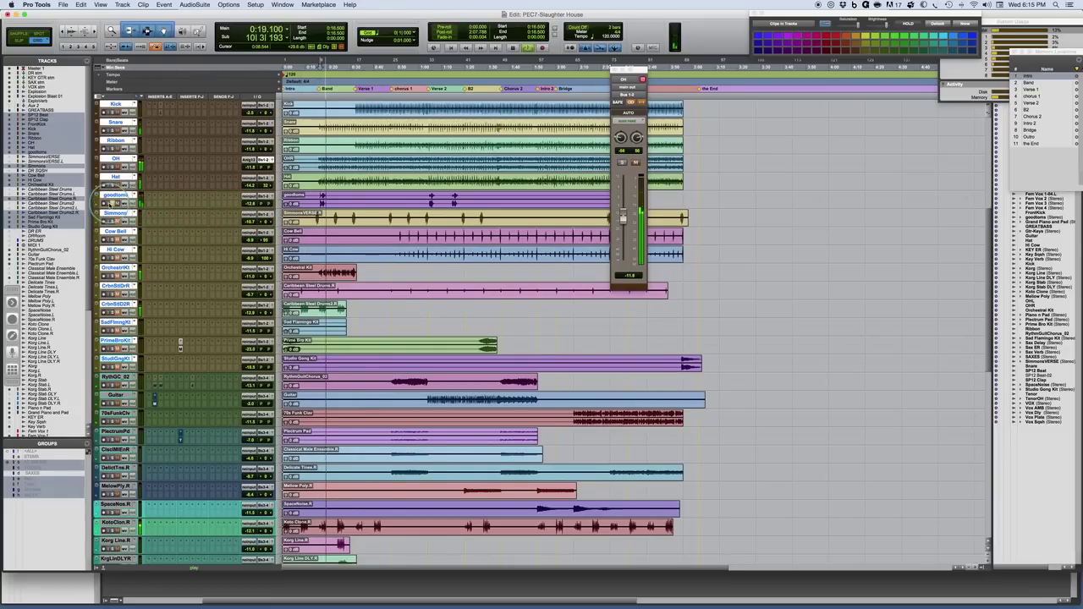
{"action": "key", "text": "space"}
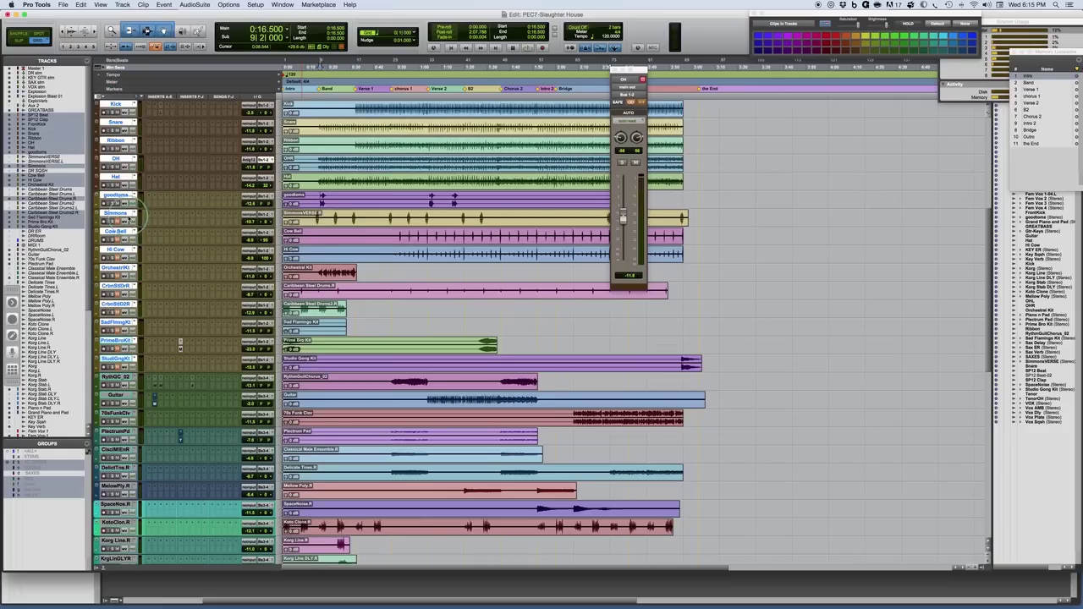
- Enlarge the drum tracks in the Edit window and set the goodtoms level to -13.1 dB during playback
{"action": "left_click_drag", "start_coordinate": [129, 210], "coordinate": [133, 255]}
{"action": "key", "text": "ctrl+alt+Up"}
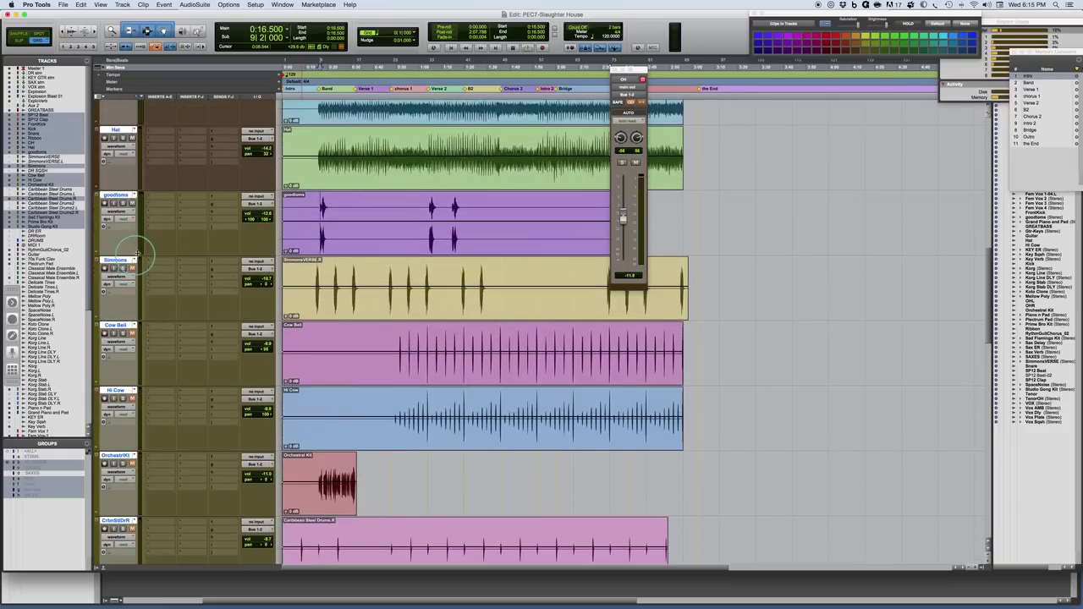
{"action": "key", "text": "space"}
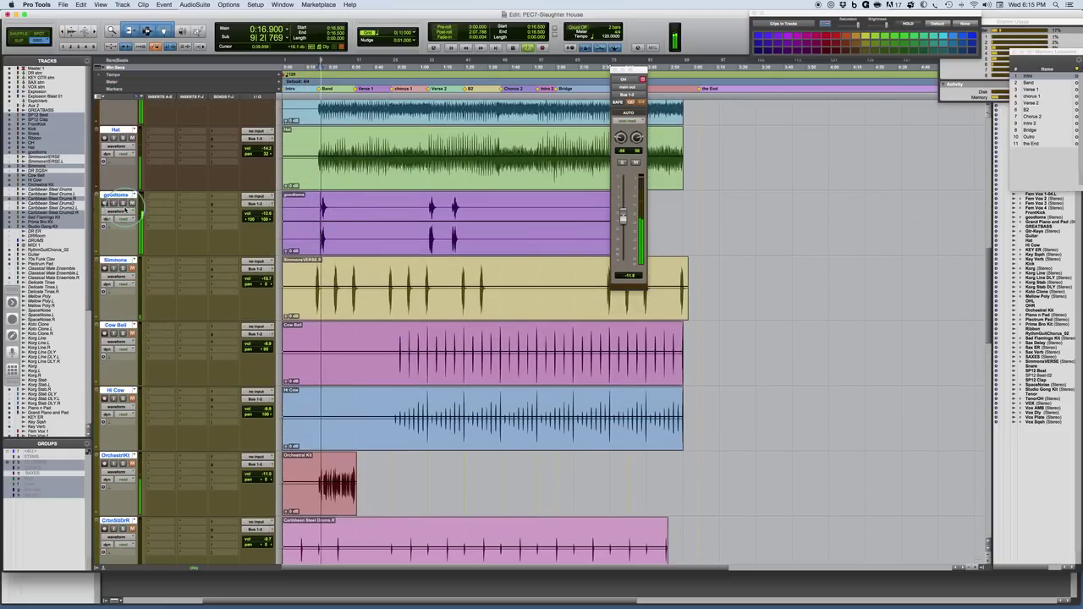
{"action": "left_click", "coordinate": [271, 204]}
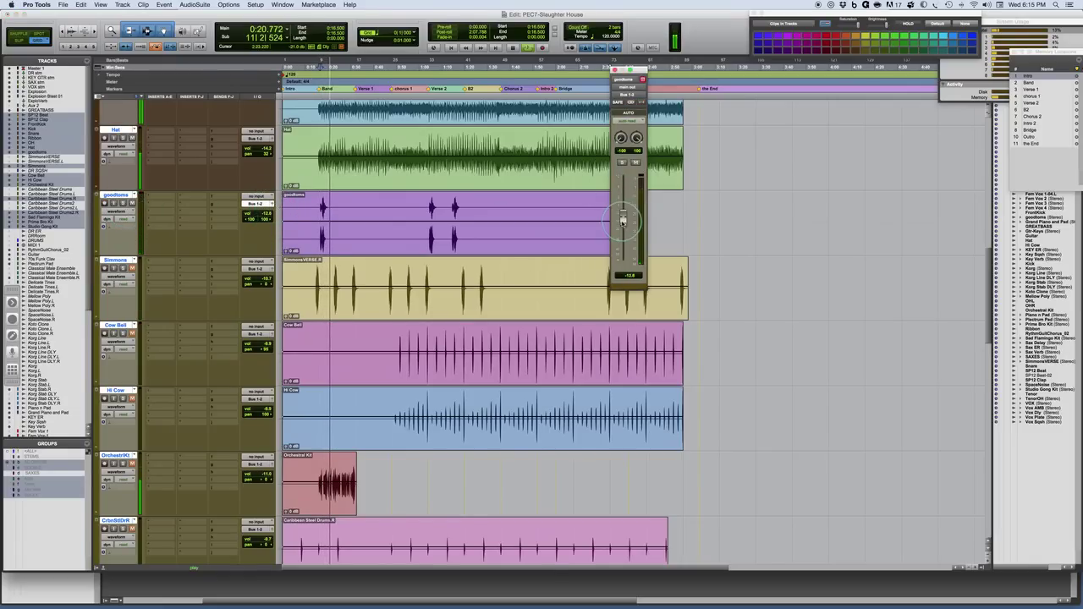
{"action": "left_click_drag", "start_coordinate": [623, 220], "coordinate": [623, 221]}
{"action": "key", "text": "space"}
{"action": "key", "text": "space"}
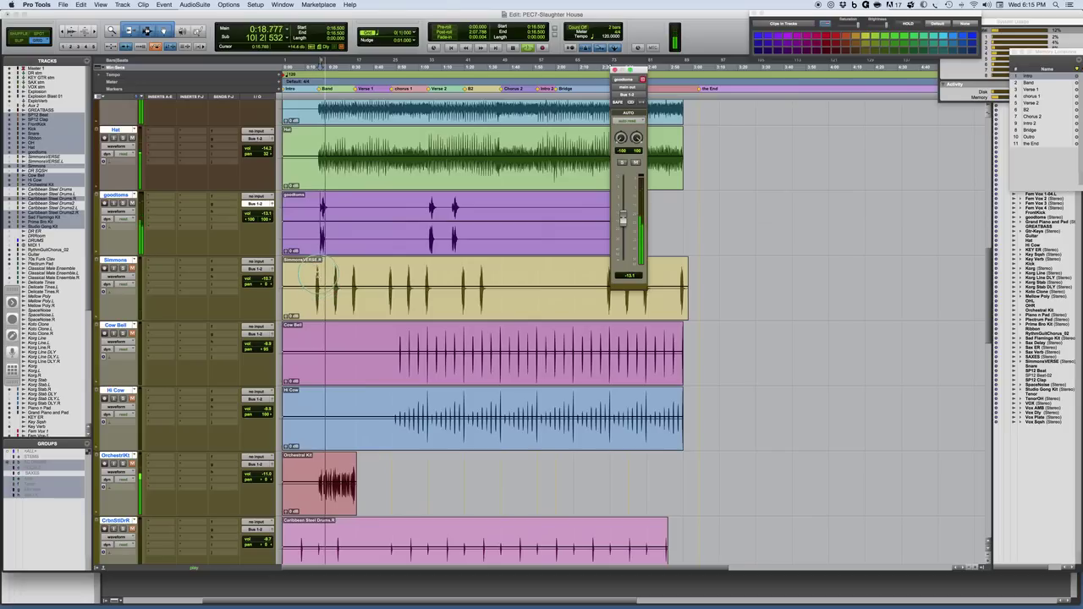
- Unmute the Simmons track and audition it from 0:14.000, first soloed and then within the drum mix
{"action": "key", "text": "space"}
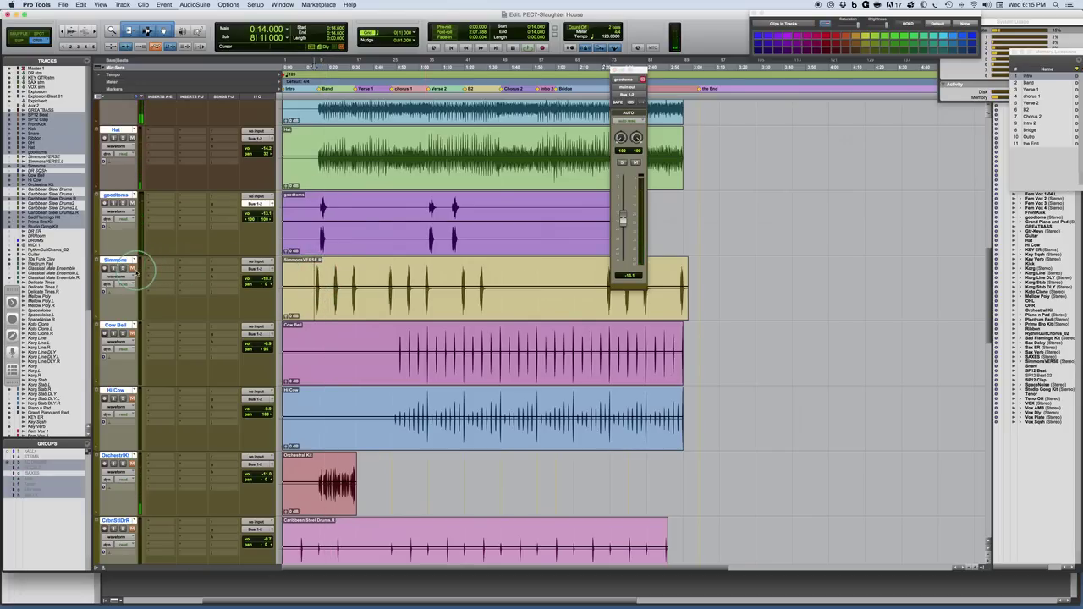
{"action": "key", "text": "space"}
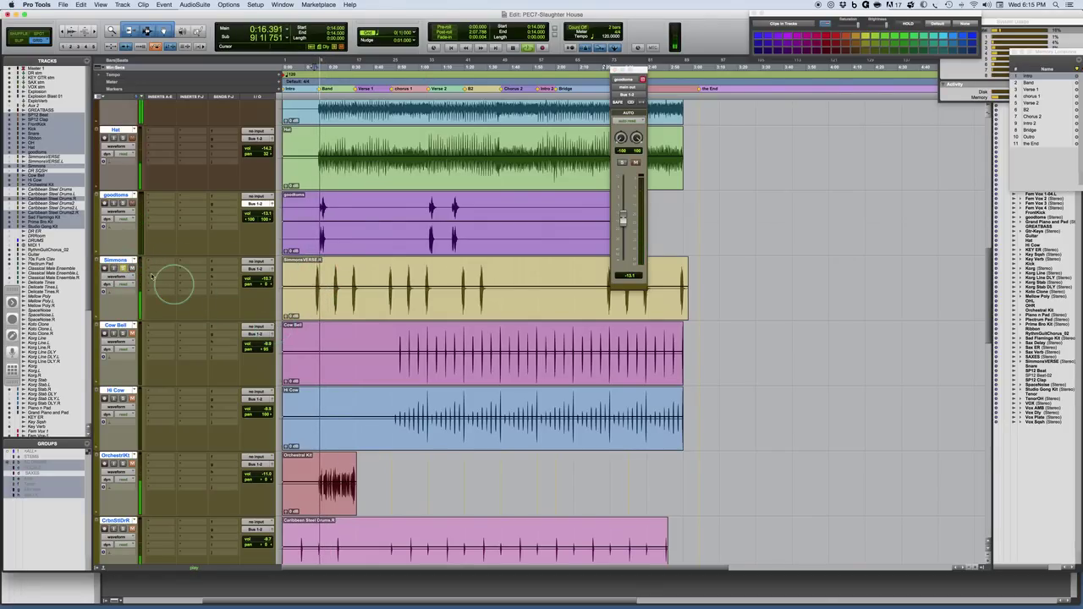
{"action": "key", "text": "space"}
{"action": "left_click", "coordinate": [123, 269]}
{"action": "key", "text": "space"}
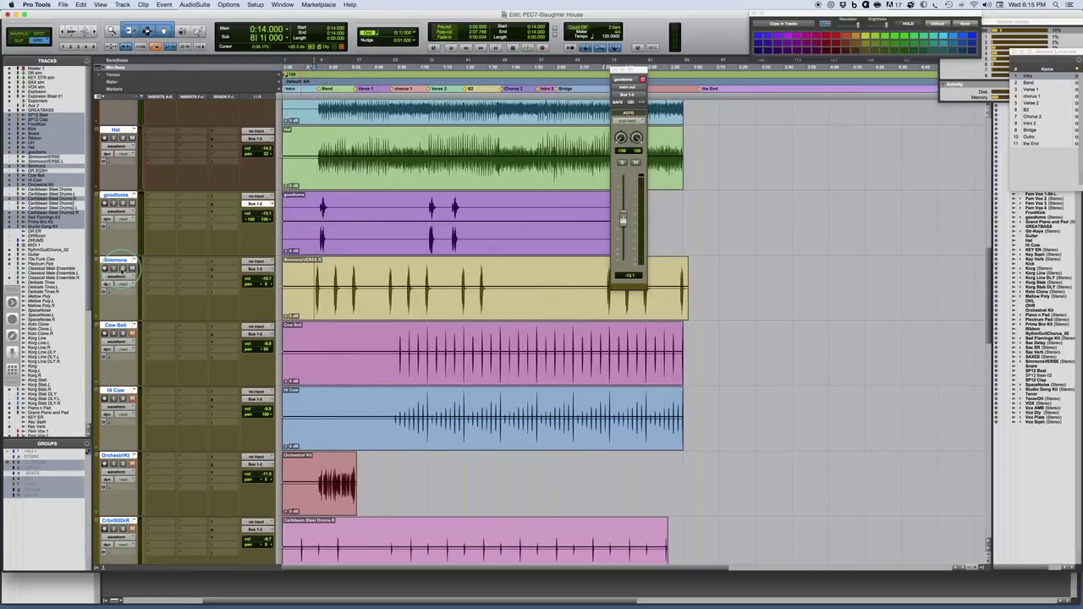
{"action": "key", "text": "space"}
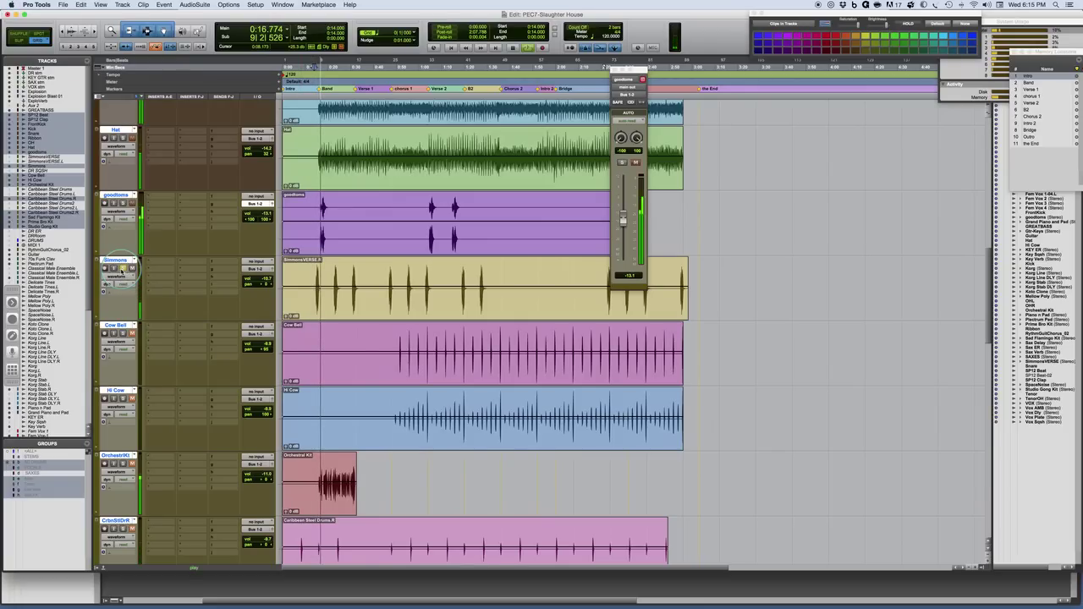
{"action": "key", "text": "space"}
{"action": "key", "text": "space"}
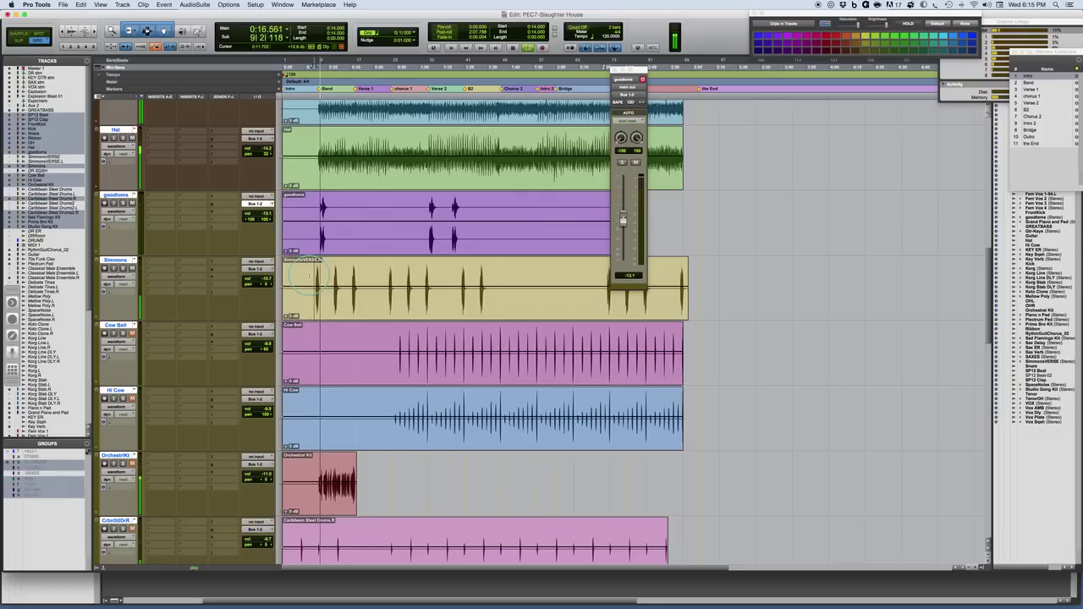
{"action": "key", "text": "space"}
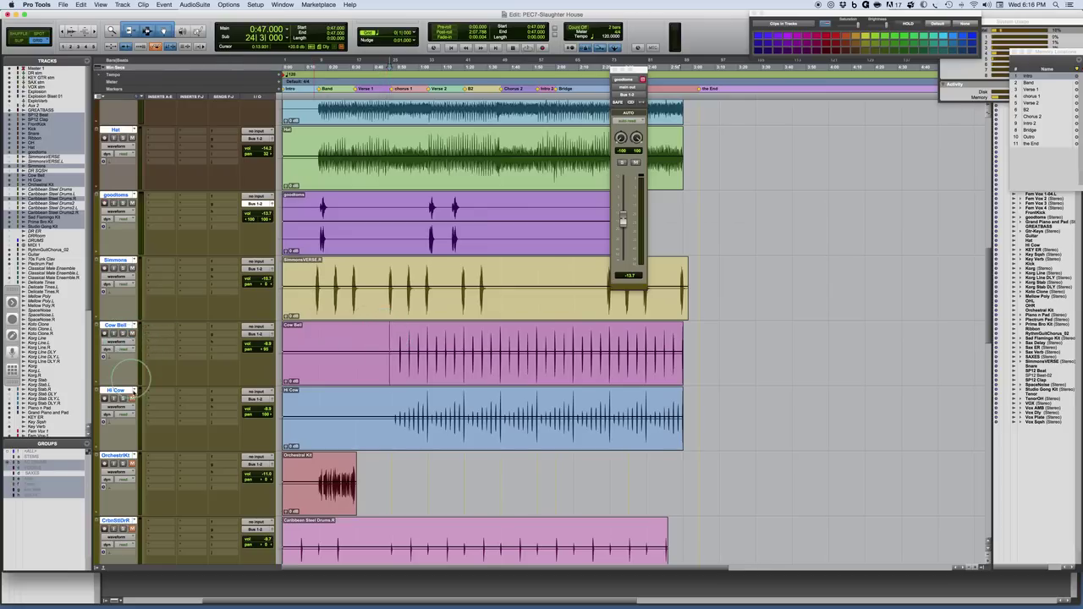
- Play the cowbell parts from 0:47.000, pan Cow Bell to 100 left, and raise the Hi Cow level slightly
{"action": "key", "text": "space"}
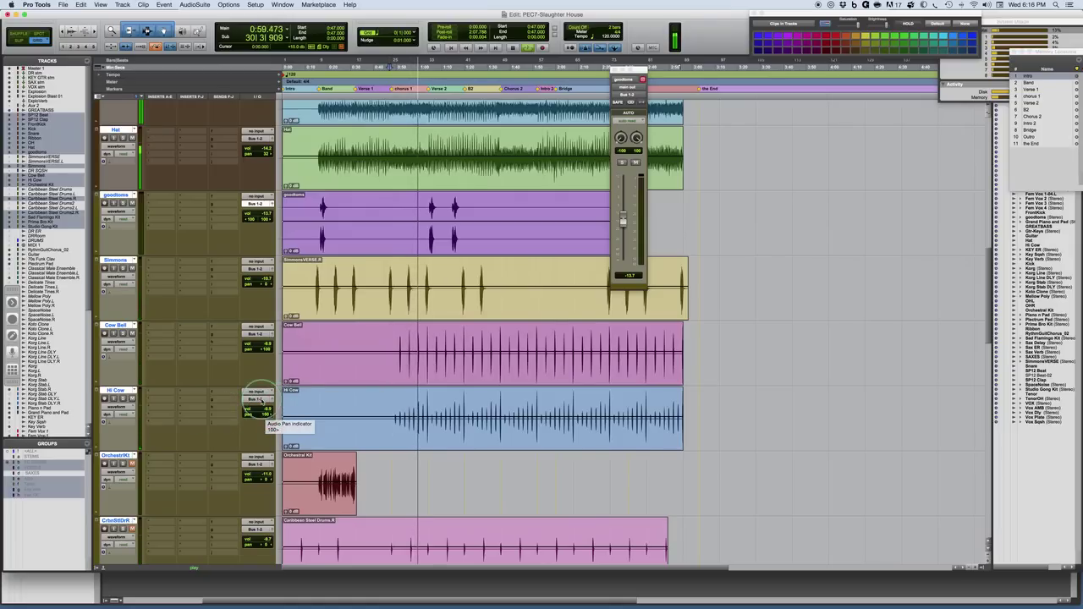
{"action": "left_click", "coordinate": [269, 392]}
{"action": "left_click", "coordinate": [285, 389]}
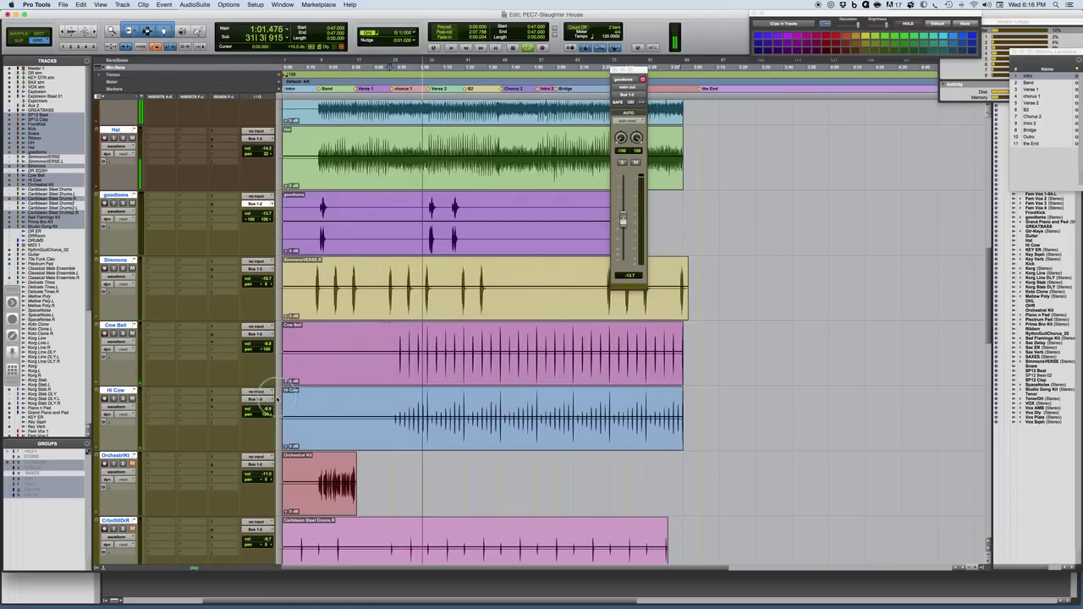
{"action": "left_click", "coordinate": [259, 398]}
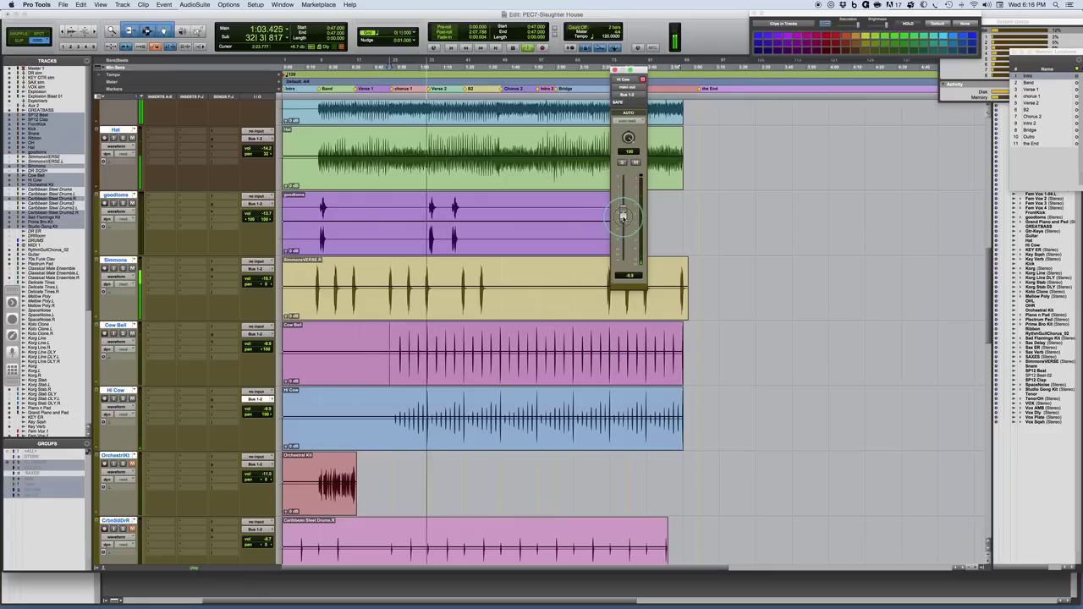
{"action": "left_click_drag", "start_coordinate": [623, 217], "coordinate": [623, 216]}
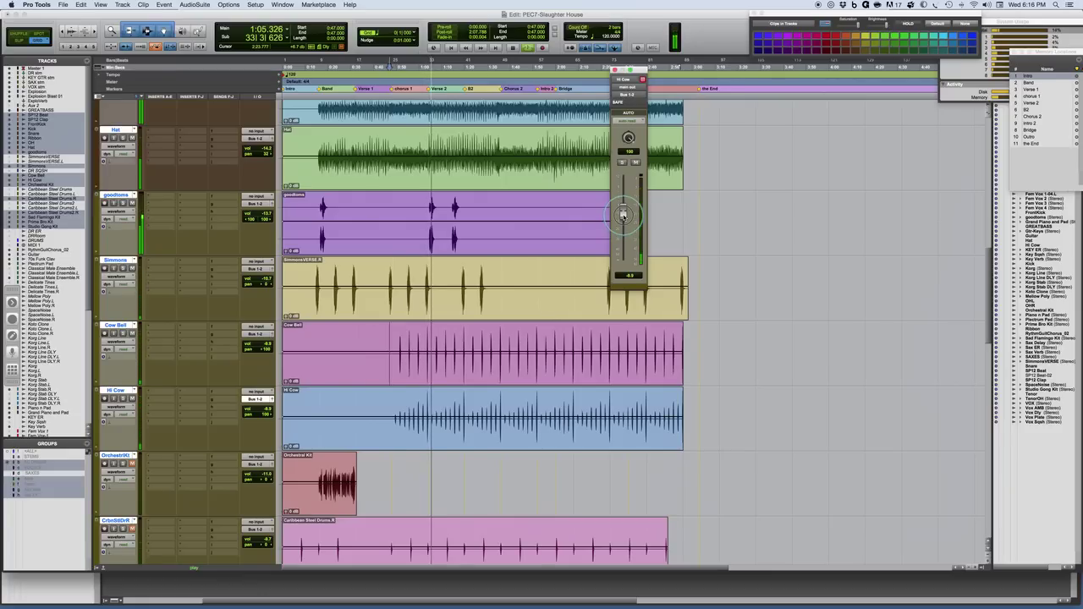
{"action": "left_click", "coordinate": [447, 330]}
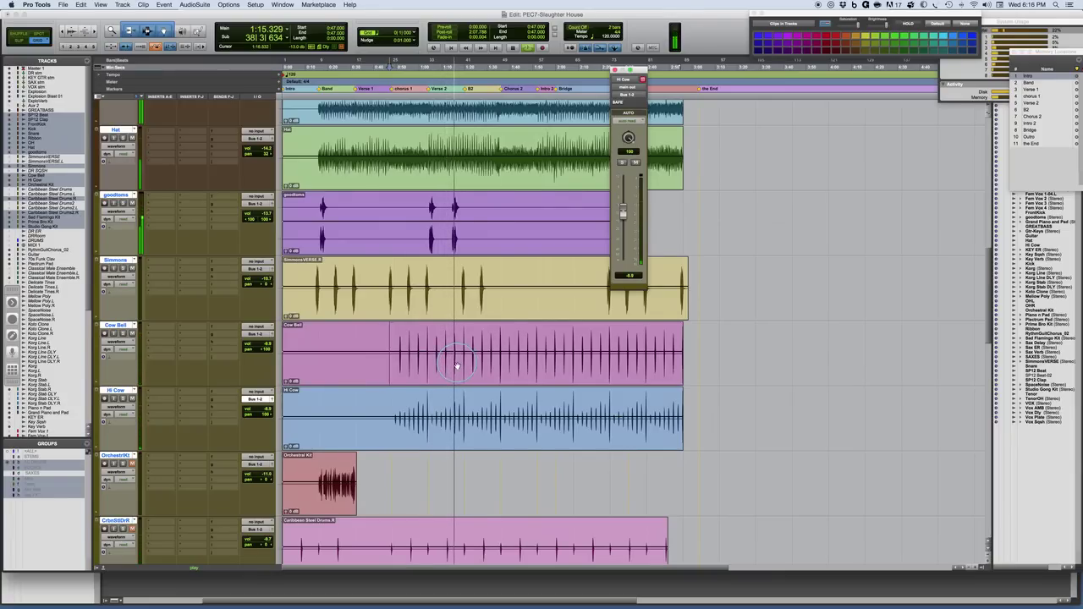
{"action": "key", "text": "space"}
{"action": "key", "text": "KP_Add"}
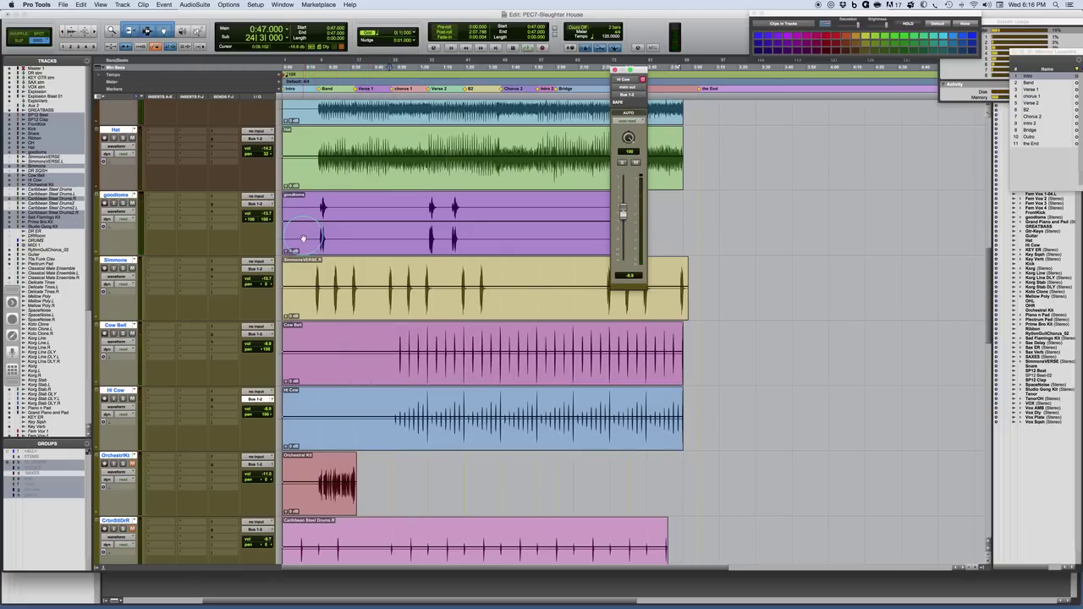
- Unmute and solo the Orchestral Kit track and play it from 0:14.500
{"action": "left_click", "coordinate": [316, 478]}
{"action": "scroll", "coordinate": [304, 256], "scroll_direction": "up", "scroll_amount": 7}
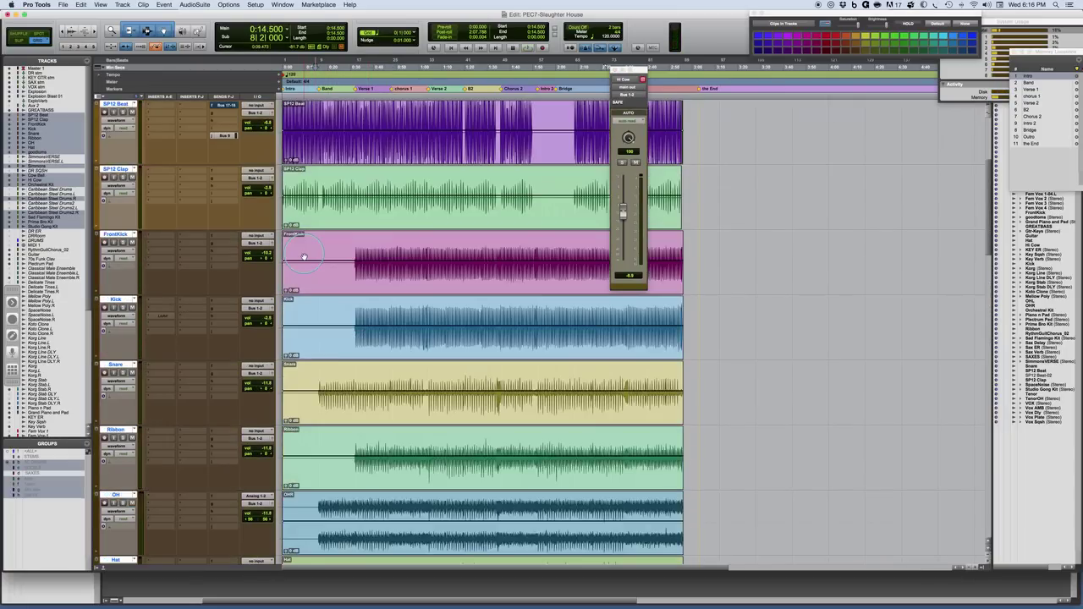
{"action": "scroll", "coordinate": [303, 256], "scroll_direction": "down", "scroll_amount": 6}
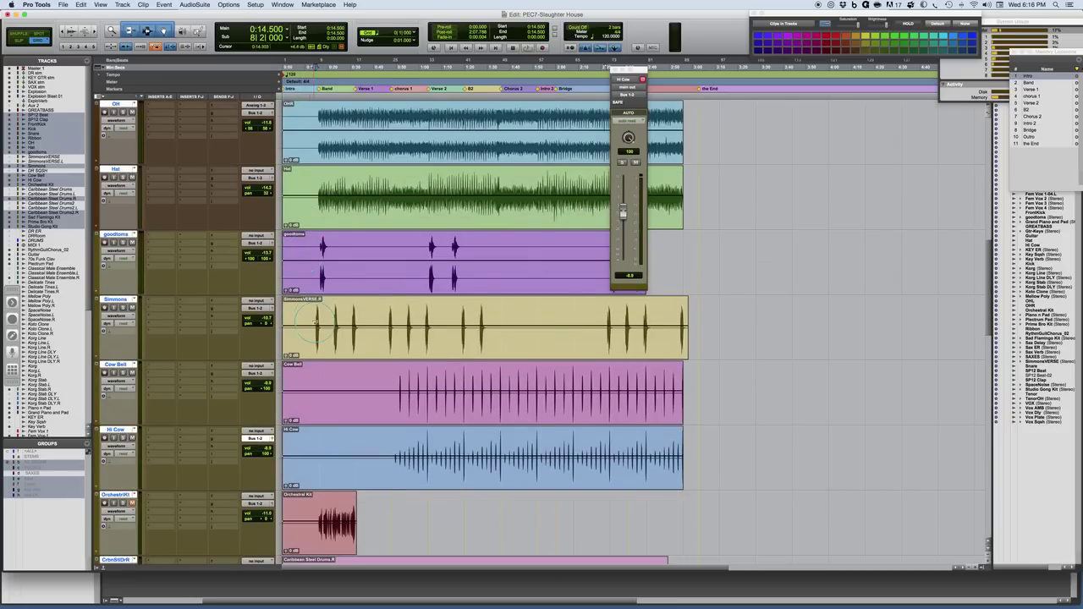
{"action": "scroll", "coordinate": [316, 324], "scroll_direction": "down", "scroll_amount": 2}
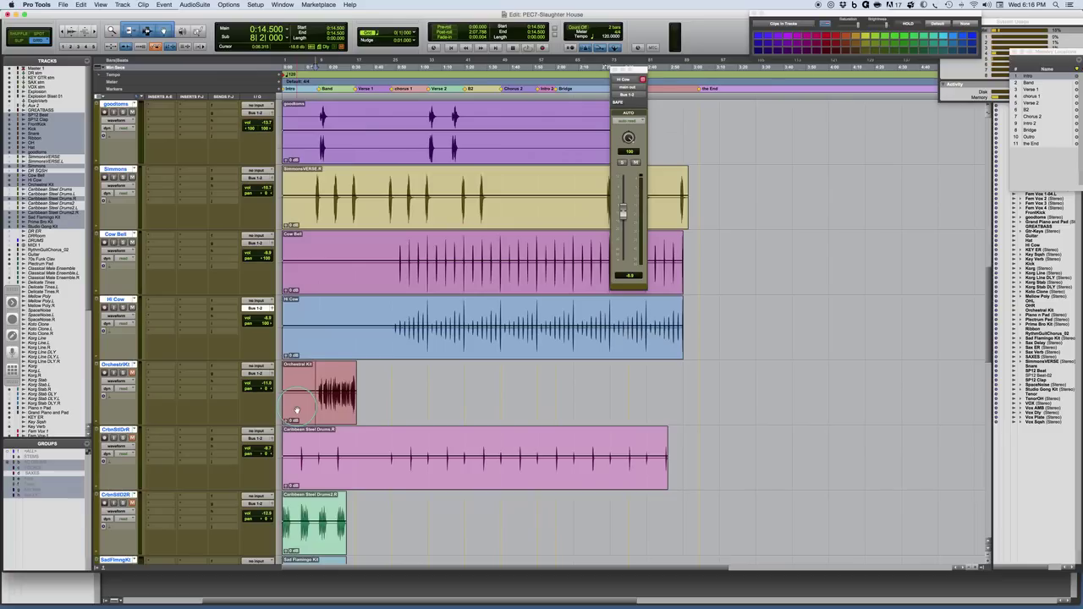
{"action": "left_click", "coordinate": [132, 373]}
{"action": "left_click", "coordinate": [124, 372]}
{"action": "key", "text": "space"}
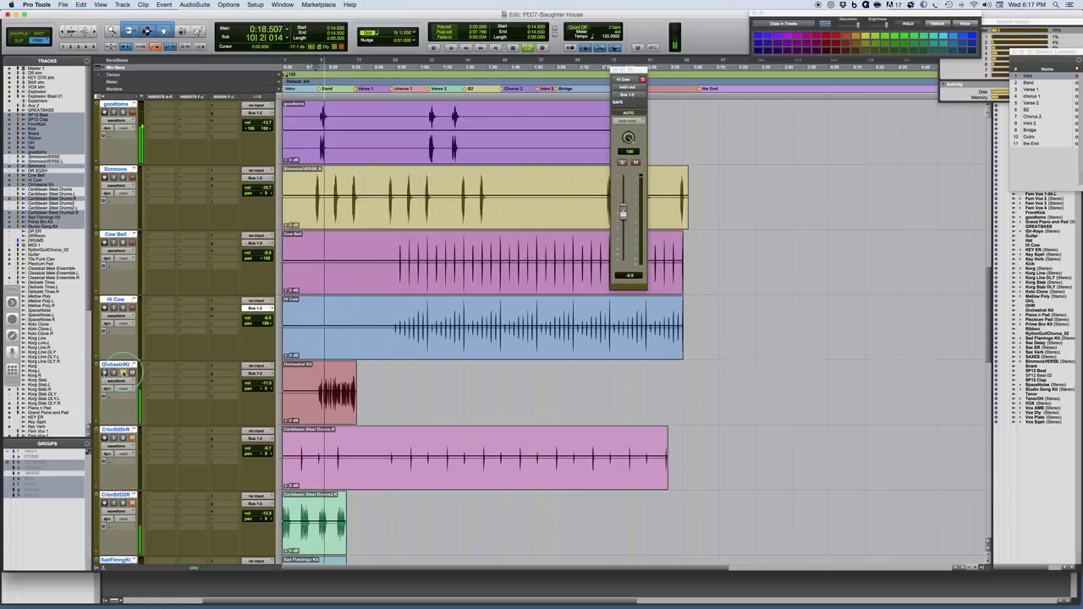
- Open the Orchestral Kit track's output window, try panning it to the right, and reset its pan to center
{"action": "left_click", "coordinate": [245, 374]}
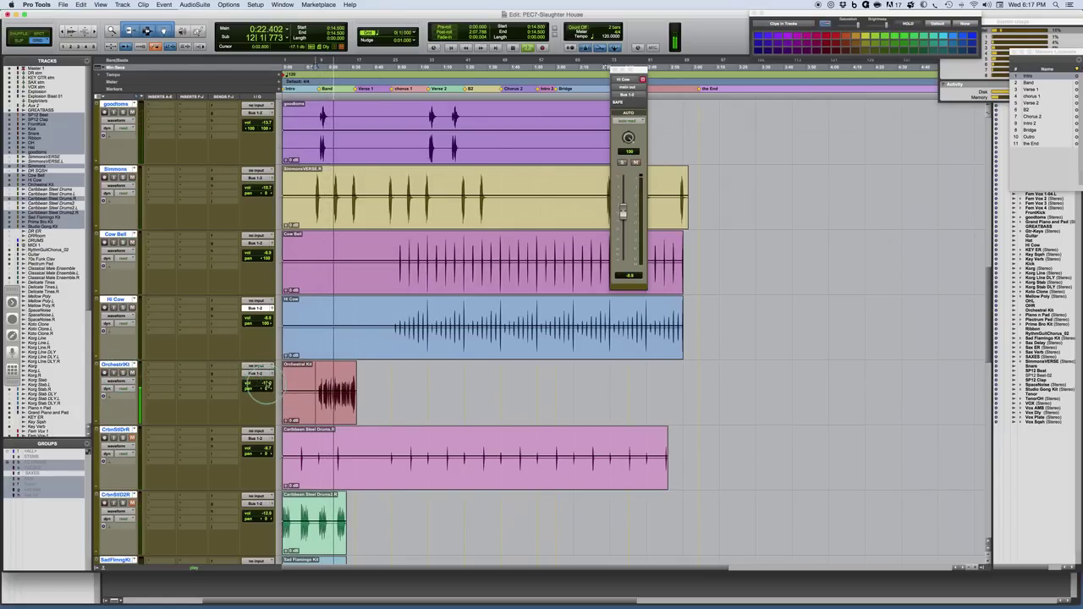
{"action": "left_click", "coordinate": [271, 374]}
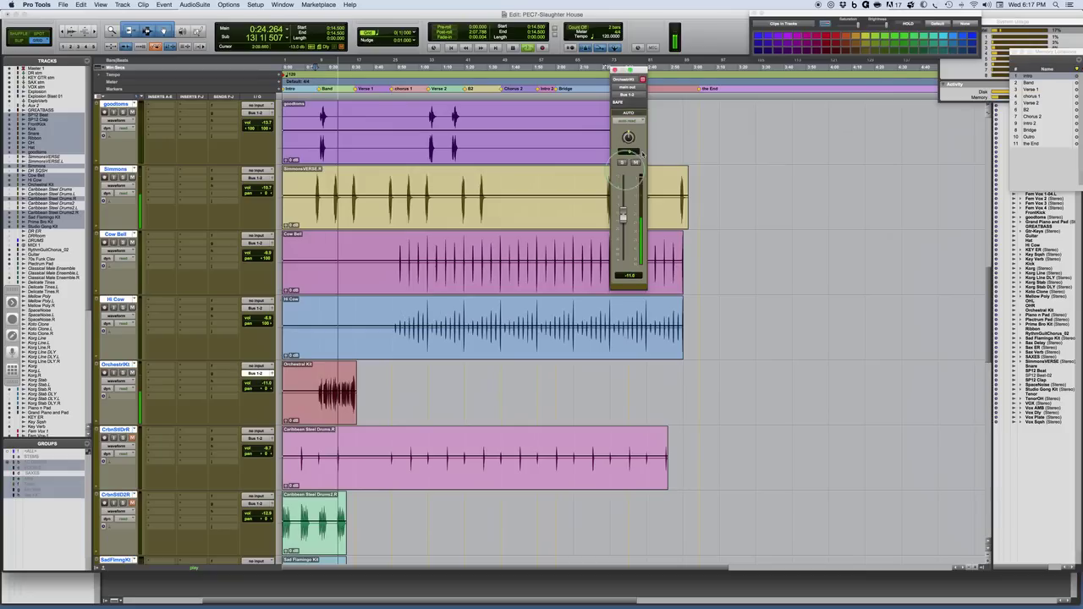
{"action": "left_click_drag", "start_coordinate": [625, 116], "coordinate": [602, 273]}
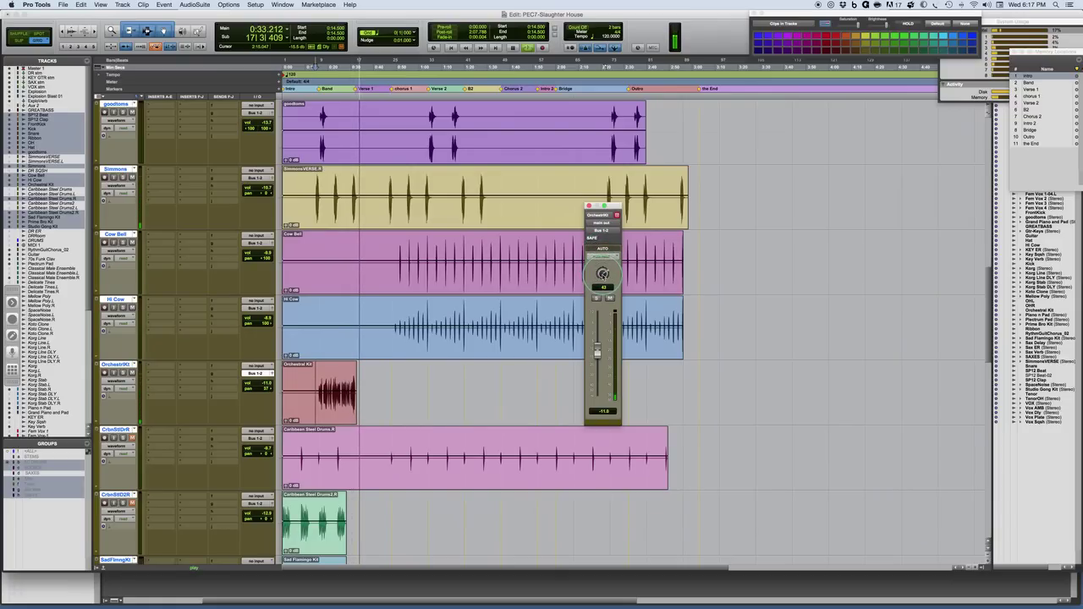
{"action": "key", "text": "space"}
{"action": "left_click", "coordinate": [603, 273], "text": "alt"}
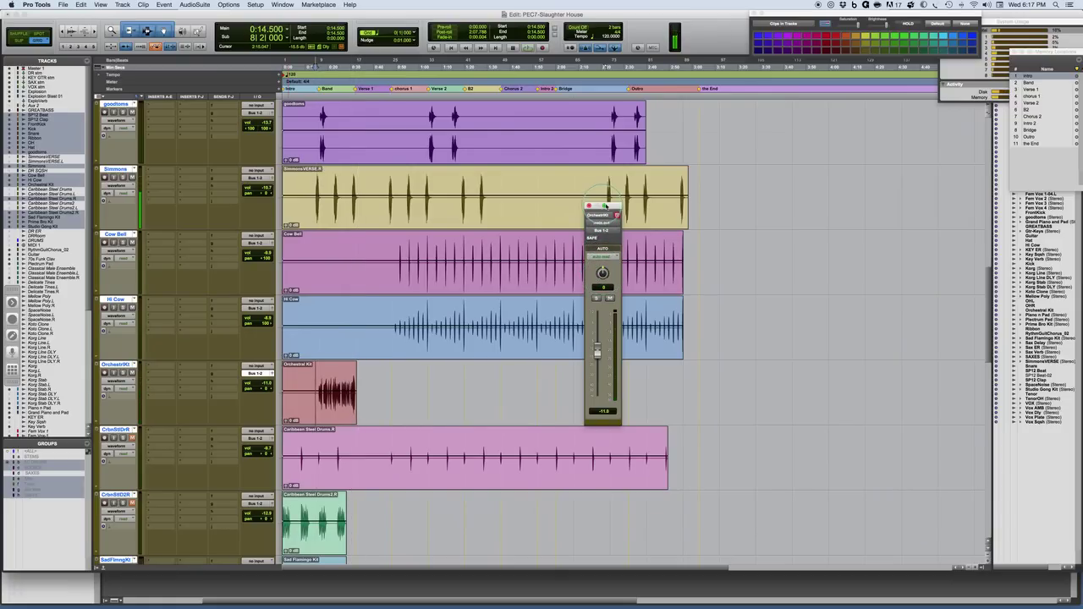
- Shift the Orchestral Kit output window slightly and lower the track's level to about -13 dB
{"action": "left_click_drag", "start_coordinate": [605, 206], "coordinate": [602, 224]}
{"action": "left_click_drag", "start_coordinate": [595, 366], "coordinate": [594, 372]}
{"action": "scroll", "coordinate": [396, 481], "scroll_direction": "down", "scroll_amount": 15}
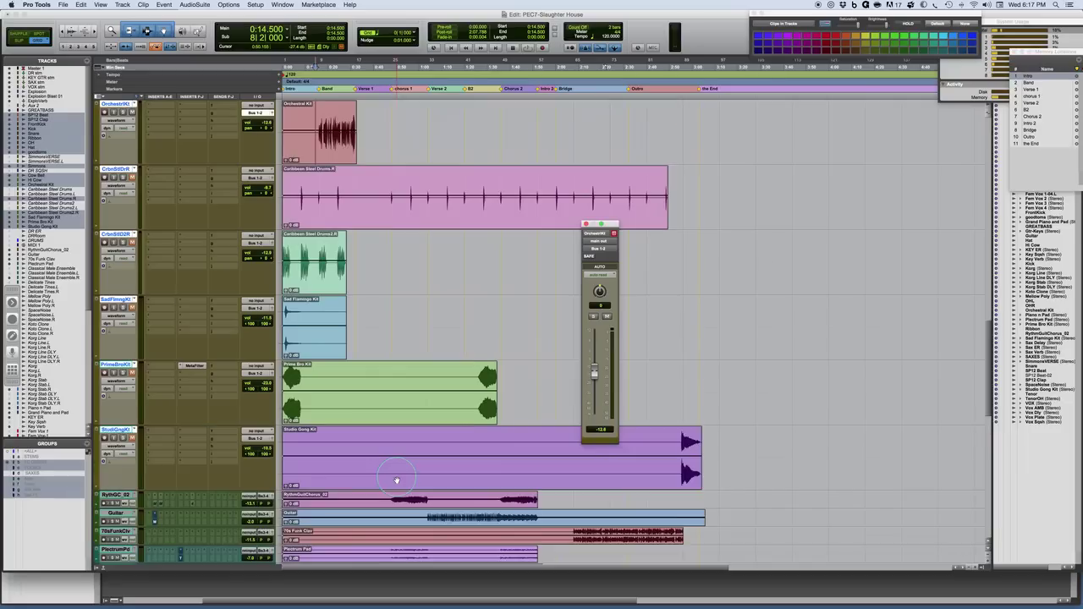
{"action": "scroll", "coordinate": [396, 480], "scroll_direction": "up", "scroll_amount": 15}
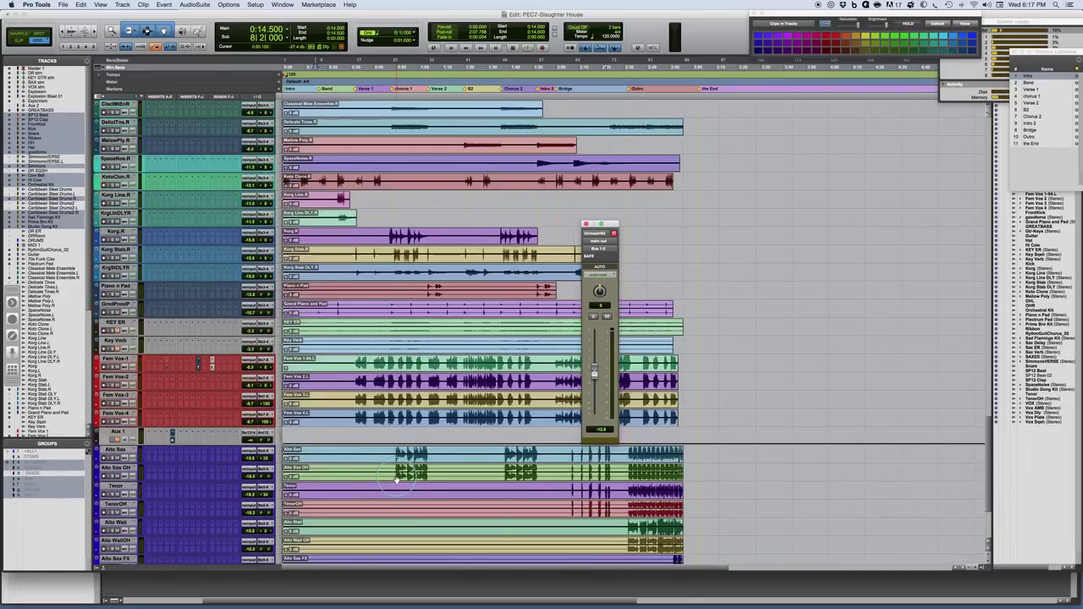
- Unmute the Caribbean Steel Drums2.R track and play the song's intro from the start
{"action": "key", "text": "ctrl+alt+Up"}
{"action": "key", "text": "ctrl+alt+Up"}
{"action": "key", "text": "ctrl+alt+Up"}
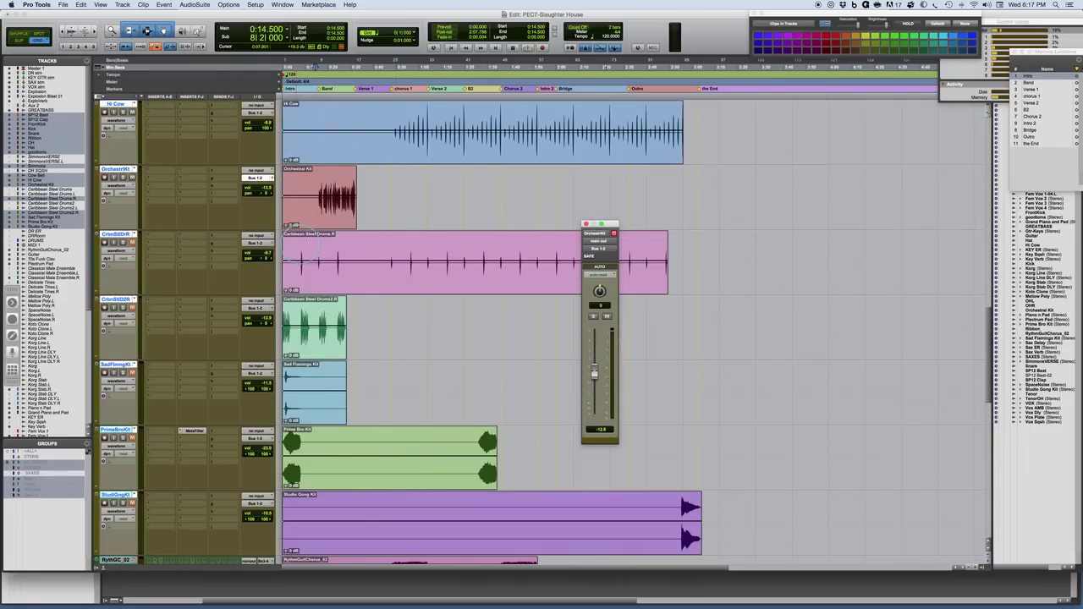
{"action": "left_click", "coordinate": [301, 246]}
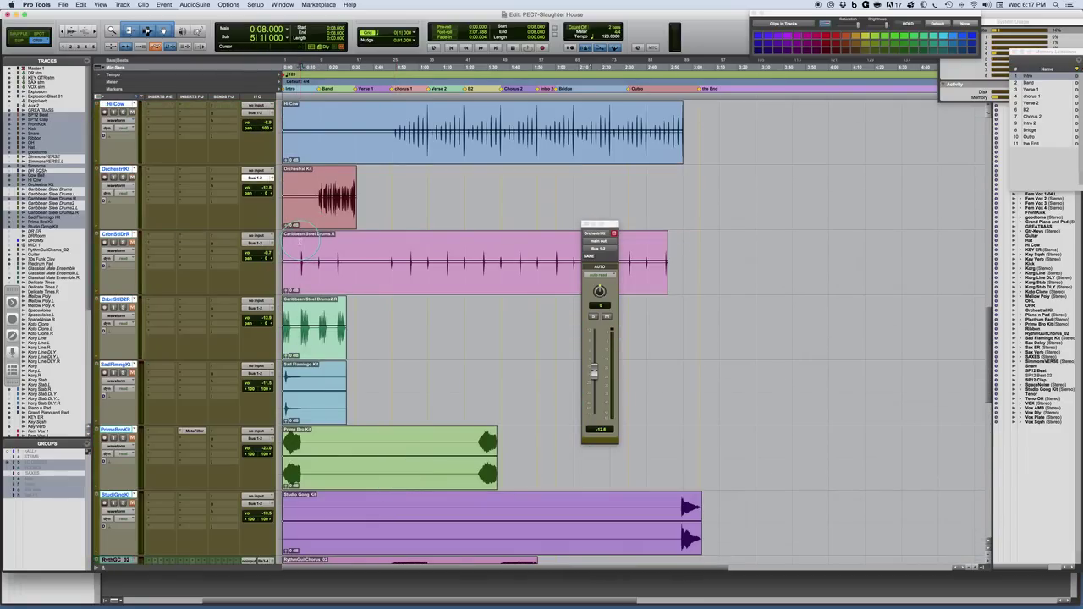
{"action": "left_click", "coordinate": [133, 307]}
{"action": "key", "text": "space"}
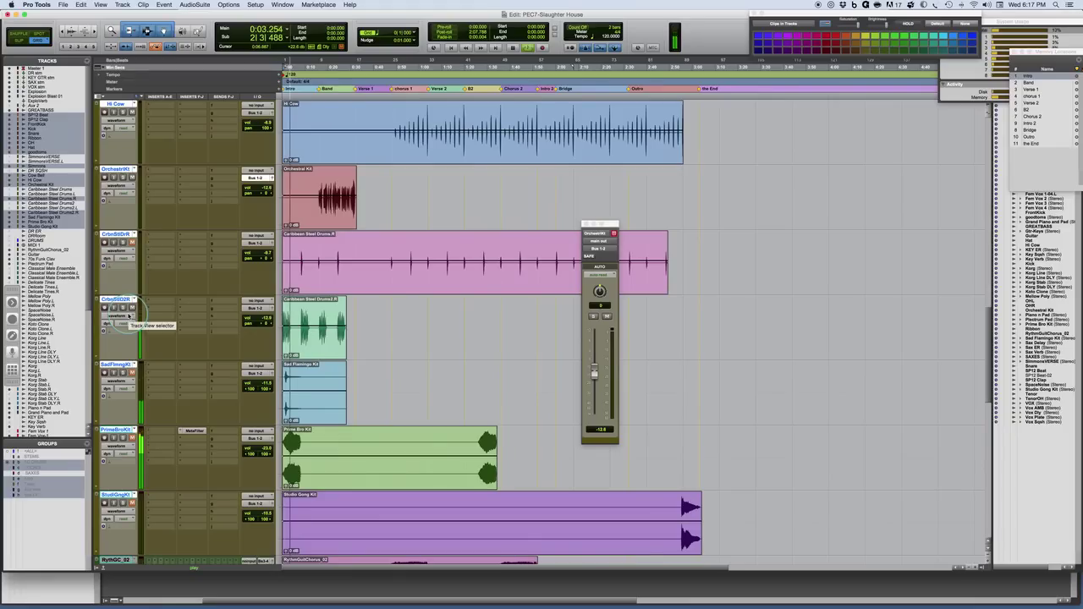
{"action": "key", "text": "space"}
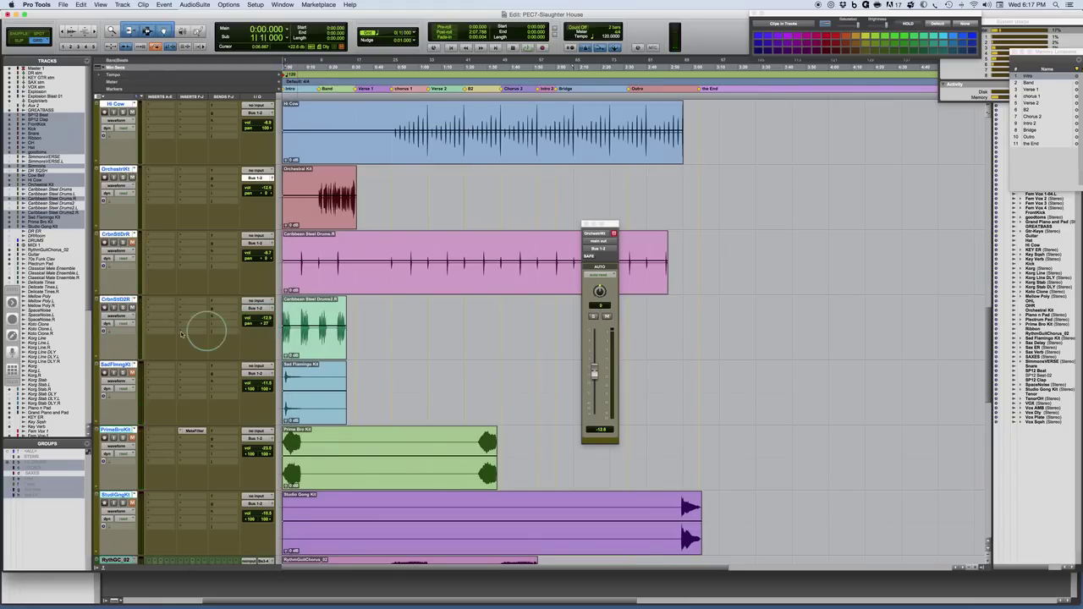
- Play the intro in the mixer and lower Caribbean Steel Drums2.R to about -13.4 dB
{"action": "key", "text": "super+equal"}
{"action": "scroll", "coordinate": [151, 302], "scroll_direction": "left", "scroll_amount": 1}
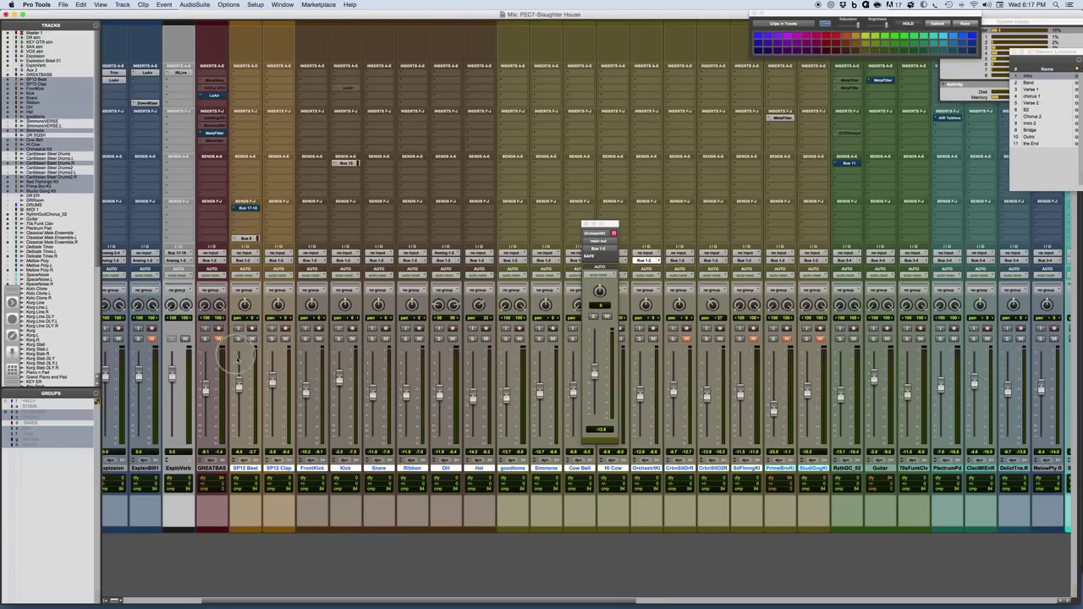
{"action": "key", "text": "space"}
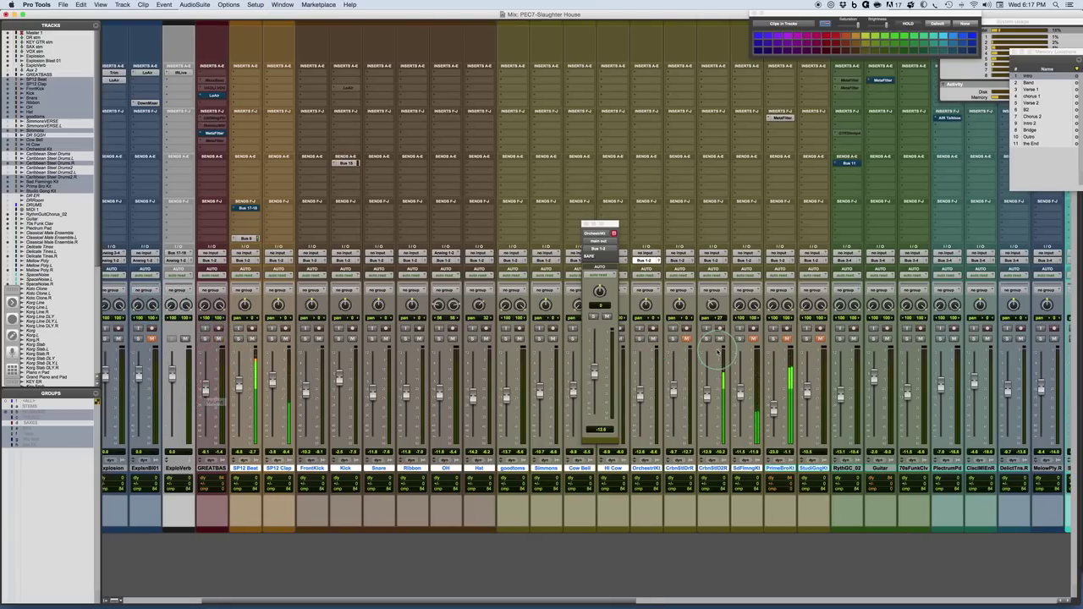
{"action": "left_click_drag", "start_coordinate": [706, 389], "coordinate": [707, 395]}
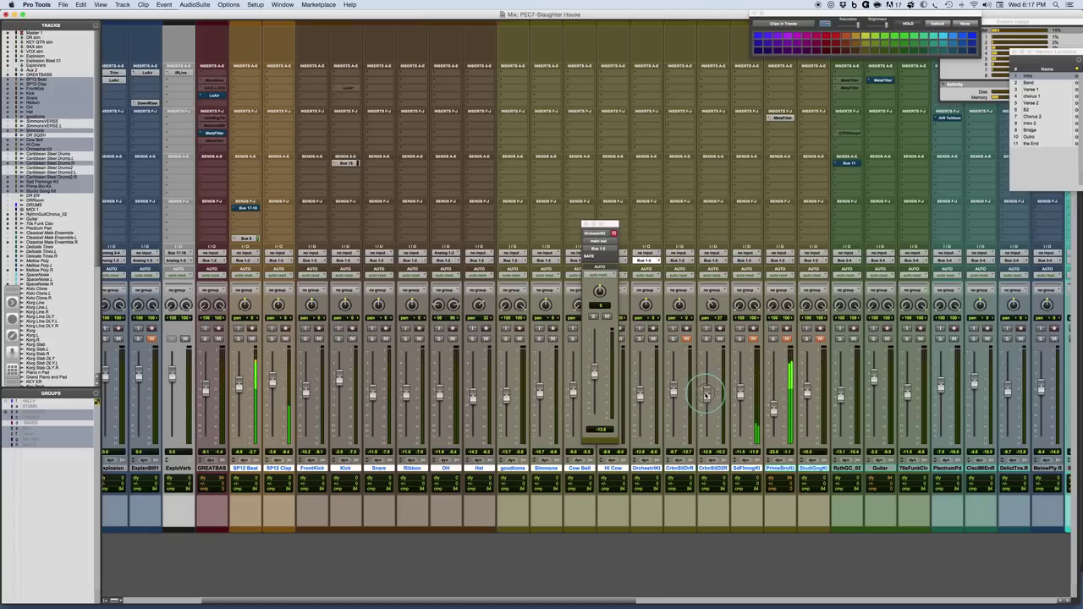
- Bring in Sad Flamingo Kit and Prime Bro Kit, auditioning them in solo and lowering them to about -12.1 and -23.5 dB
{"action": "left_click", "coordinate": [743, 338]}
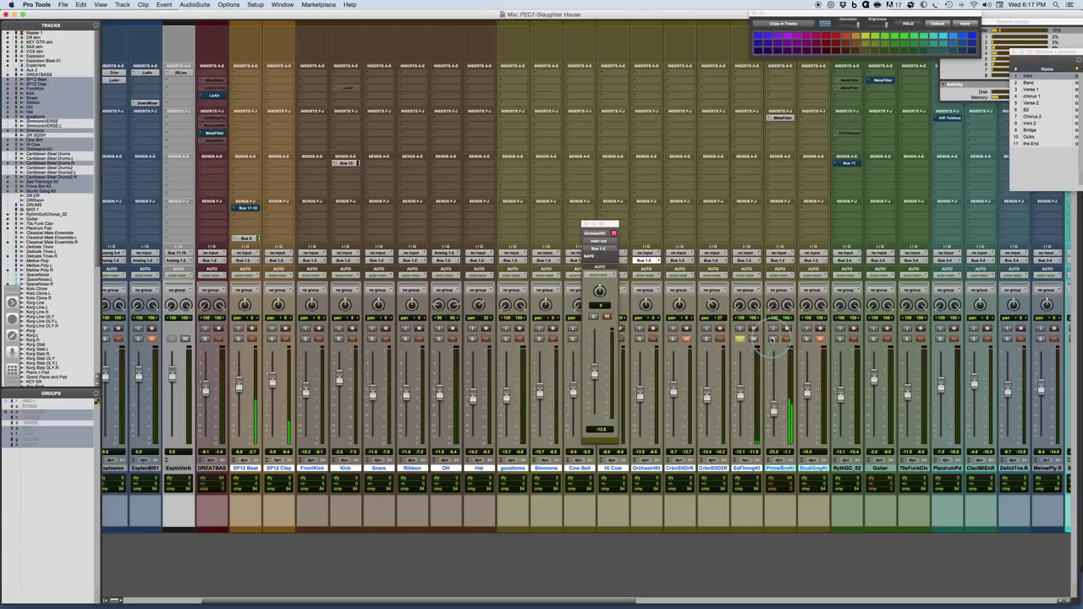
{"action": "left_click", "coordinate": [772, 340]}
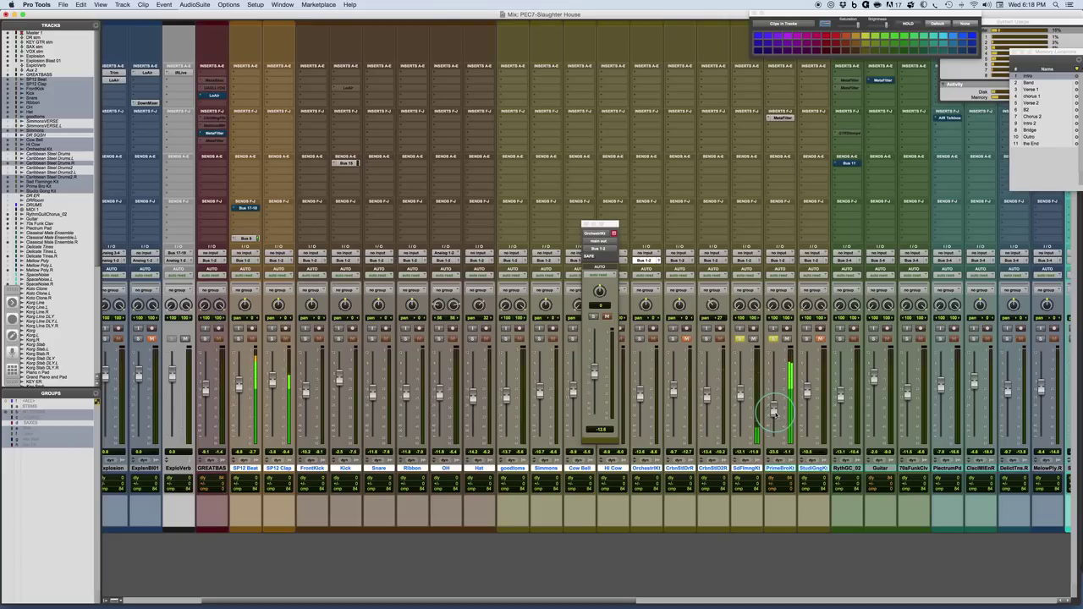
{"action": "left_click", "coordinate": [740, 339]}
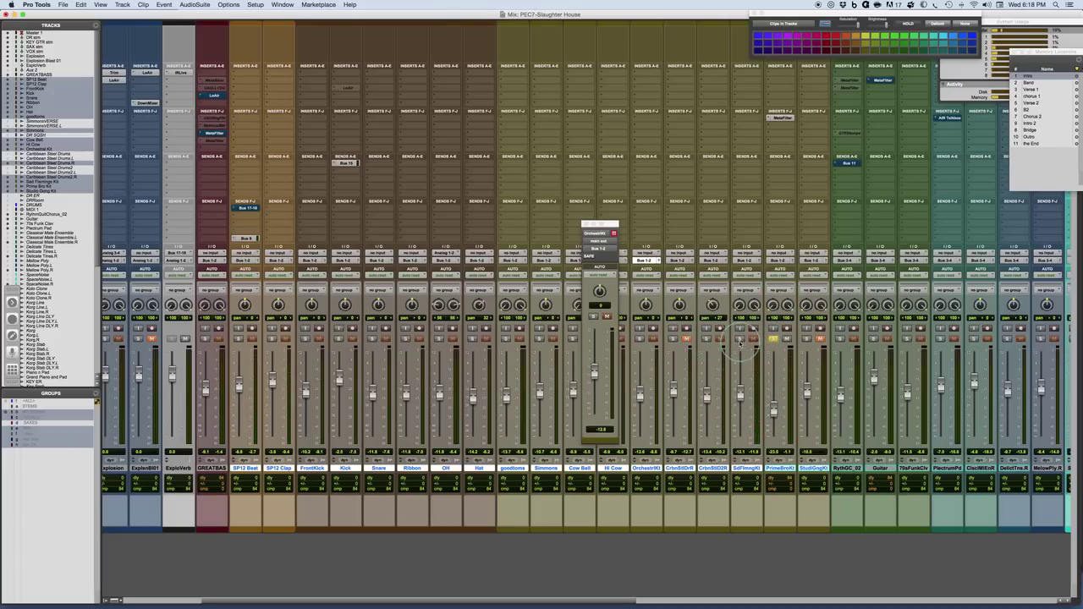
{"action": "left_click", "coordinate": [773, 338]}
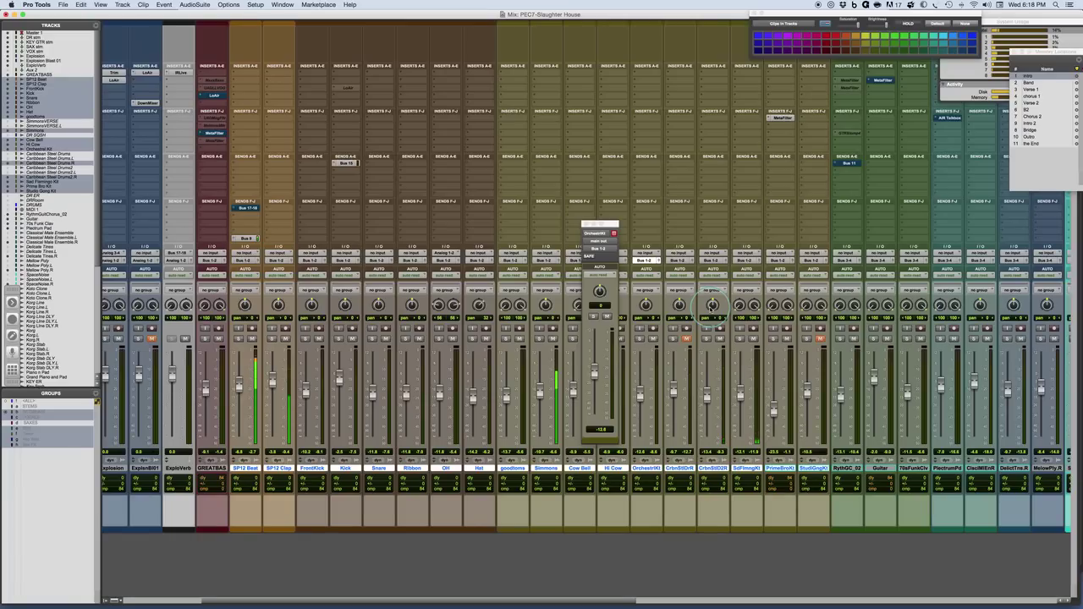
- Move the Orchestral Kit output window aside to uncover the Sad Flamingo Kit channel strip and return to the track timeline
{"action": "scroll", "coordinate": [728, 381], "scroll_direction": "right", "scroll_amount": 5}
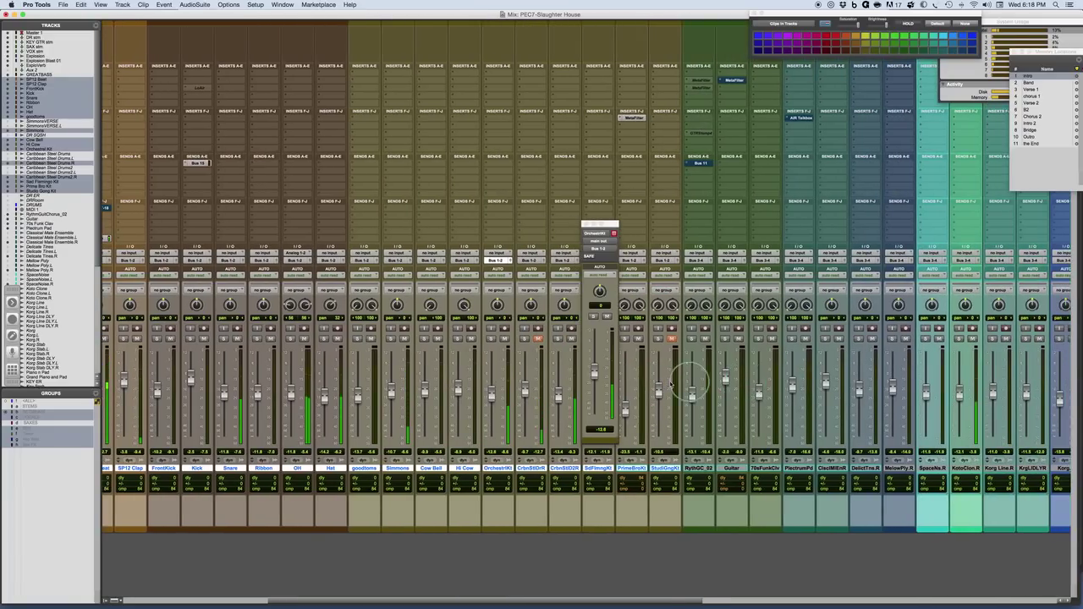
{"action": "left_click_drag", "start_coordinate": [610, 223], "coordinate": [690, 174]}
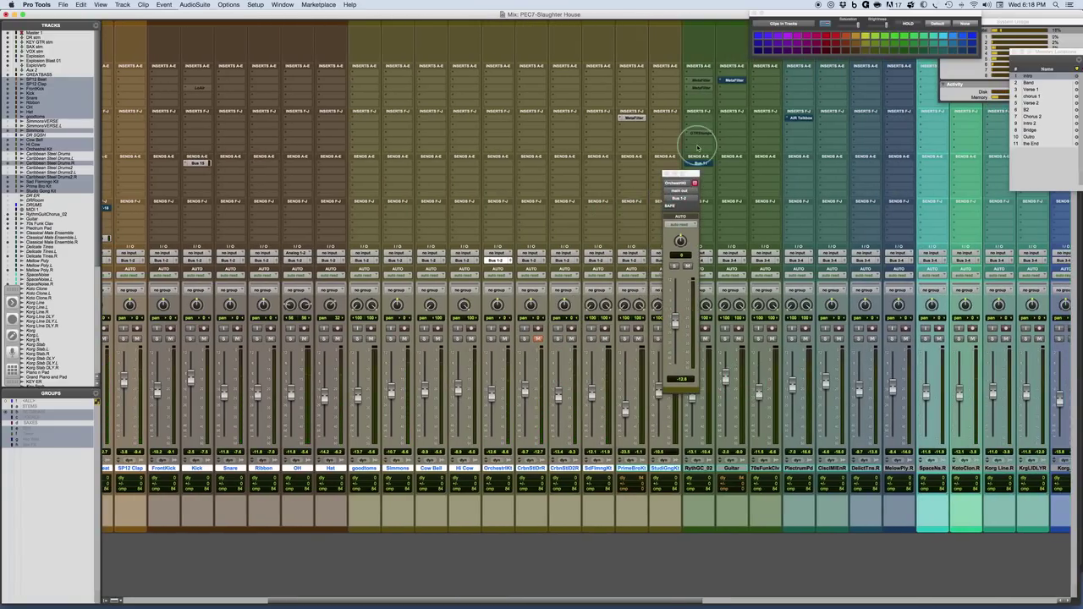
{"action": "key", "text": "super+equal"}
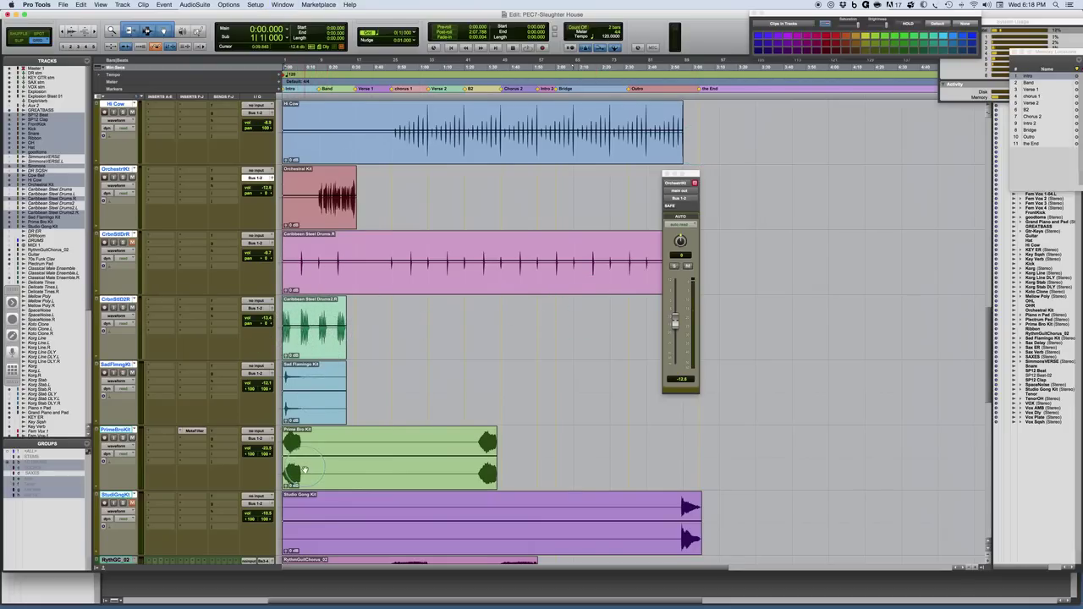
- Look over the percussion clips and play the intro from the start to check the steel drum and kit balance
{"action": "scroll", "coordinate": [305, 470], "scroll_direction": "down", "scroll_amount": 3}
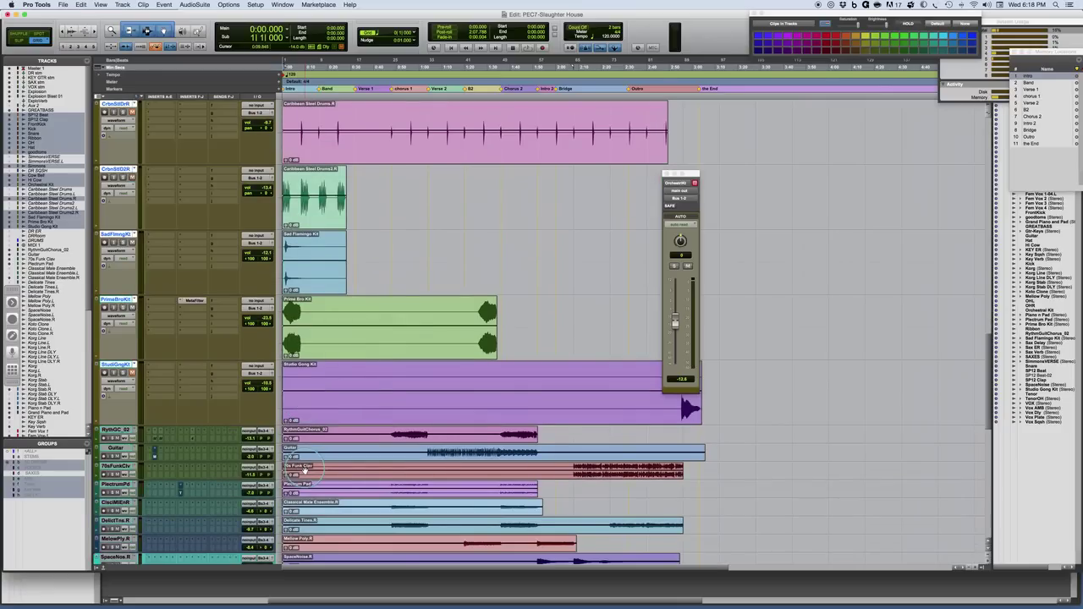
{"action": "scroll", "coordinate": [304, 468], "scroll_direction": "up", "scroll_amount": 4}
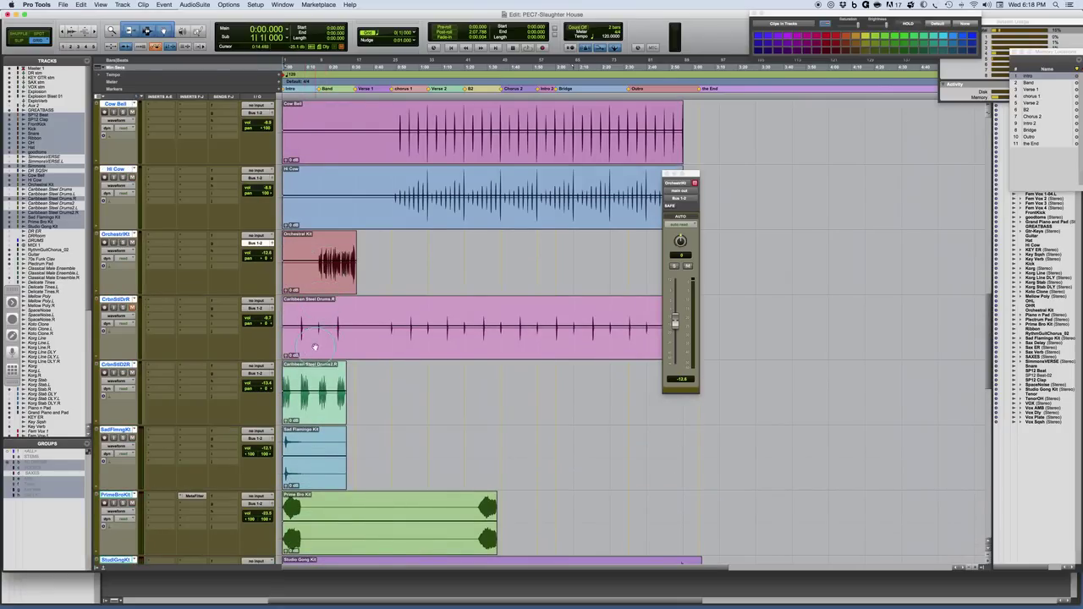
{"action": "scroll", "coordinate": [319, 366], "scroll_direction": "down", "scroll_amount": 3}
{"action": "scroll", "coordinate": [327, 387], "scroll_direction": "right", "scroll_amount": 1}
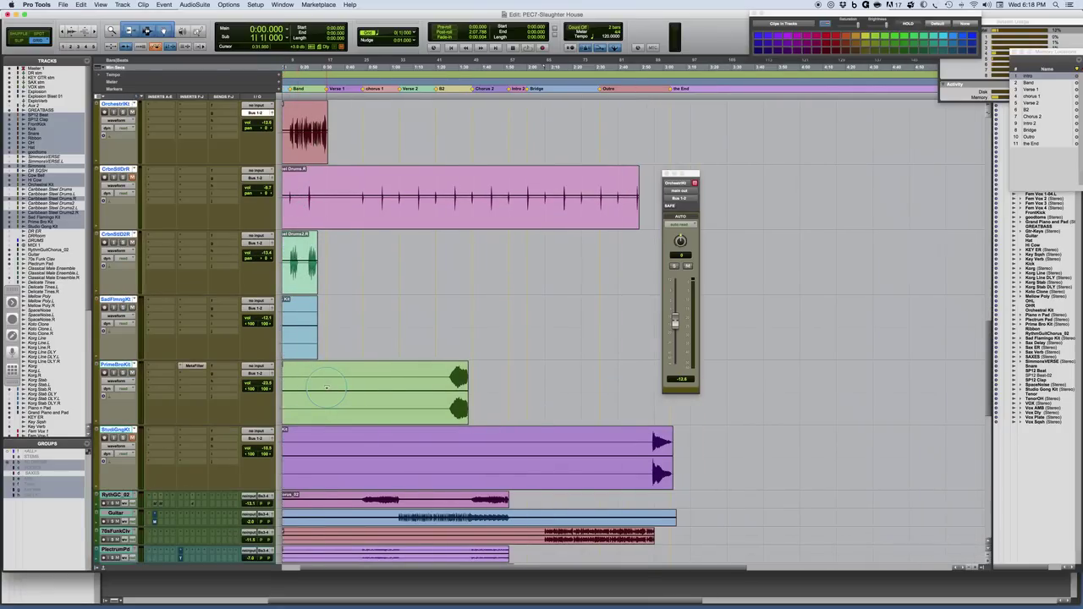
{"action": "scroll", "coordinate": [327, 387], "scroll_direction": "left", "scroll_amount": 1}
{"action": "key", "text": "super+equal"}
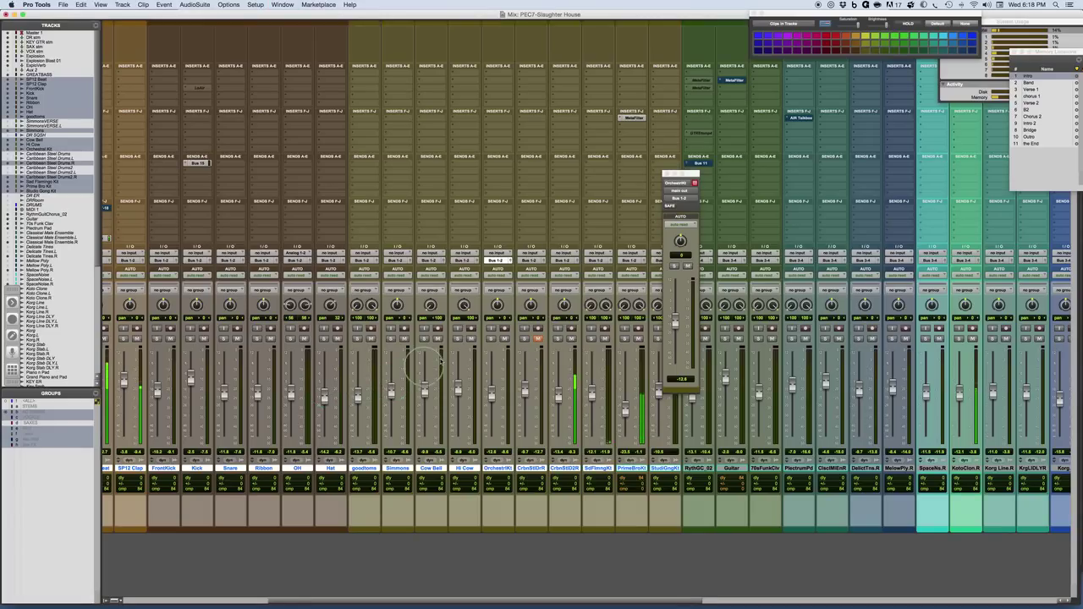
{"action": "key", "text": "super+equal"}
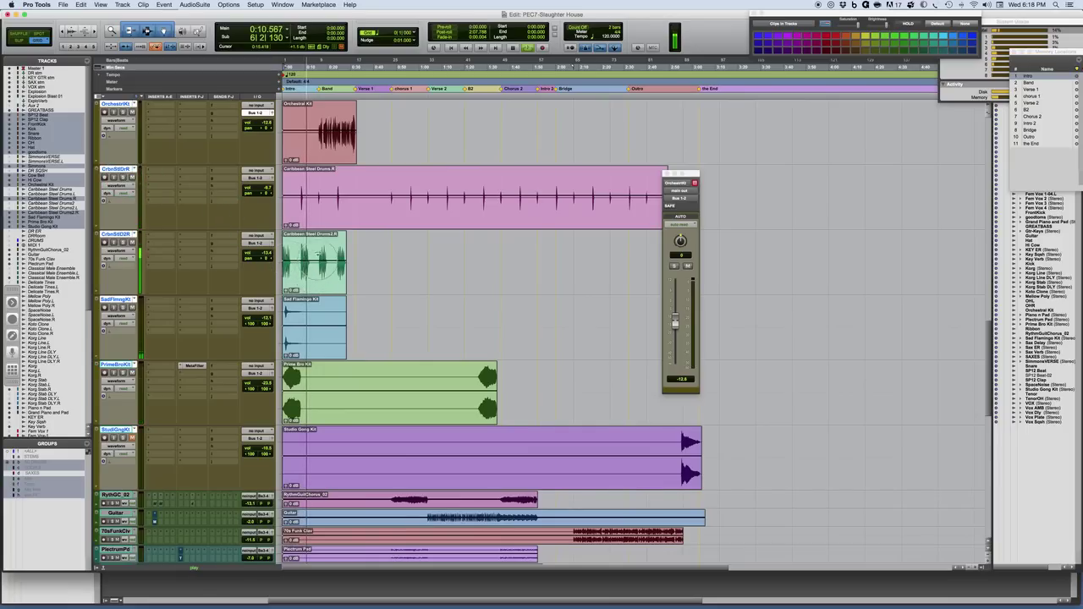
{"action": "key", "text": "space"}
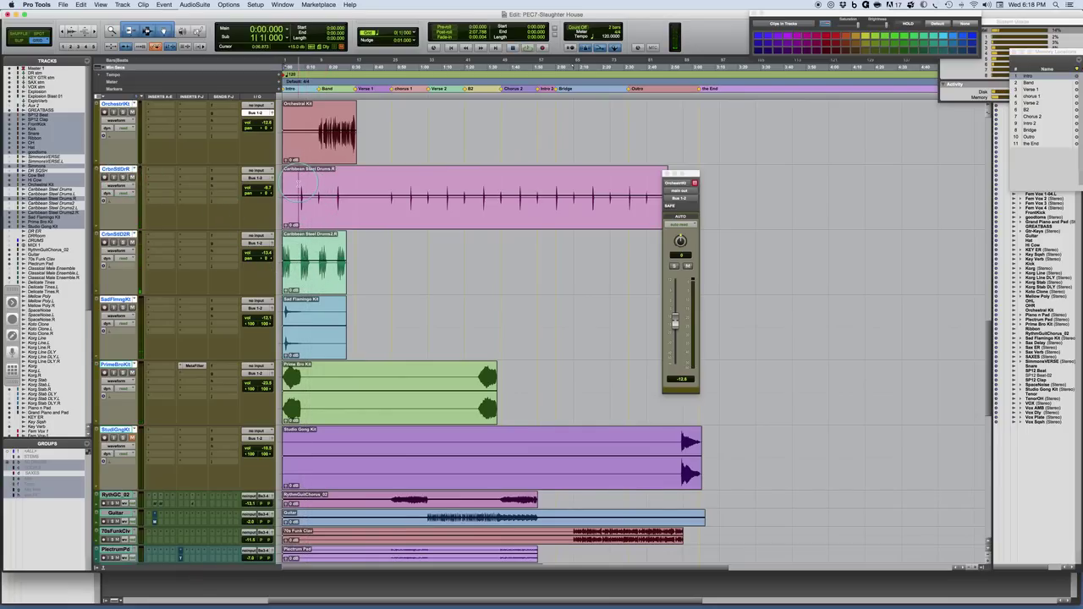
- Play Caribbean Steel Drums.R from 0:07.000, pan it hard to one side, and ease the pan partly back toward center
{"action": "key", "text": "super+equal"}
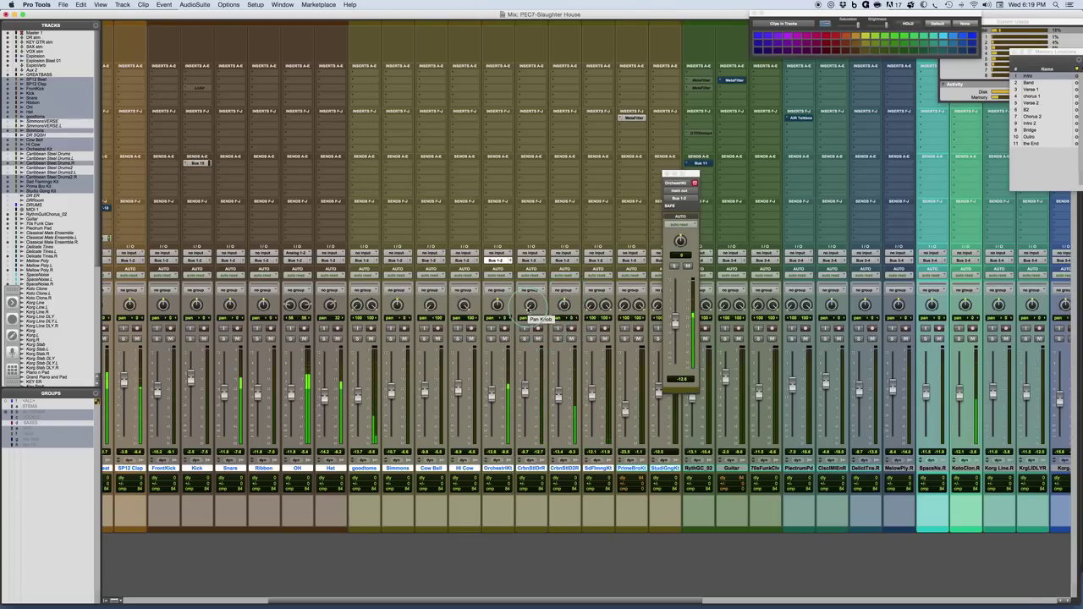
{"action": "key", "text": "super+equal"}
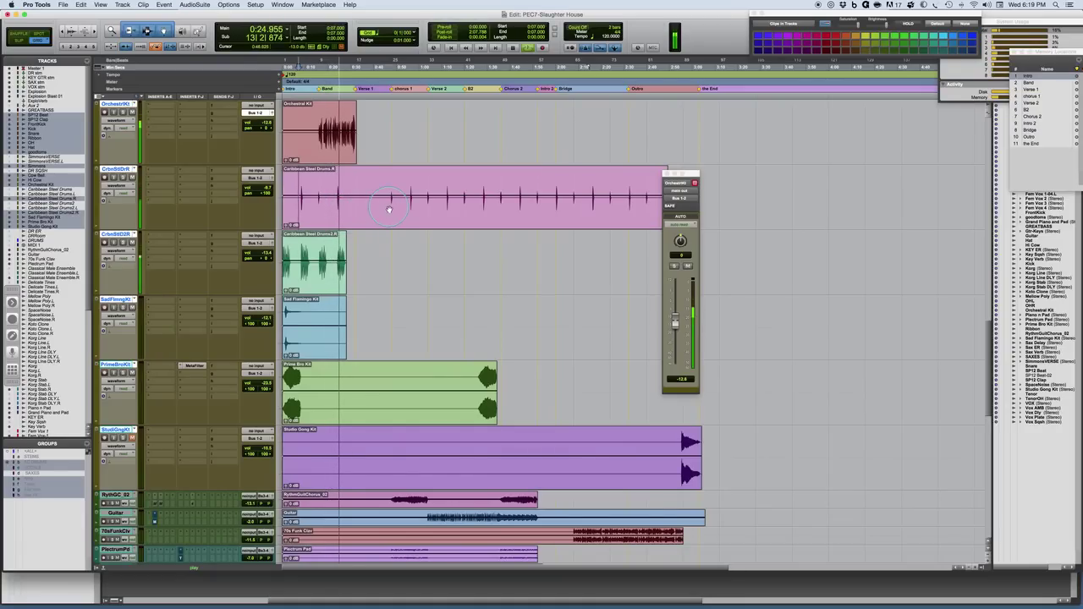
{"action": "key", "text": "super+equal"}
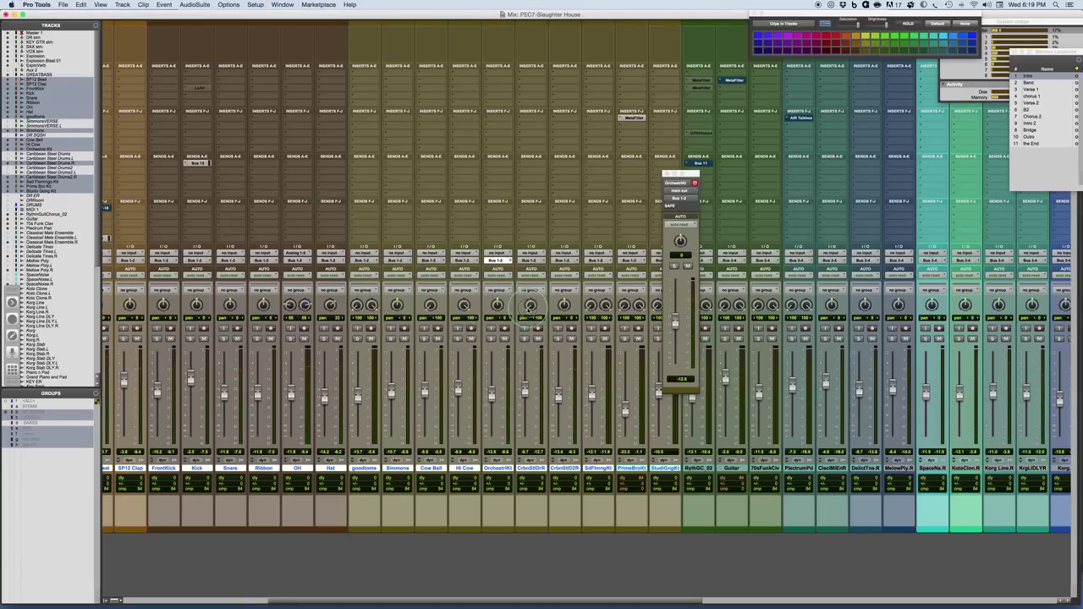
{"action": "left_click_drag", "start_coordinate": [530, 305], "coordinate": [528, 295]}
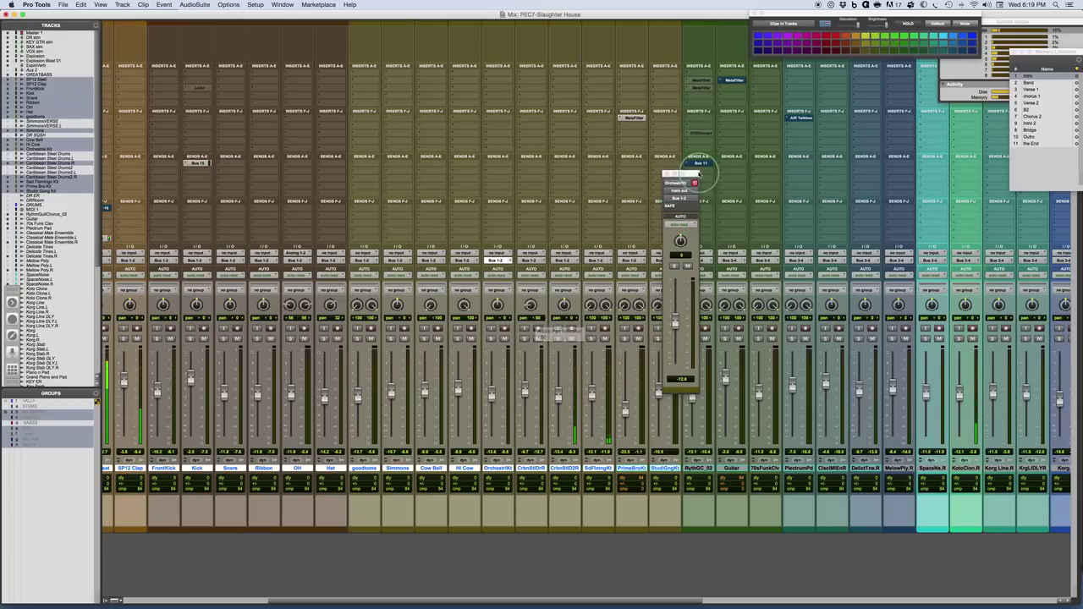
- Move the Orchestral Kit output window clear of the faders and bring the Studio Gong and Koto Clone.R tracks into view
{"action": "left_click_drag", "start_coordinate": [699, 173], "coordinate": [432, 42]}
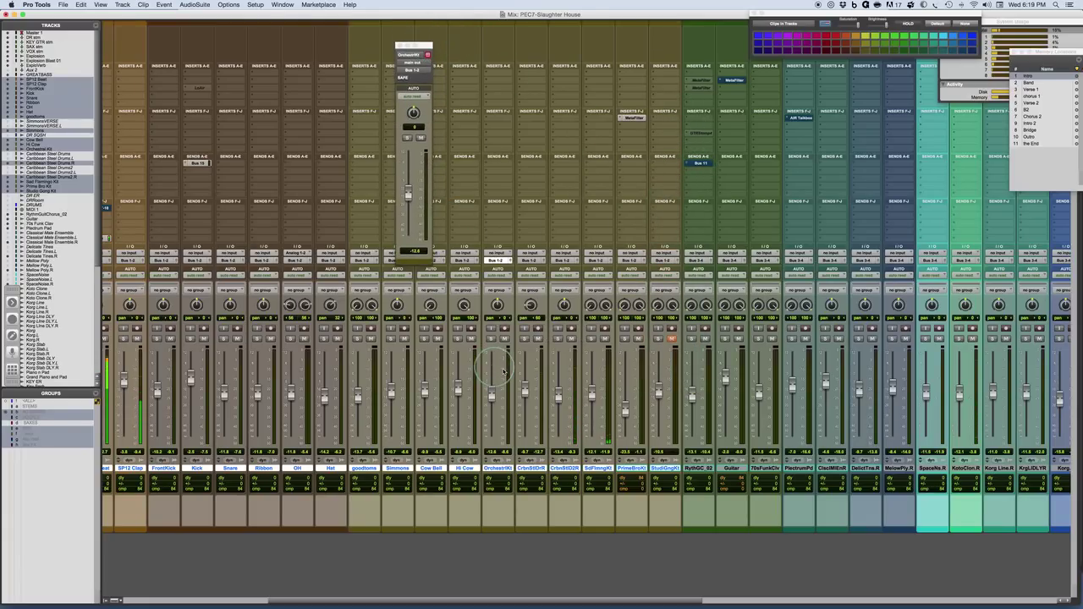
{"action": "scroll", "coordinate": [532, 317], "scroll_direction": "right", "scroll_amount": 1}
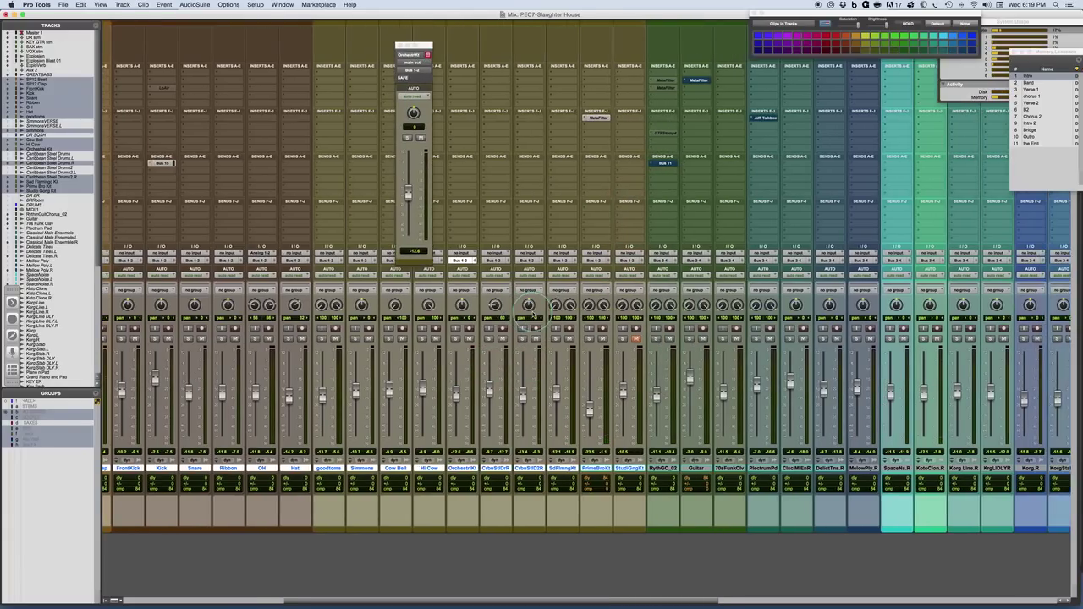
{"action": "key", "text": "super+equal"}
{"action": "scroll", "coordinate": [478, 376], "scroll_direction": "down", "scroll_amount": 1}
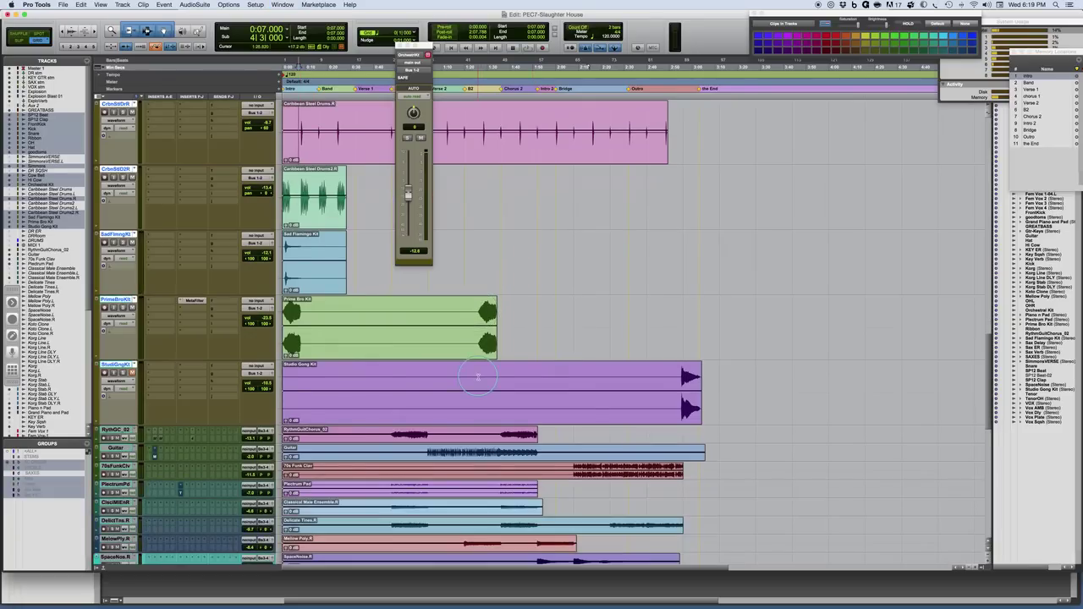
{"action": "scroll", "coordinate": [478, 376], "scroll_direction": "down", "scroll_amount": 2}
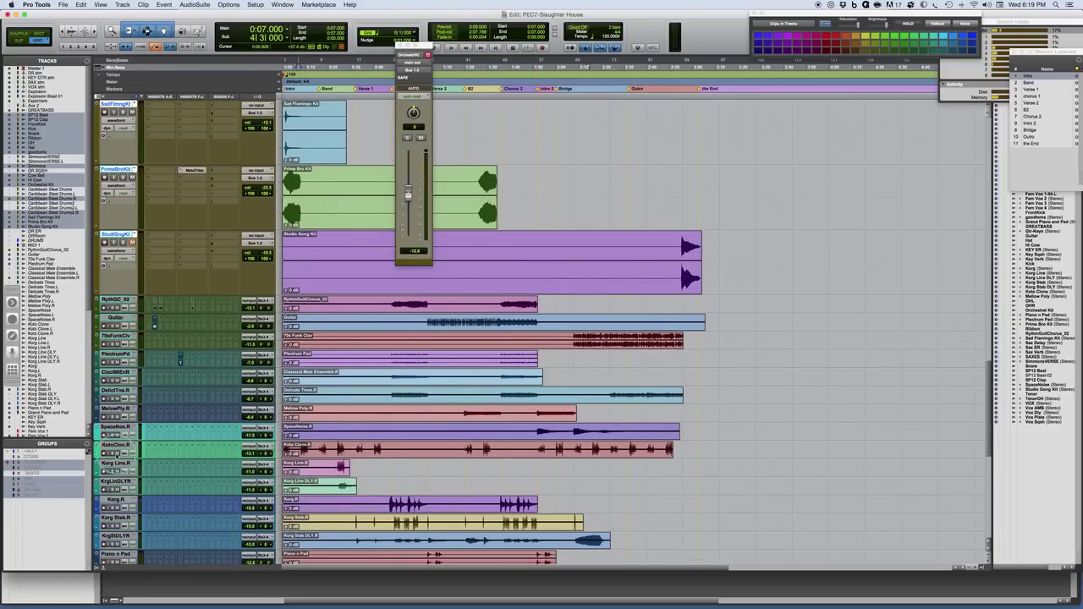
- Unmute the KEY GTR stem track in the mixer and play the intro from 0:07.000
{"action": "key", "text": "super+equal"}
{"action": "scroll", "coordinate": [222, 428], "scroll_direction": "left", "scroll_amount": 8}
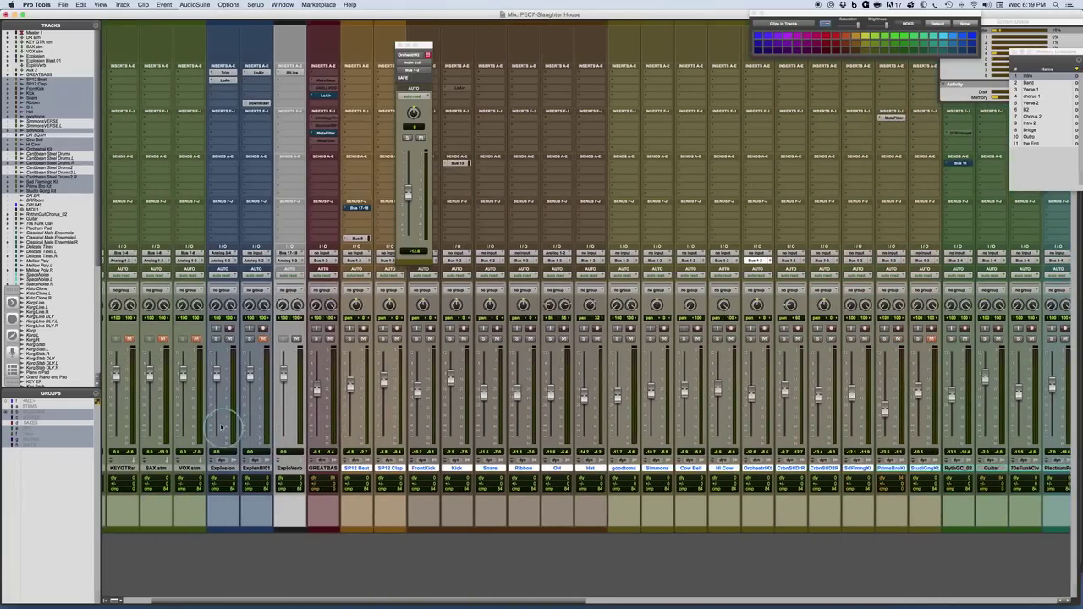
{"action": "scroll", "coordinate": [221, 427], "scroll_direction": "left", "scroll_amount": 3}
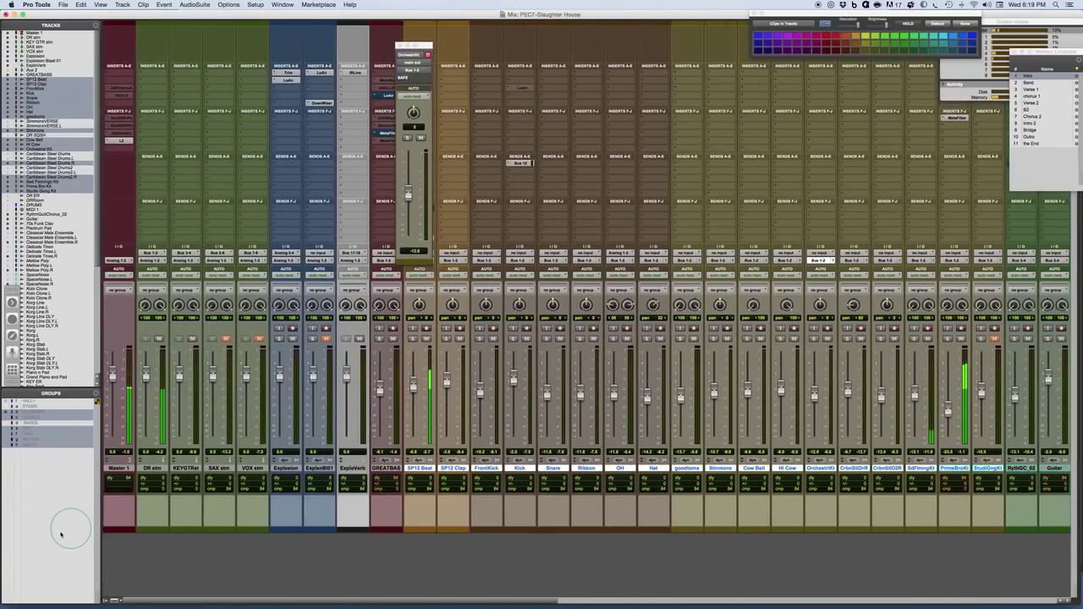
{"action": "key", "text": "super+equal"}
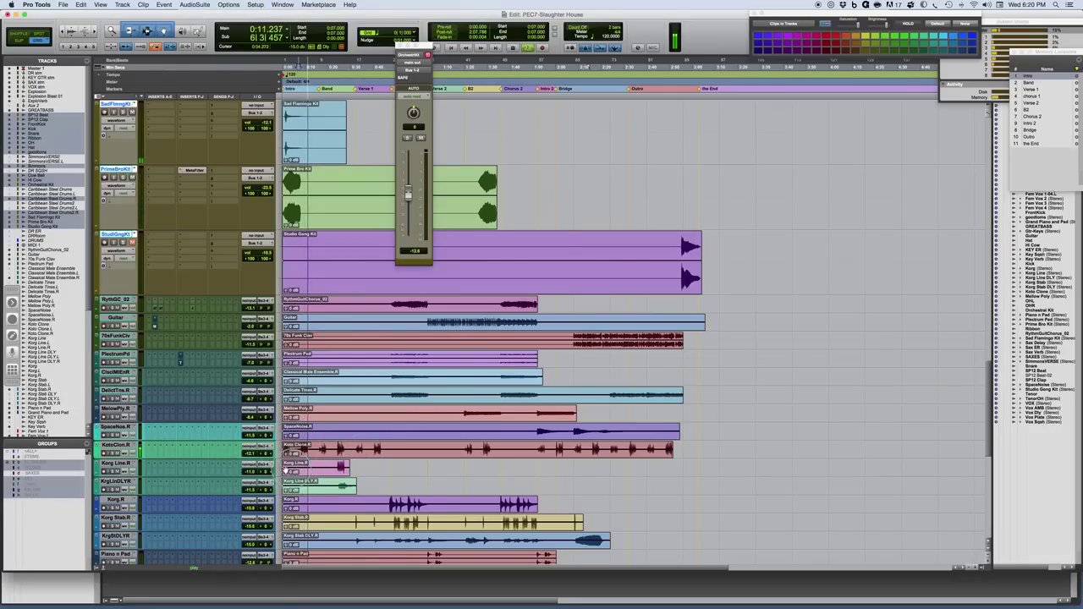
- Audition the Koto Clone.R part from 0:07.000 and again from the start of the session
{"action": "key", "text": "space"}
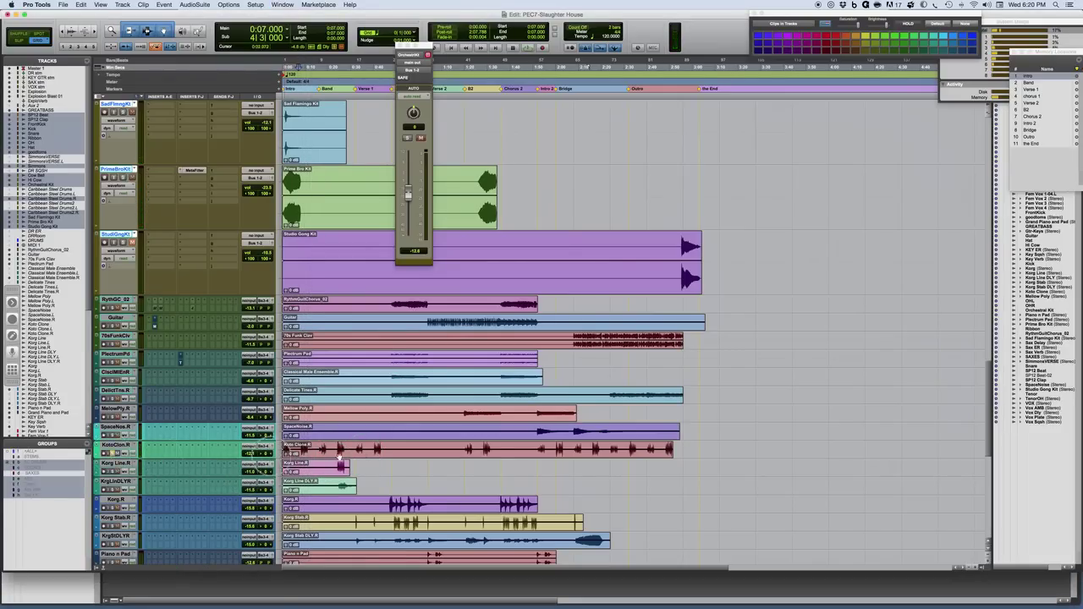
{"action": "key", "text": "space"}
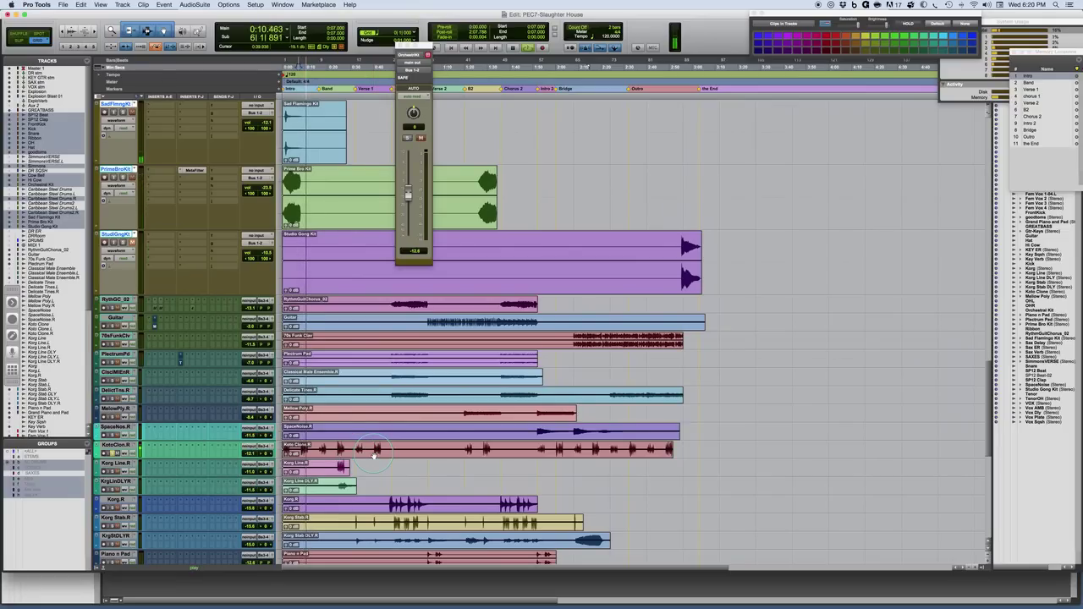
{"action": "key", "text": "Return"}
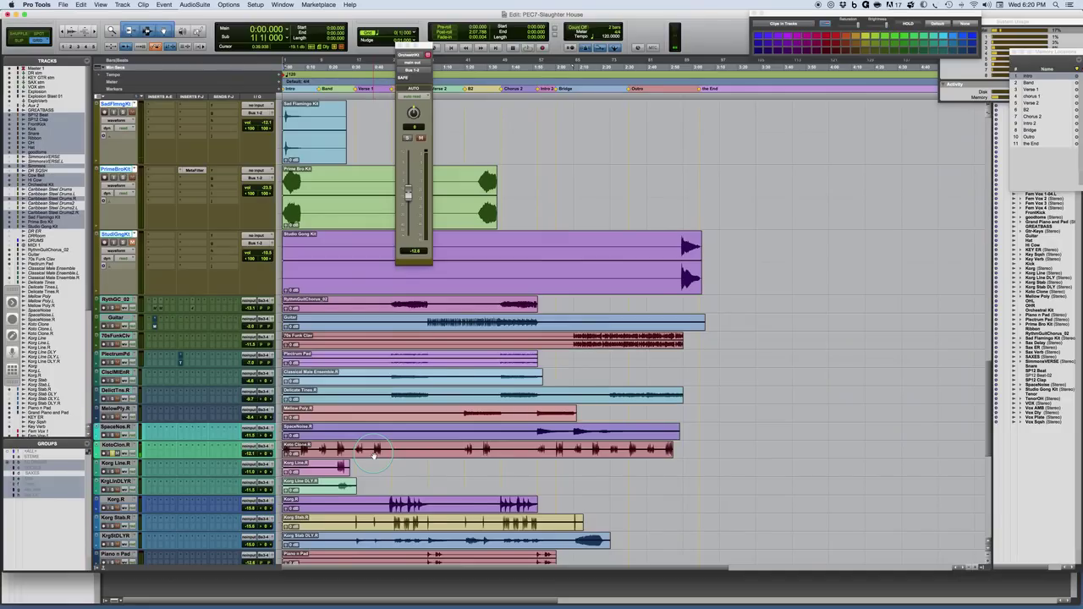
{"action": "key", "text": "space"}
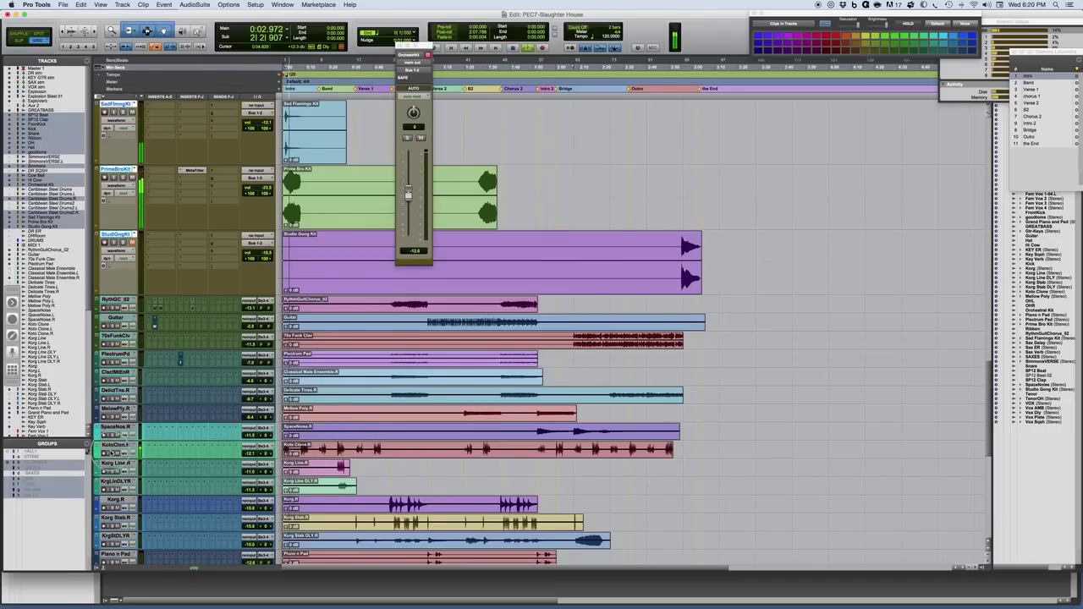
- Locate and select the Caribbean Steel Drums2.R track, then select the Koto Clone.R track
{"action": "key", "text": "super+equal"}
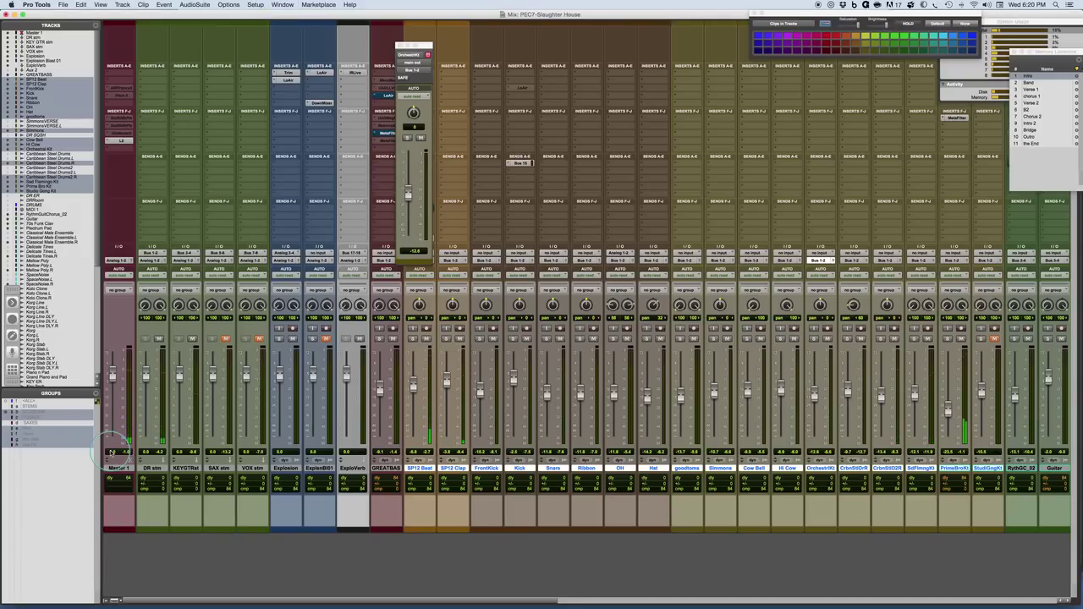
{"action": "scroll", "coordinate": [998, 472], "scroll_direction": "right", "scroll_amount": 5}
{"action": "scroll", "coordinate": [999, 471], "scroll_direction": "right", "scroll_amount": 3}
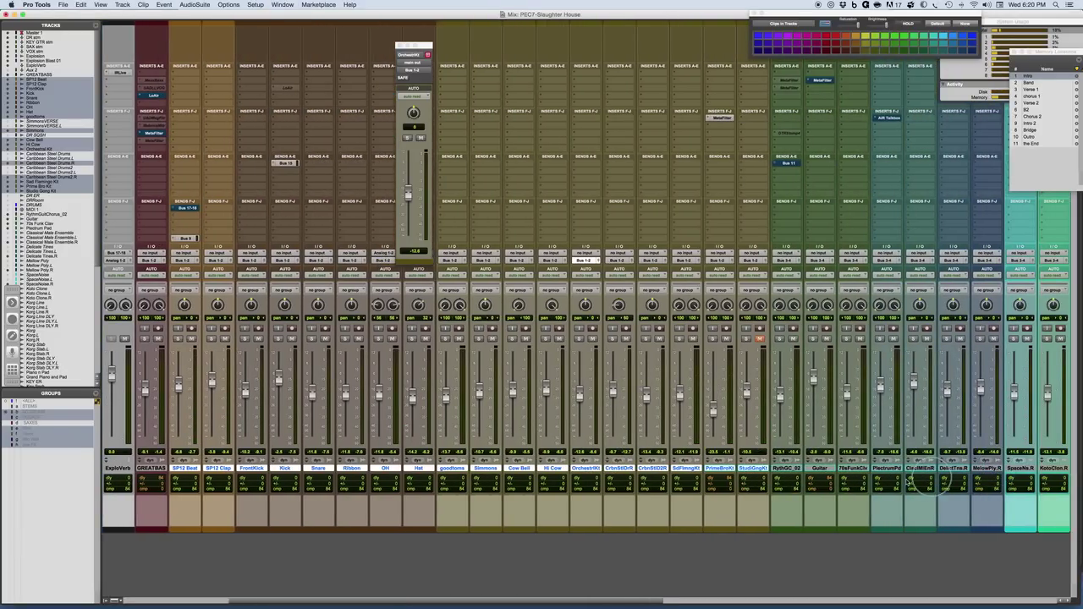
{"action": "key", "text": "super+equal"}
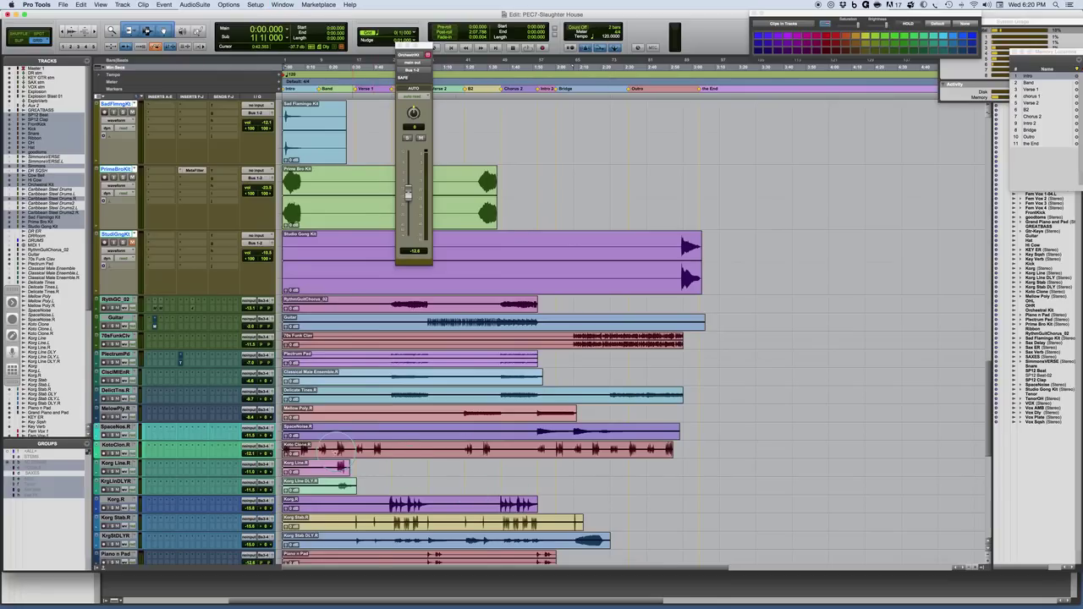
{"action": "scroll", "coordinate": [105, 222], "scroll_direction": "up", "scroll_amount": 5}
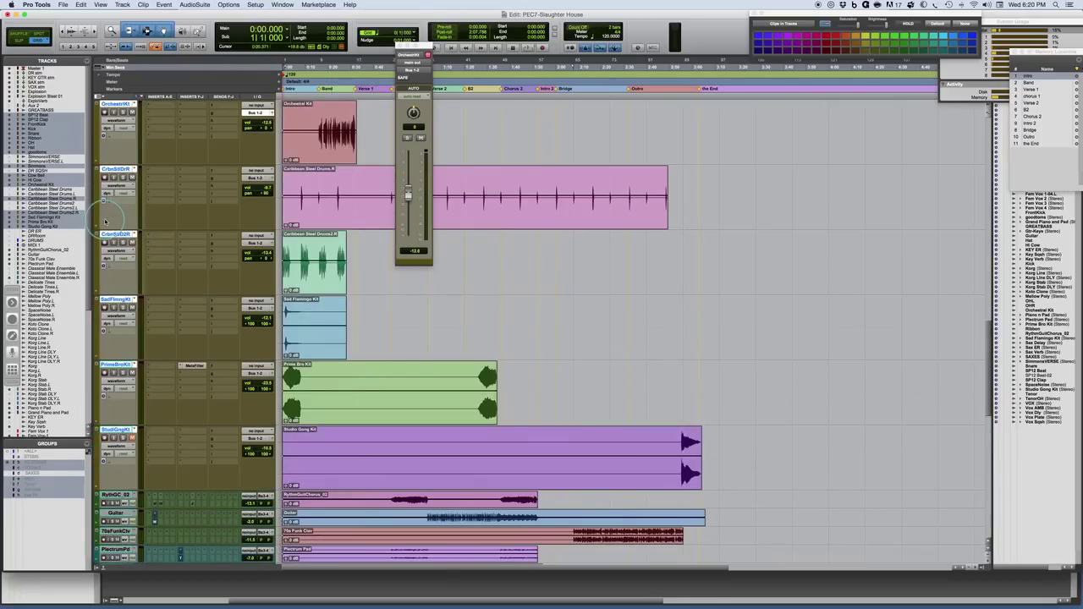
{"action": "left_click", "coordinate": [117, 235]}
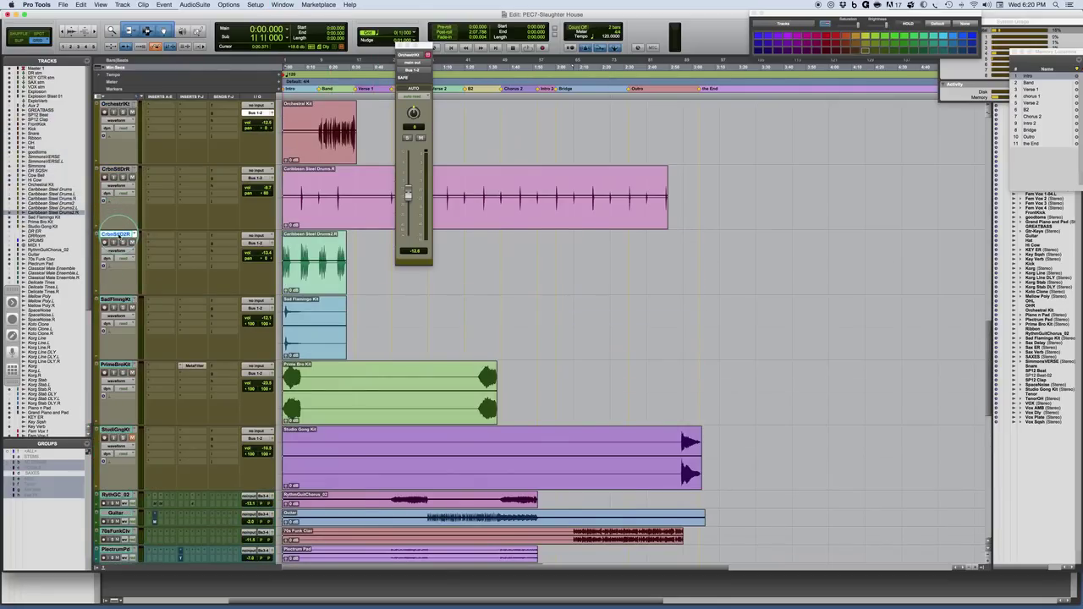
{"action": "scroll", "coordinate": [152, 466], "scroll_direction": "down", "scroll_amount": 2}
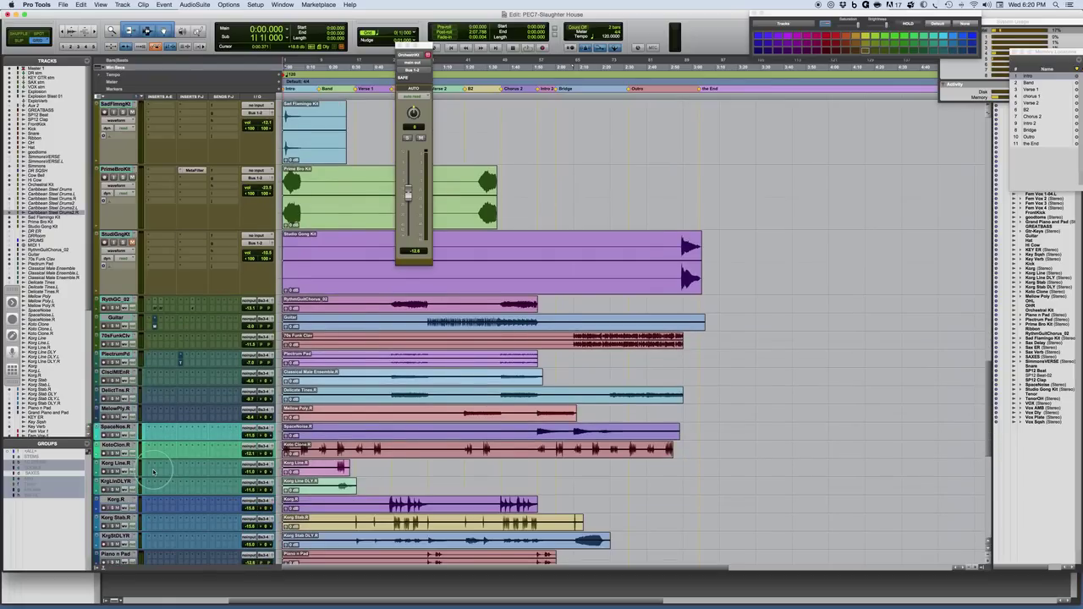
{"action": "left_click", "coordinate": [115, 446]}
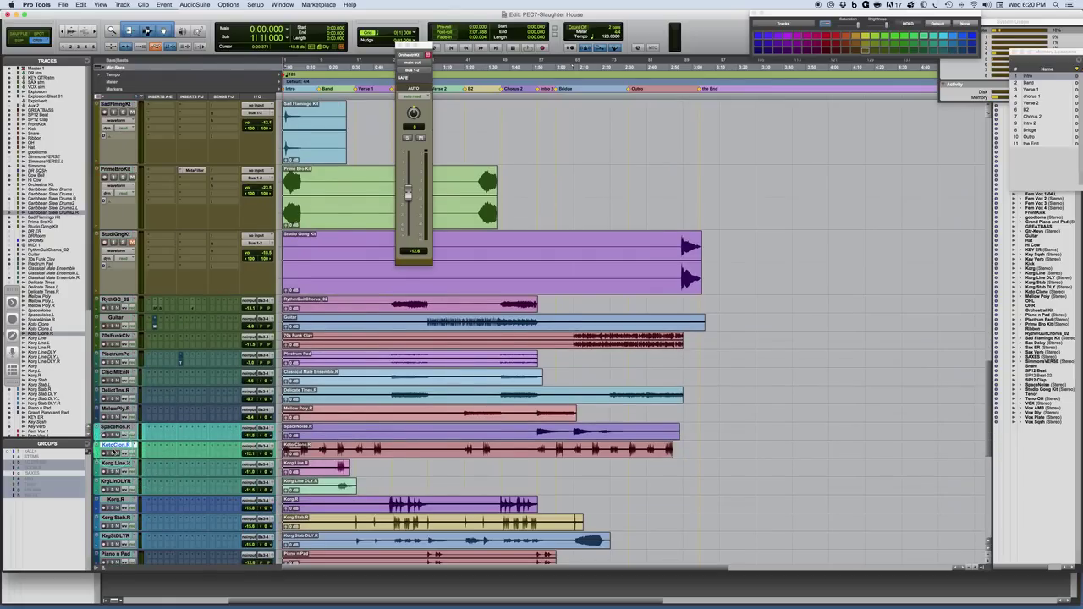
- Play the session from the start and move the Koto Clone.R channel between Caribbean Steel Drums.R and Caribbean Steel Drums2.R in the mixer
{"action": "key", "text": "super+equal"}
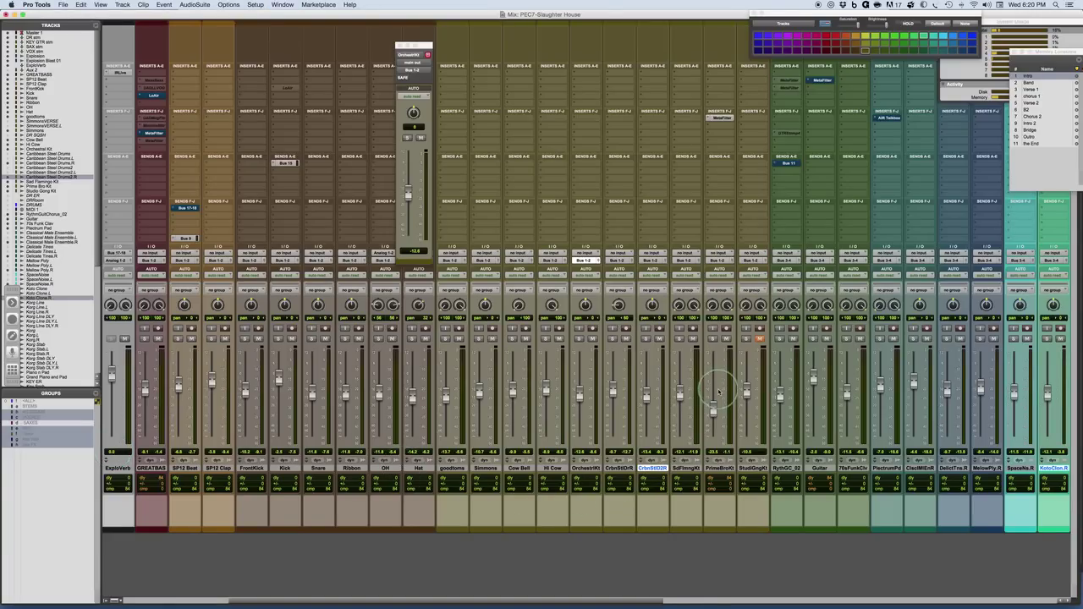
{"action": "scroll", "coordinate": [718, 391], "scroll_direction": "right", "scroll_amount": 1}
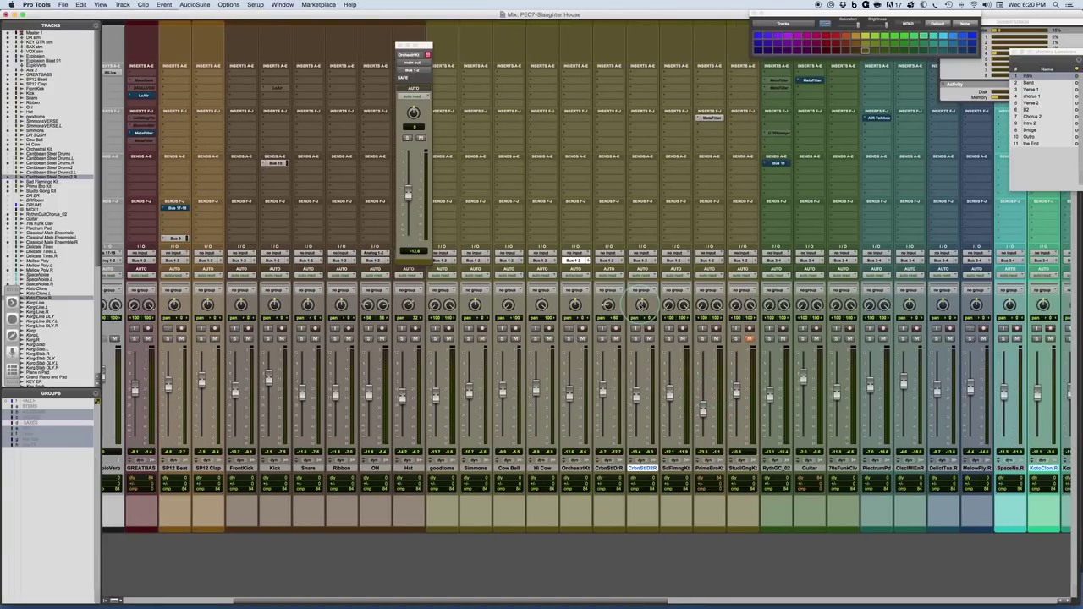
{"action": "key", "text": "space"}
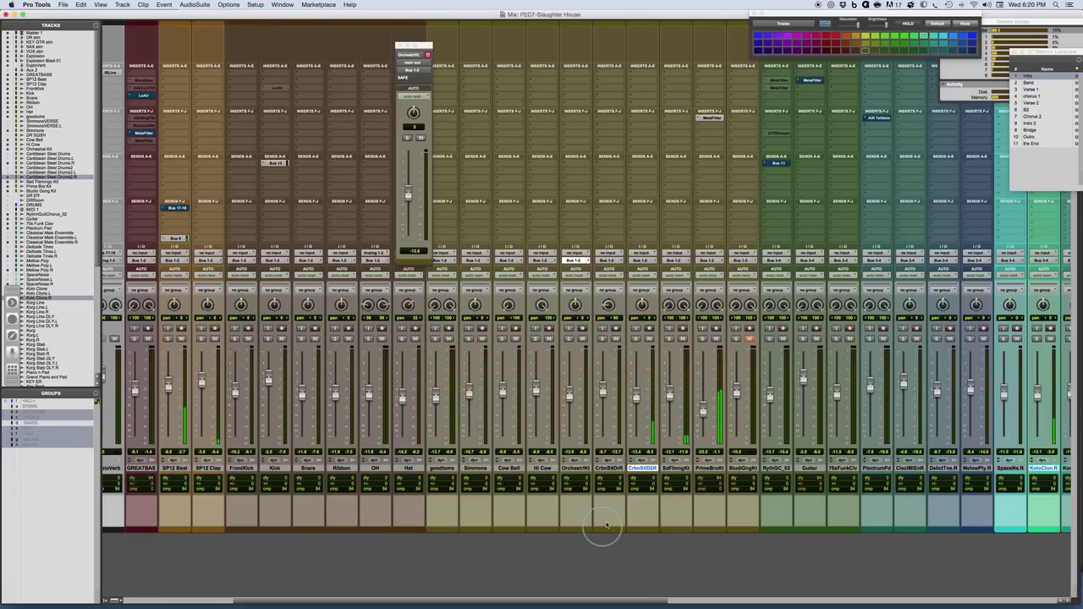
{"action": "scroll", "coordinate": [807, 472], "scroll_direction": "right", "scroll_amount": 3}
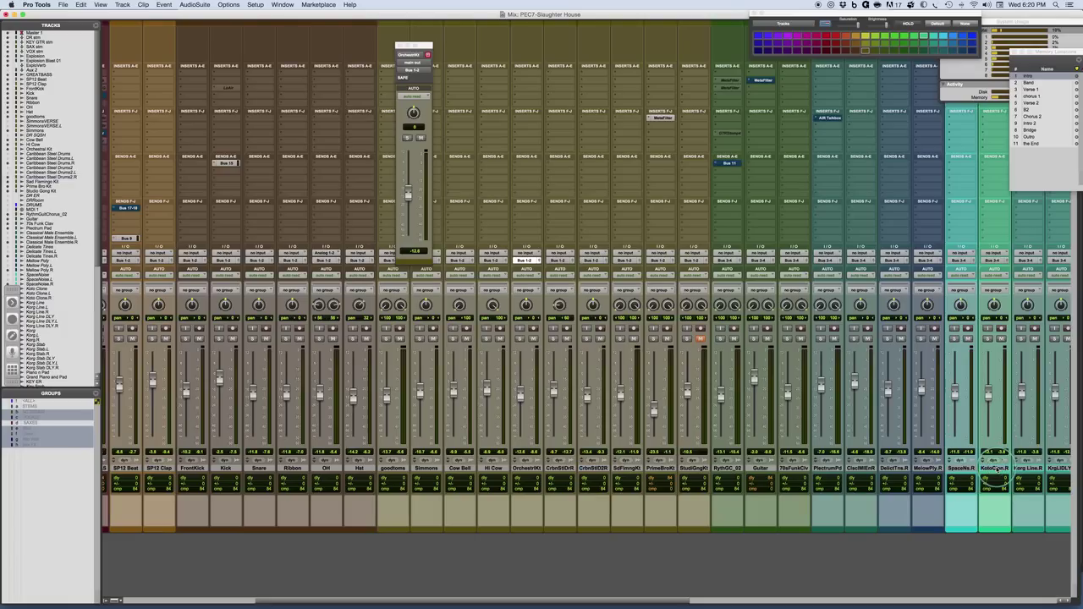
{"action": "left_click_drag", "start_coordinate": [997, 468], "coordinate": [594, 468]}
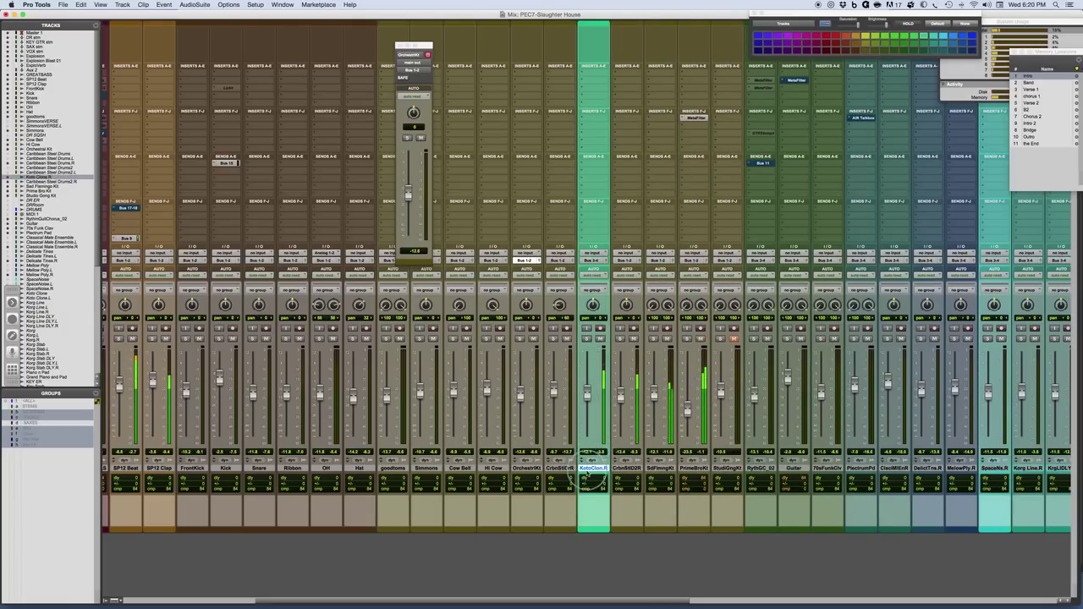
- Solo Koto Clone.R and both Caribbean Steel Drums tracks, panning Koto Clone.R to 60 and Caribbean Steel Drums2.R to 63
{"action": "left_click", "coordinate": [586, 338]}
{"action": "left_click", "coordinate": [621, 339]}
{"action": "left_click_drag", "start_coordinate": [592, 305], "coordinate": [628, 303]}
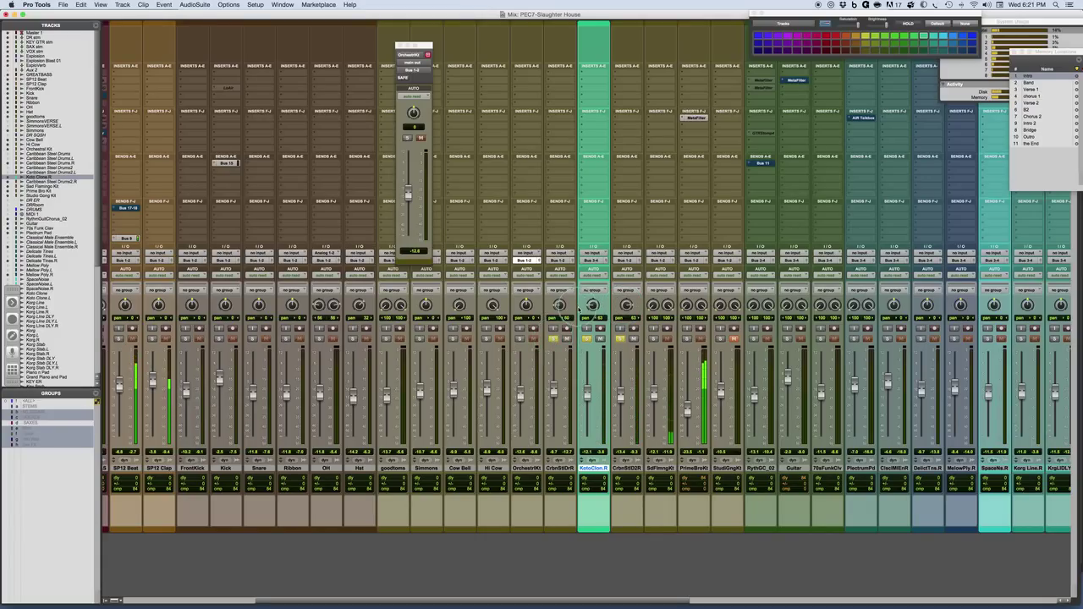
{"action": "left_click_drag", "start_coordinate": [592, 305], "coordinate": [591, 307]}
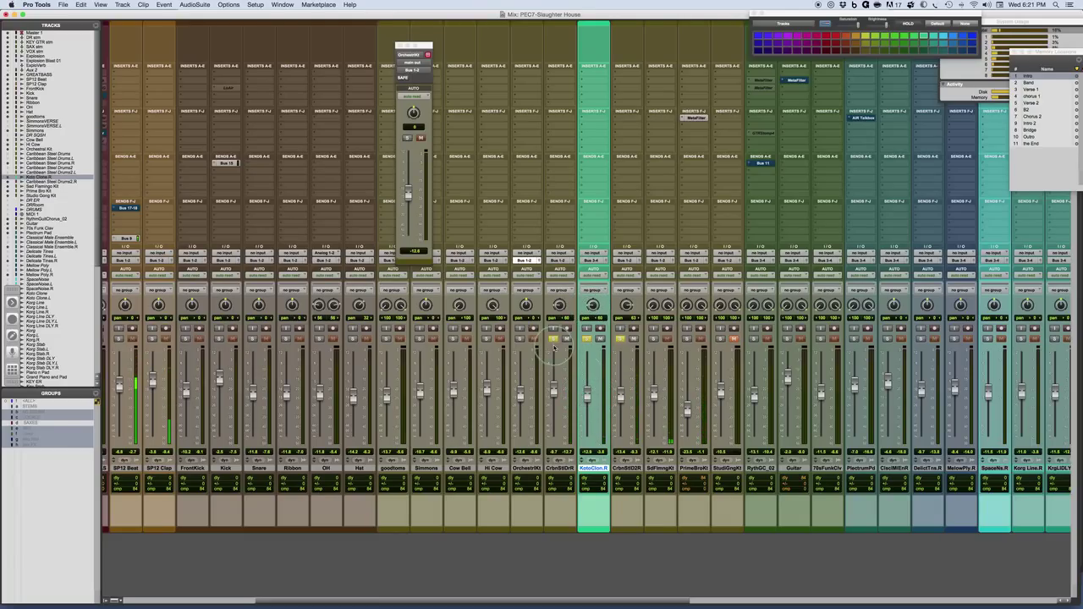
- Take Caribbean Steel Drums.R, Koto Clone.R and Caribbean Steel Drums2.R out of solo to hear them with the rest of the drums
{"action": "left_click", "coordinate": [554, 339]}
{"action": "left_click", "coordinate": [586, 338]}
{"action": "left_click", "coordinate": [620, 338]}
{"action": "left_click", "coordinate": [621, 338]}
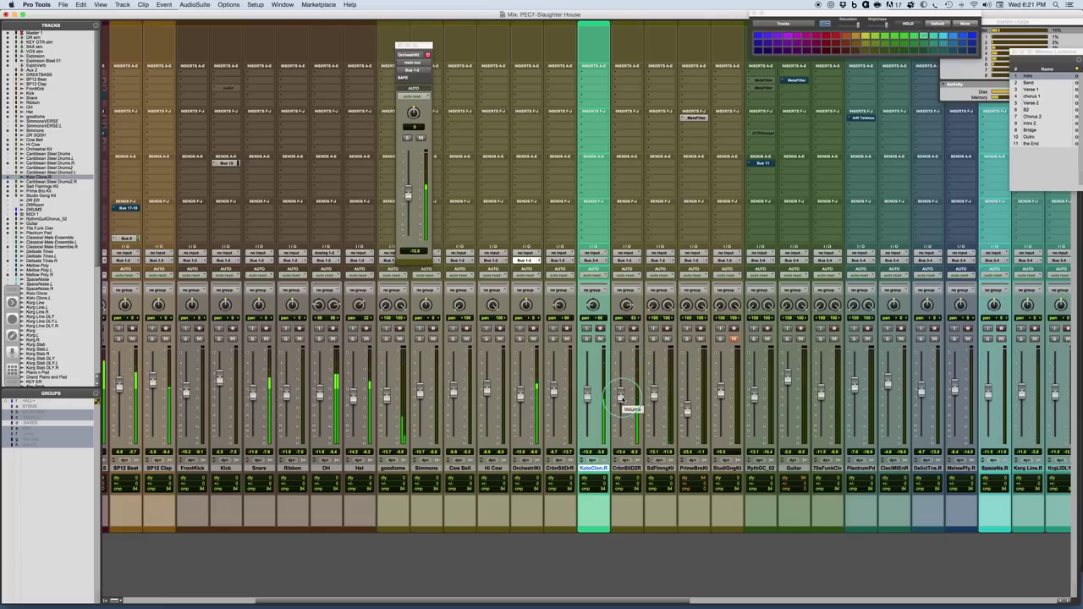
- Stop playback, solo the Korg Line.R and Korg Line DLY.R tracks, and return to the mixer
{"action": "scroll", "coordinate": [699, 395], "scroll_direction": "right", "scroll_amount": 5}
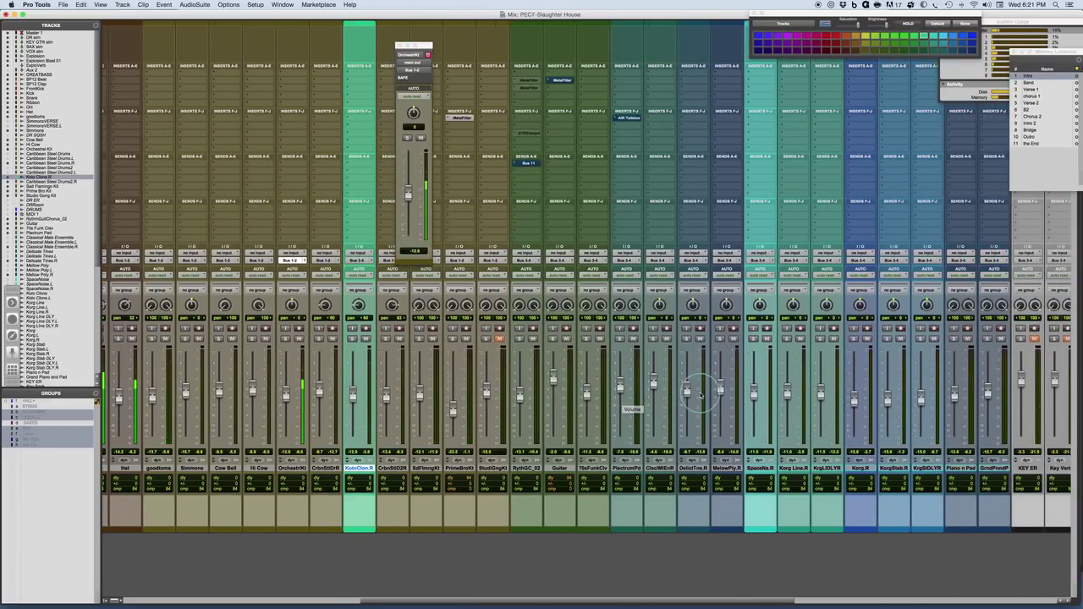
{"action": "key", "text": "super+equal"}
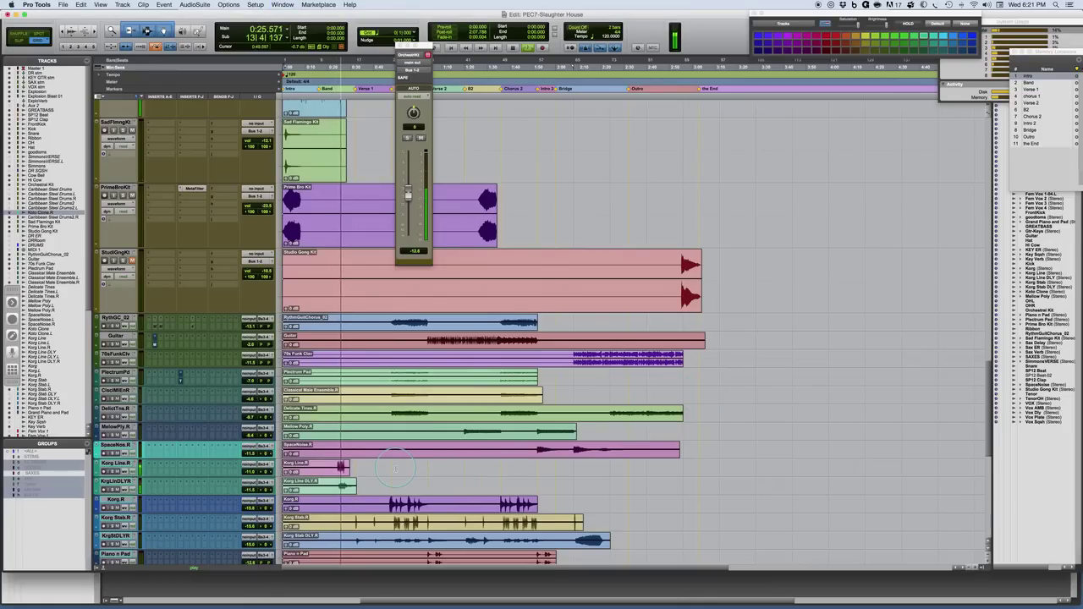
{"action": "key", "text": "space"}
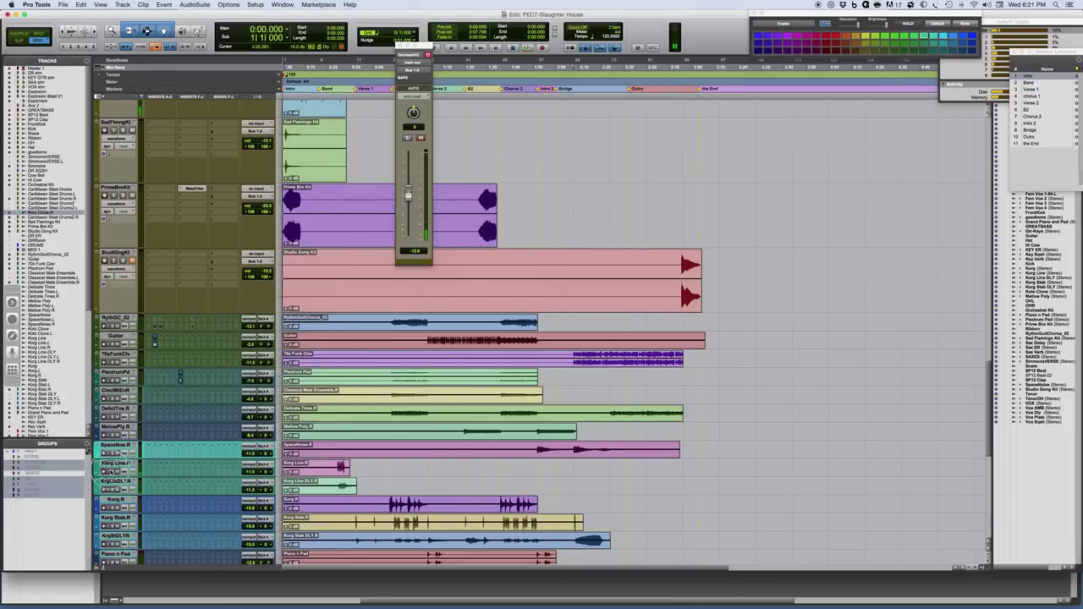
{"action": "left_click", "coordinate": [170, 485]}
{"action": "key", "text": "super+equal"}
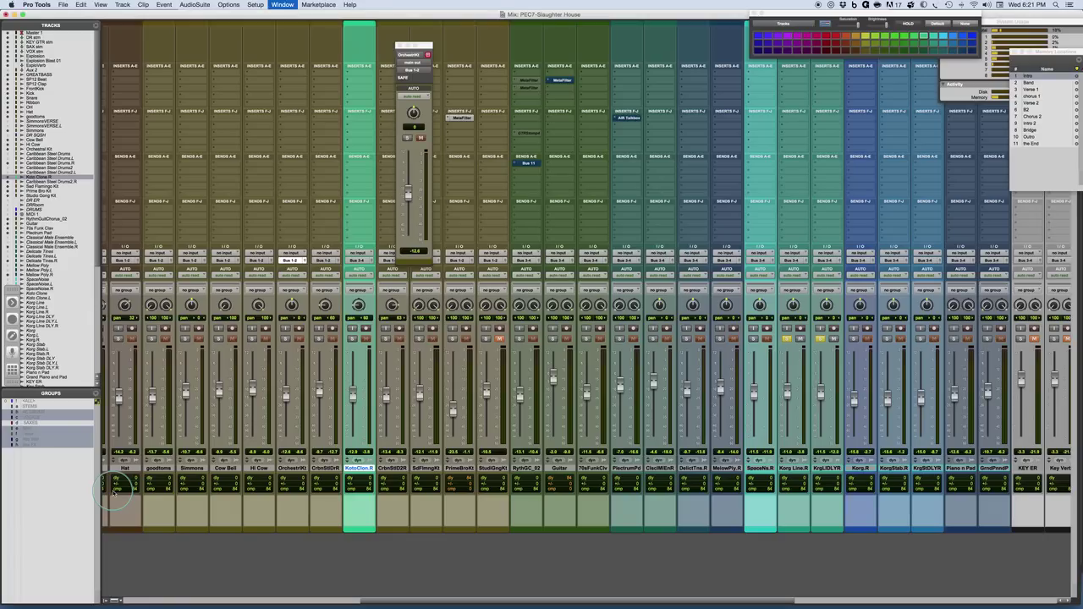
- Pan Korg Line.R almost fully to one side and Korg Line DLY.R to 100
{"action": "left_click", "coordinate": [789, 312]}
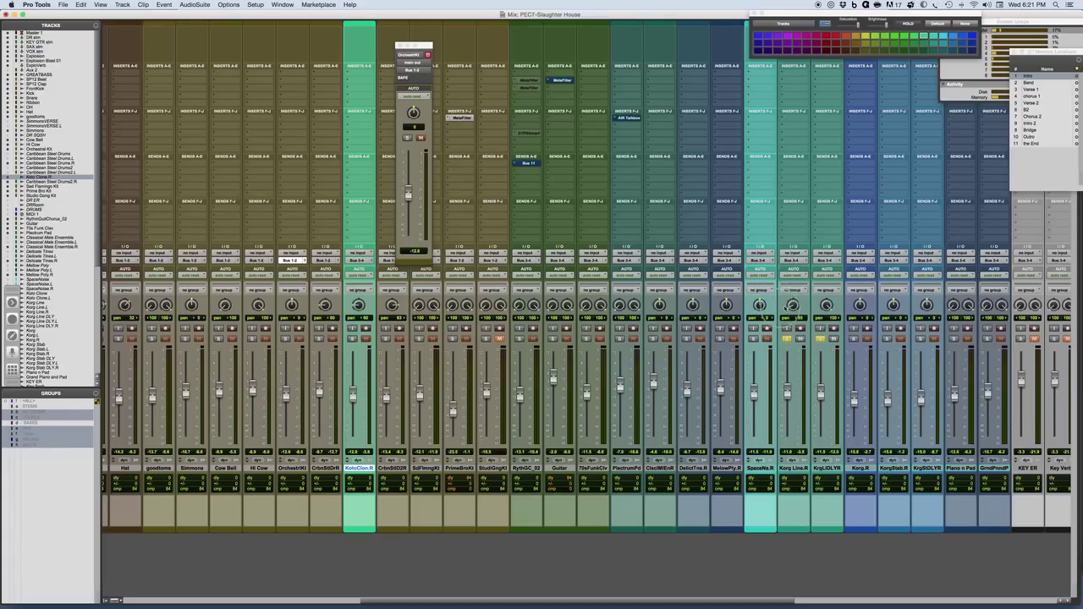
{"action": "left_click_drag", "start_coordinate": [793, 306], "coordinate": [798, 319]}
{"action": "left_click", "coordinate": [787, 339]}
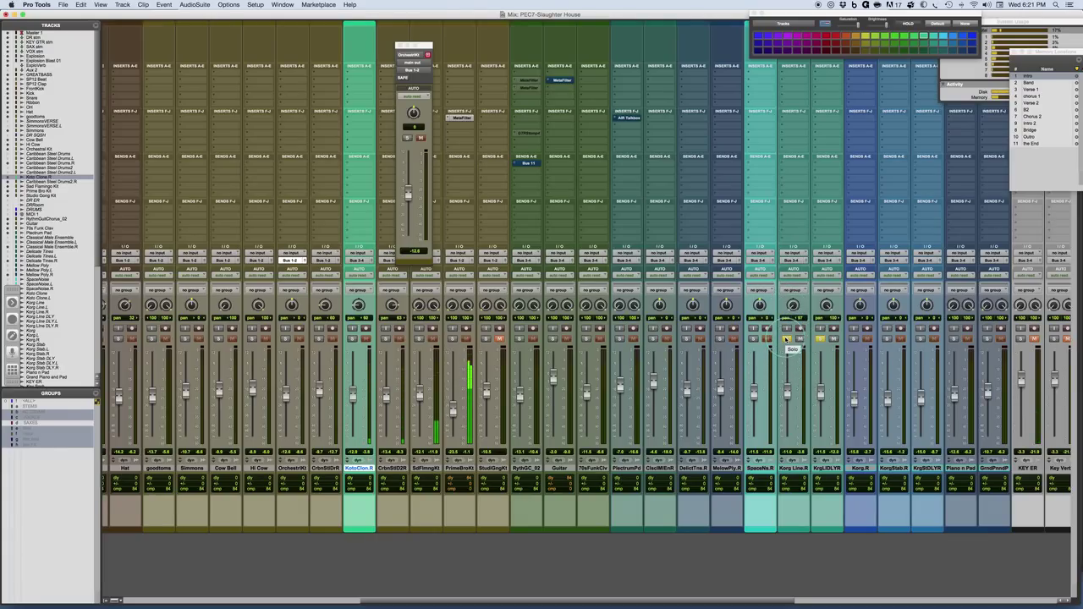
- Play the soloed Korg Line parts from 0:24.000 in the arrangement
{"action": "key", "text": "super+equal"}
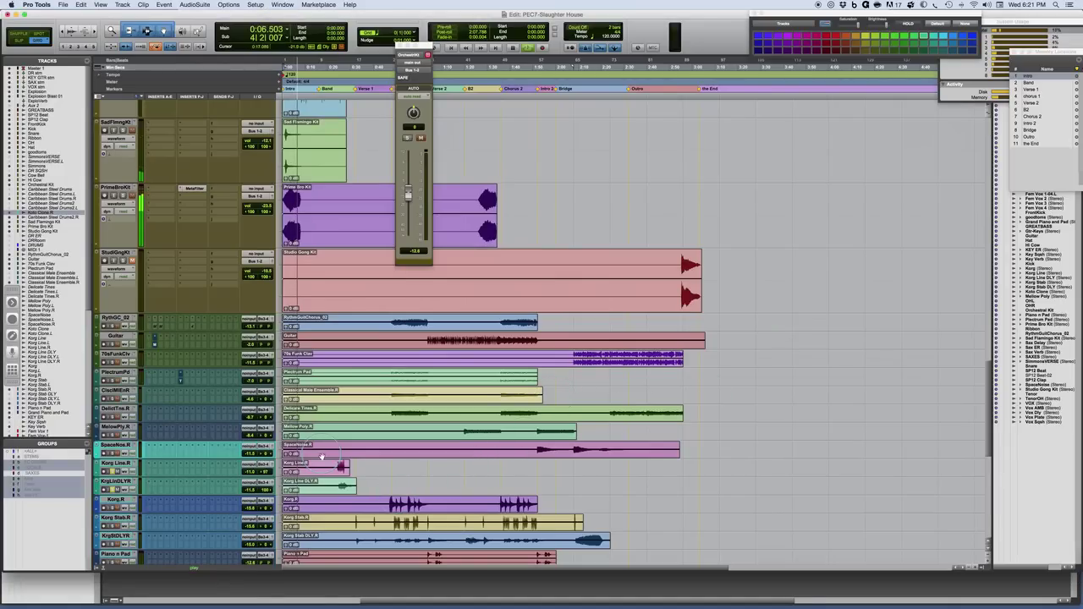
{"action": "left_click", "coordinate": [336, 464]}
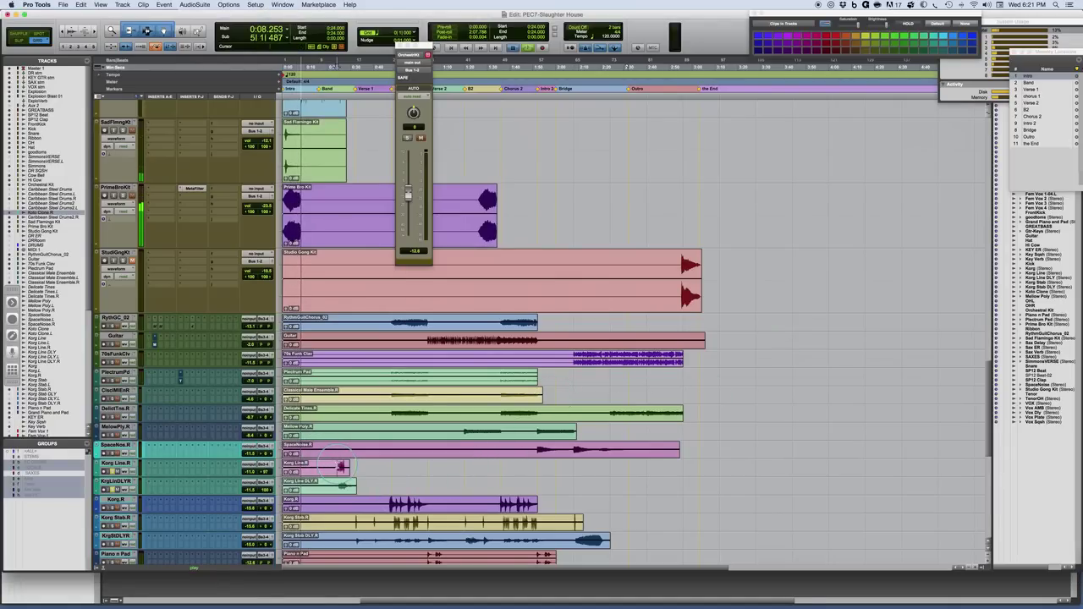
{"action": "key", "text": "space"}
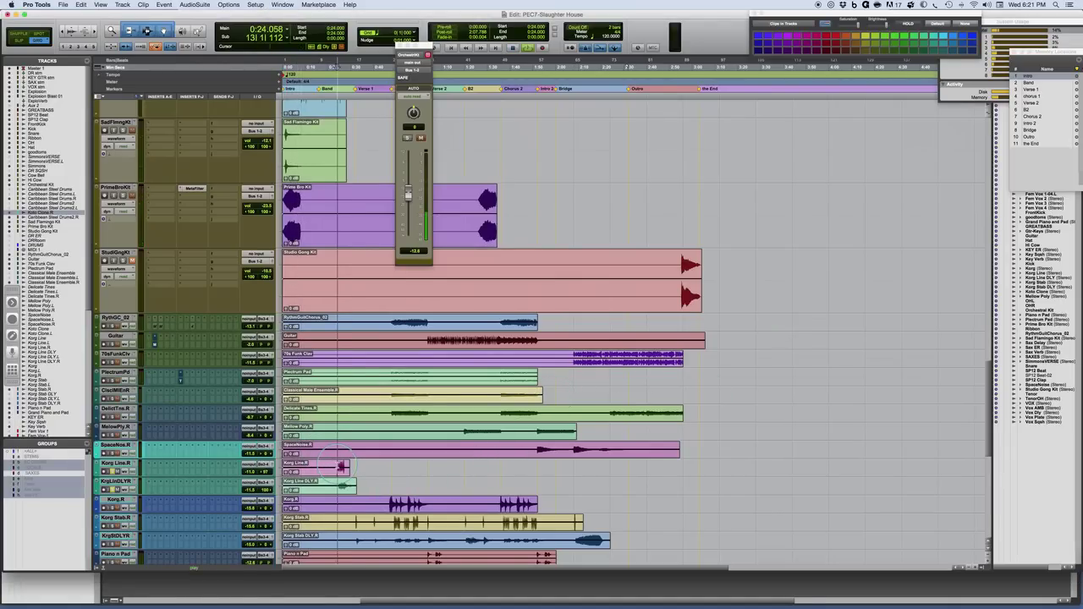
{"action": "key", "text": "space"}
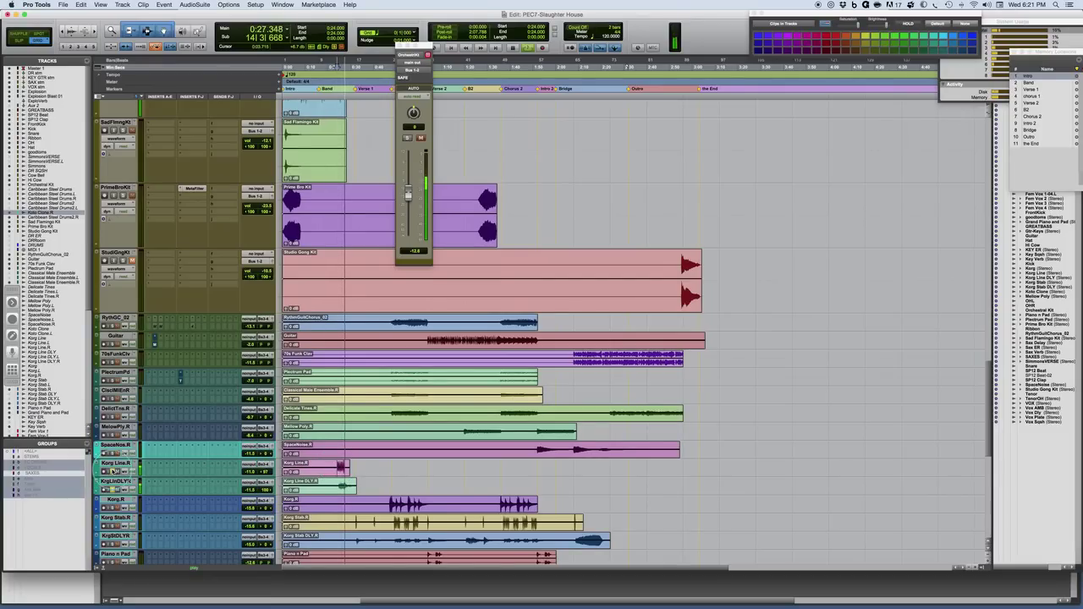
- Lower the Korg Line.R fader slightly and clear the Korg Line solos to check its level against the full mix
{"action": "key", "text": "super+equal"}
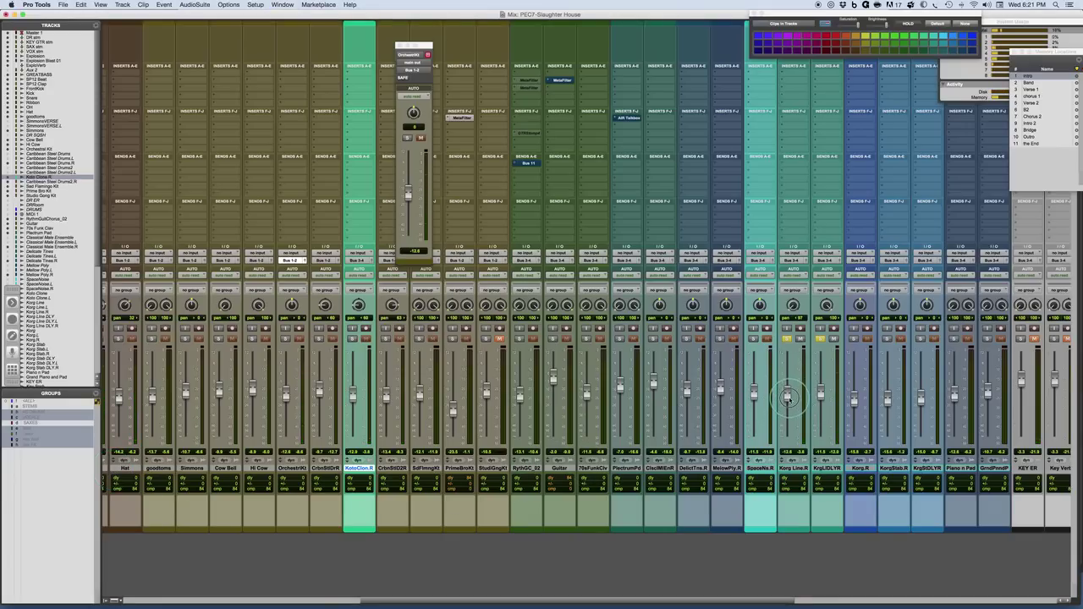
{"action": "left_click_drag", "start_coordinate": [788, 398], "coordinate": [788, 401]}
{"action": "left_click", "coordinate": [787, 338]}
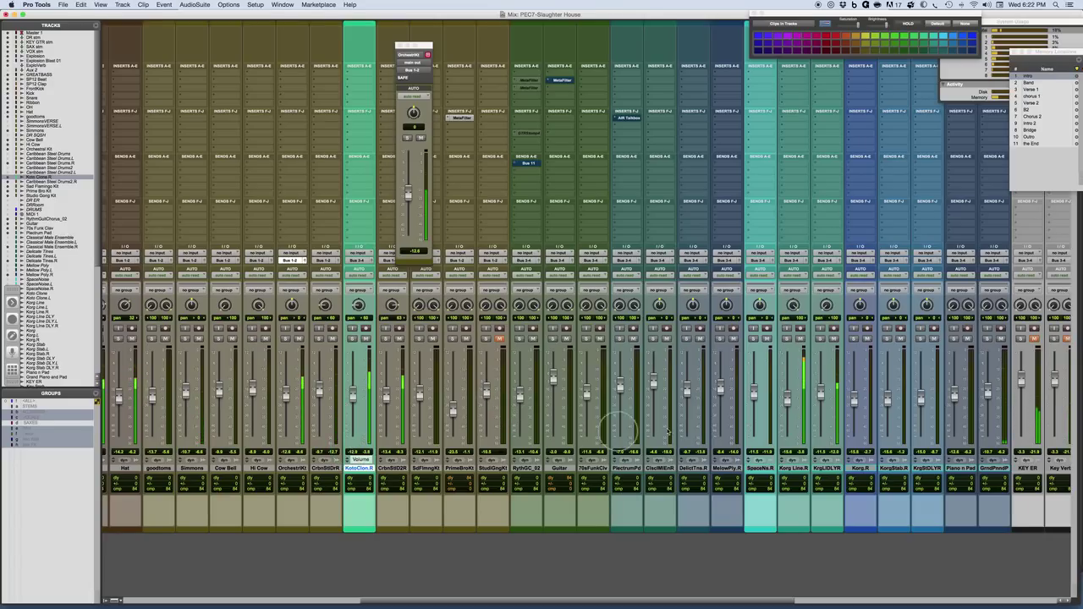
{"action": "left_click", "coordinate": [788, 405]}
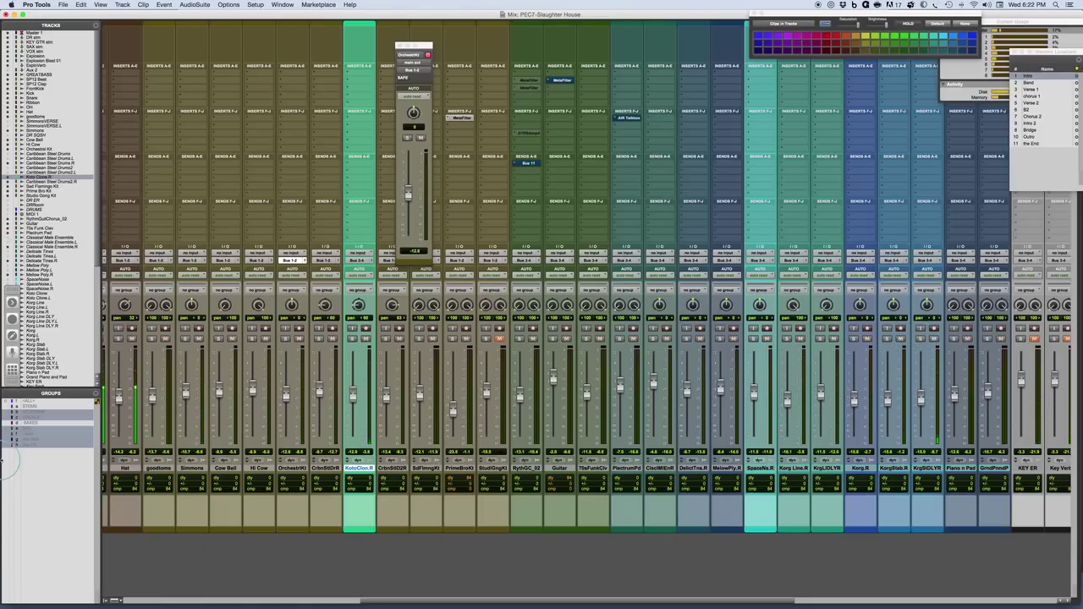
- Stop playback and bring the Korg, piano and vocal tracks into view in the arrangement
{"action": "key", "text": "super+equal"}
{"action": "left_click", "coordinate": [193, 542]}
{"action": "key", "text": "space"}
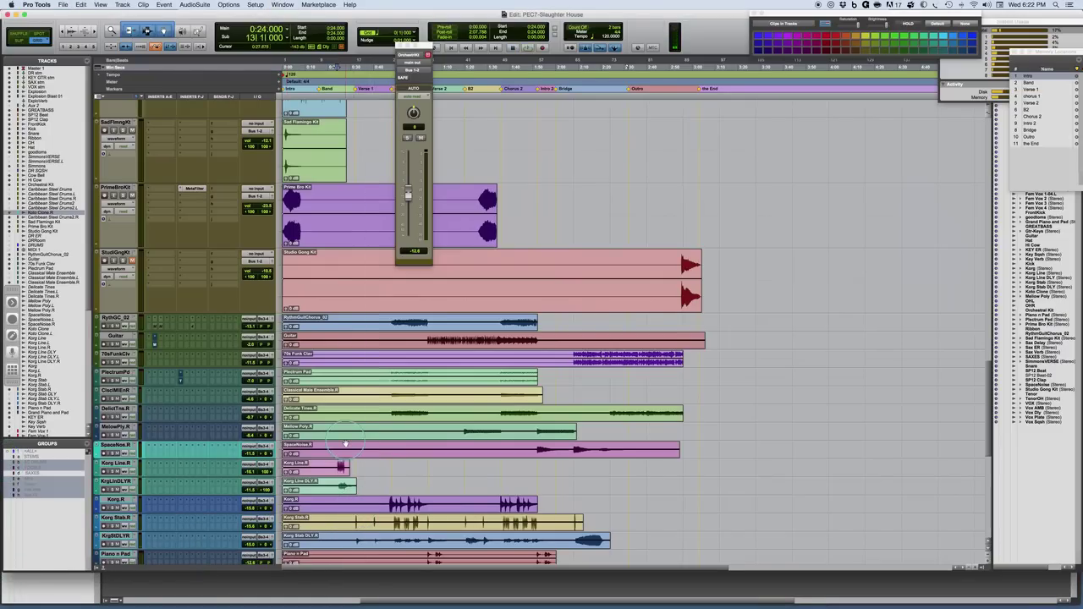
{"action": "scroll", "coordinate": [346, 442], "scroll_direction": "down", "scroll_amount": 5}
{"action": "scroll", "coordinate": [345, 442], "scroll_direction": "down", "scroll_amount": 6}
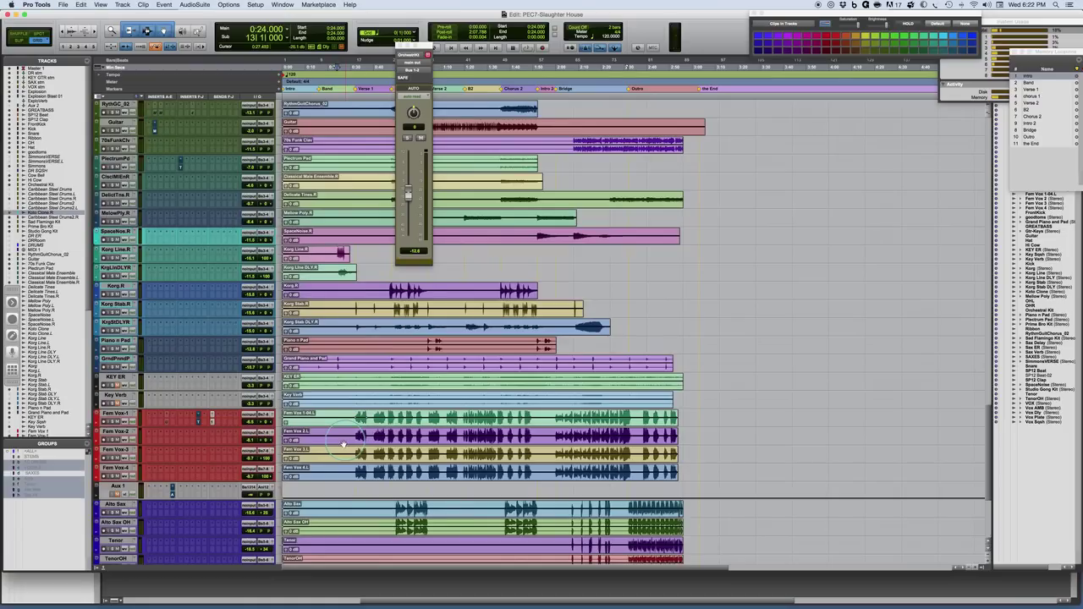
- Increase the track heights around the keyboard parts and play the session from 0:14.500
{"action": "key", "text": "Return"}
{"action": "left_click", "coordinate": [279, 350]}
{"action": "left_click", "coordinate": [290, 364]}
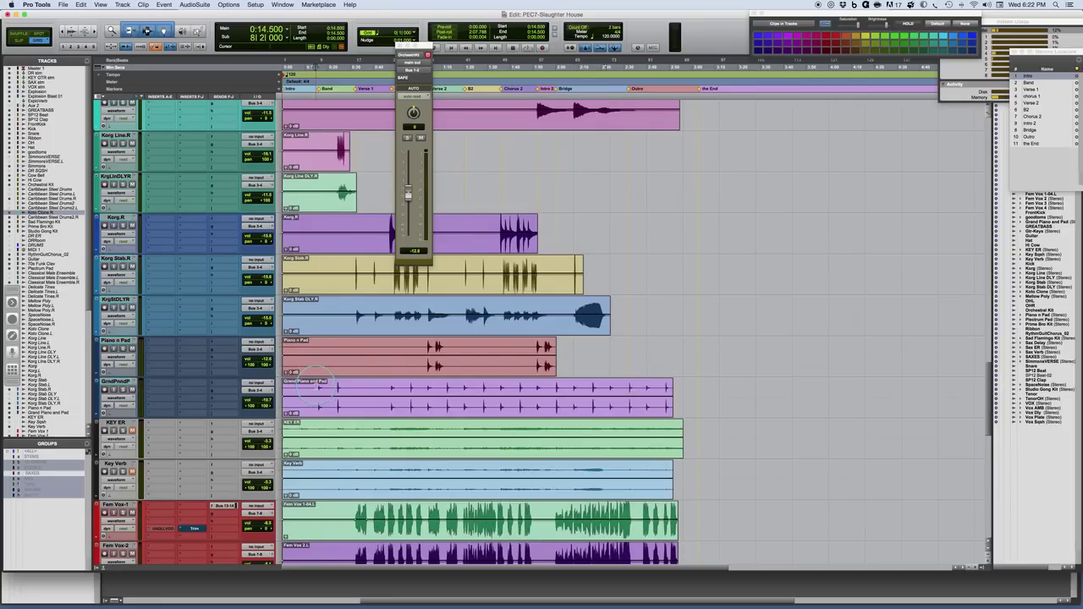
{"action": "key", "text": "space"}
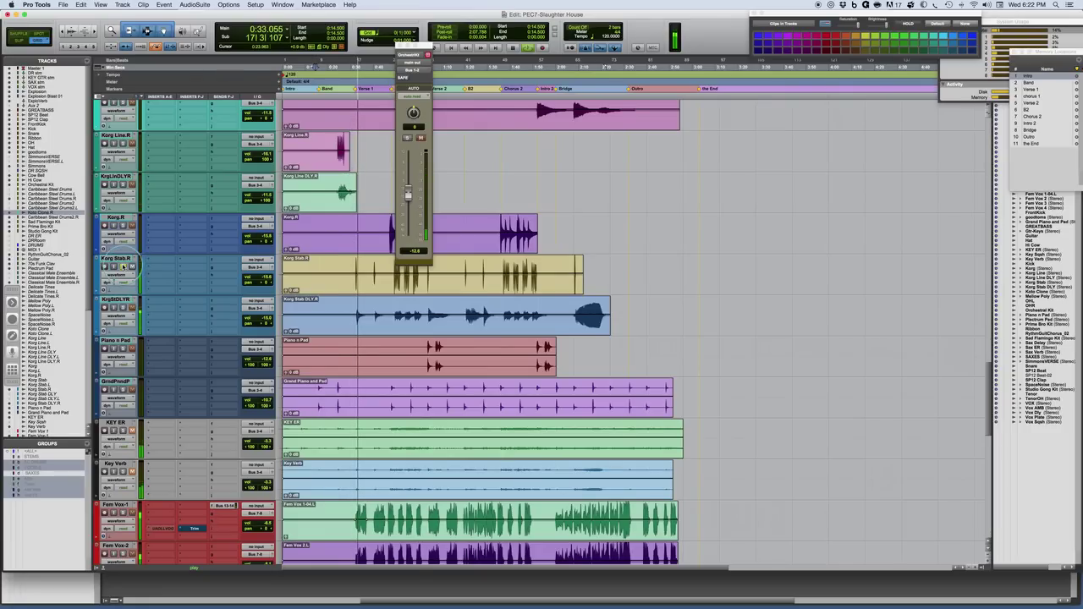
- Solo Korg Stab.R and its delay track, pan both away from centre in the mixer, and clear their solos
{"action": "left_click", "coordinate": [123, 266]}
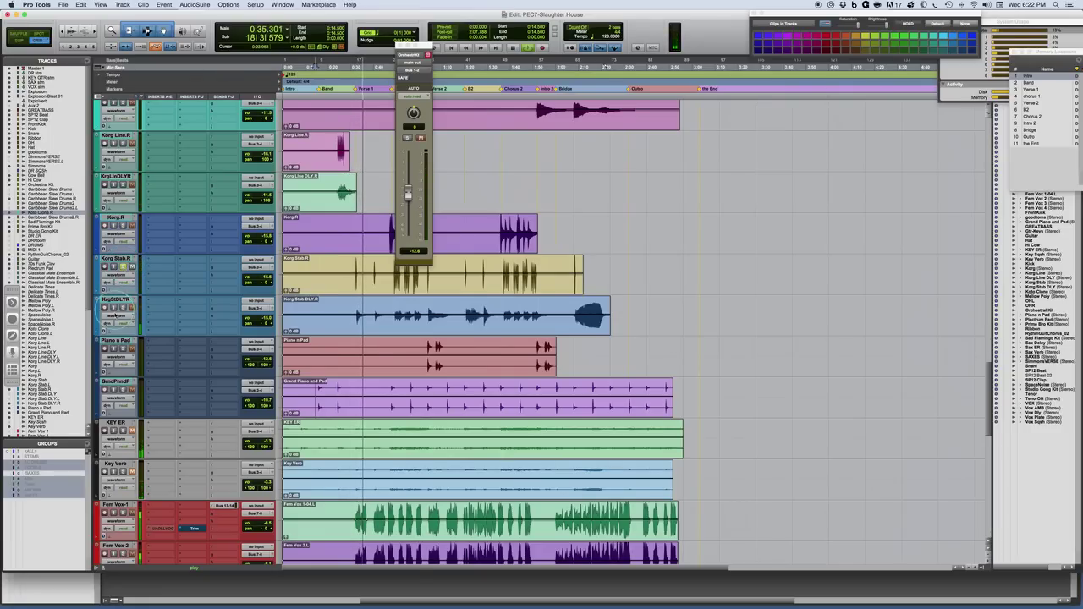
{"action": "left_click", "coordinate": [123, 308]}
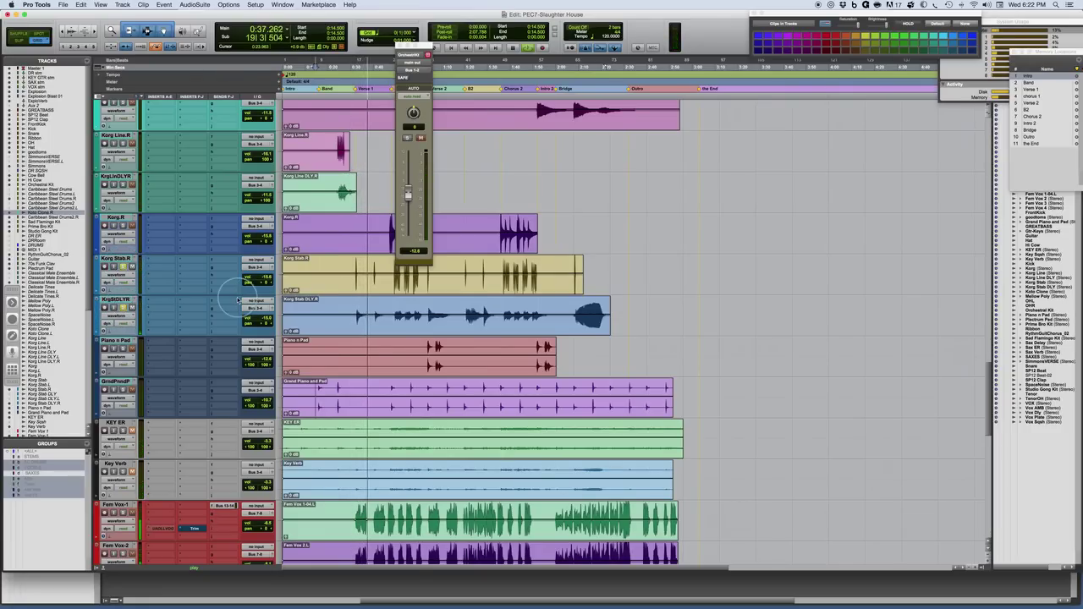
{"action": "key", "text": "super+equal"}
{"action": "scroll", "coordinate": [846, 313], "scroll_direction": "right", "scroll_amount": 2}
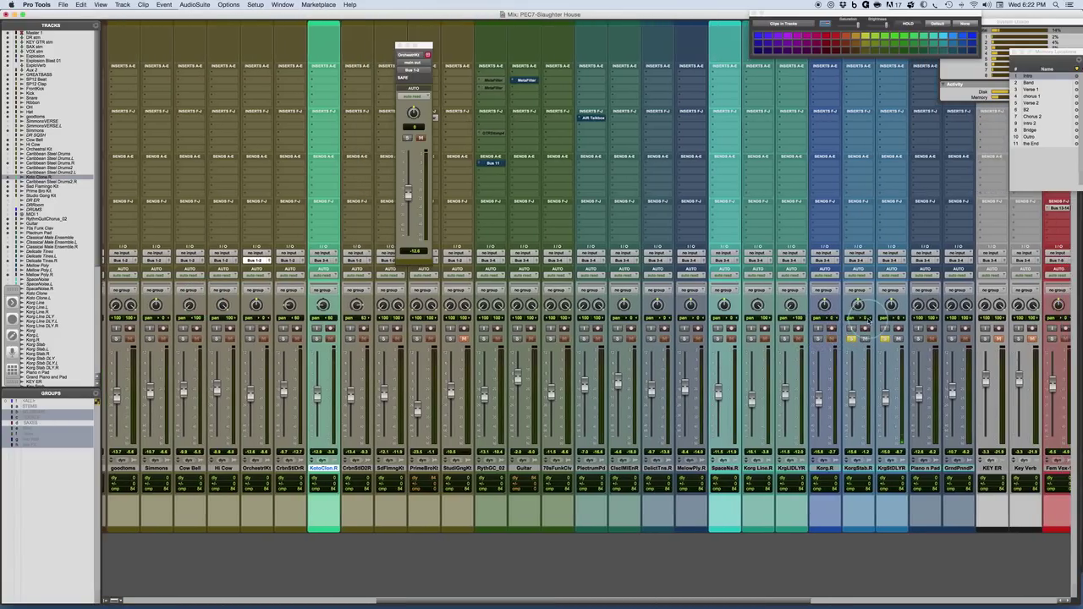
{"action": "left_click_drag", "start_coordinate": [858, 305], "coordinate": [889, 319]}
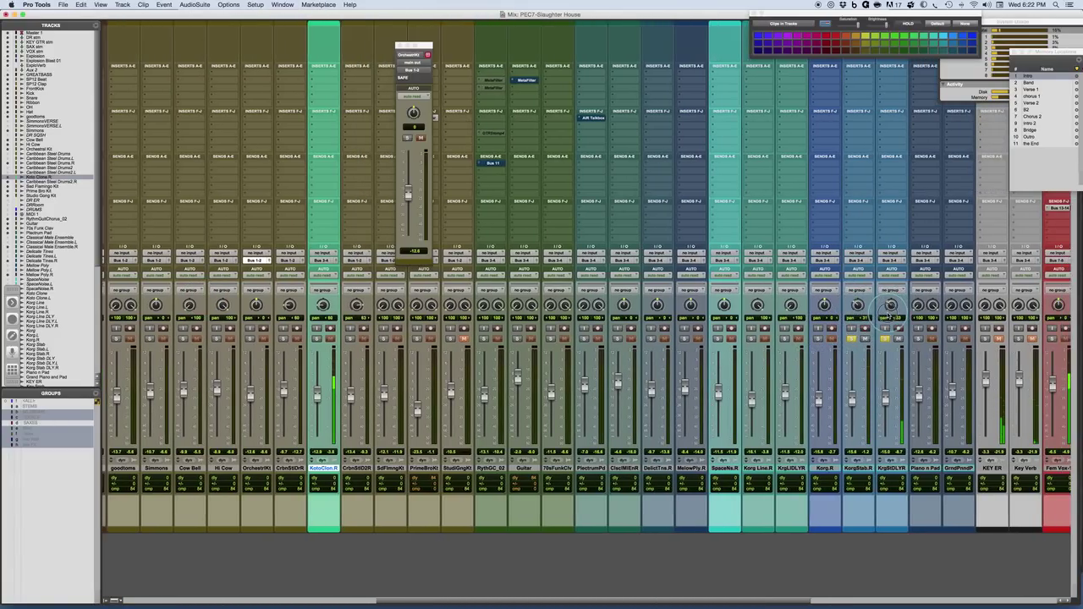
{"action": "left_click", "coordinate": [851, 339]}
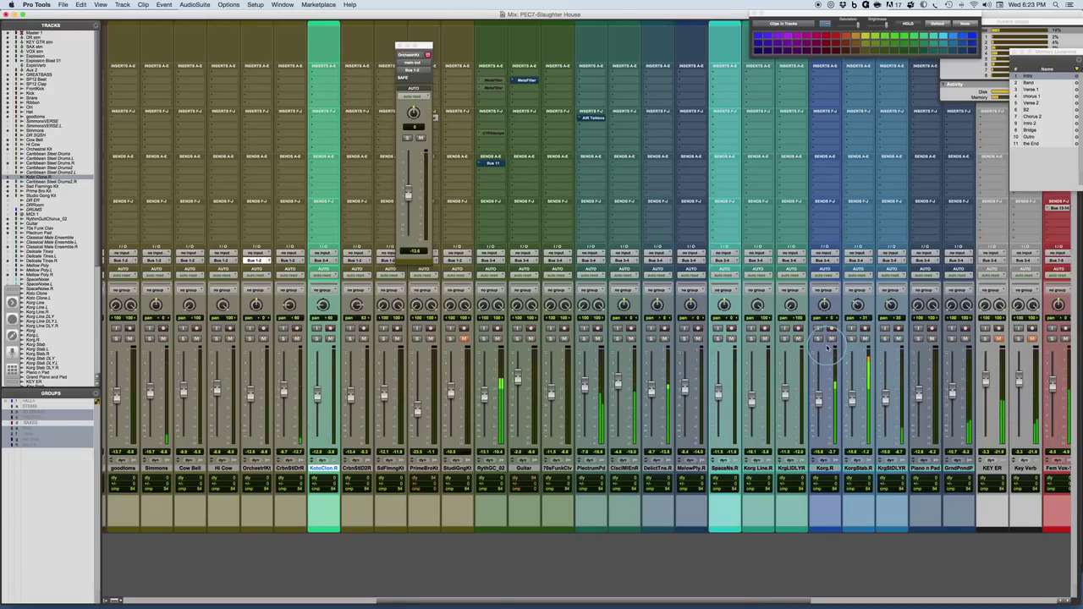
- Solo the Plectrum Pad, Classical Male Ensemble.R and Delicate Tones.R channels together in the mixer
{"action": "scroll", "coordinate": [823, 347], "scroll_direction": "right", "scroll_amount": 2}
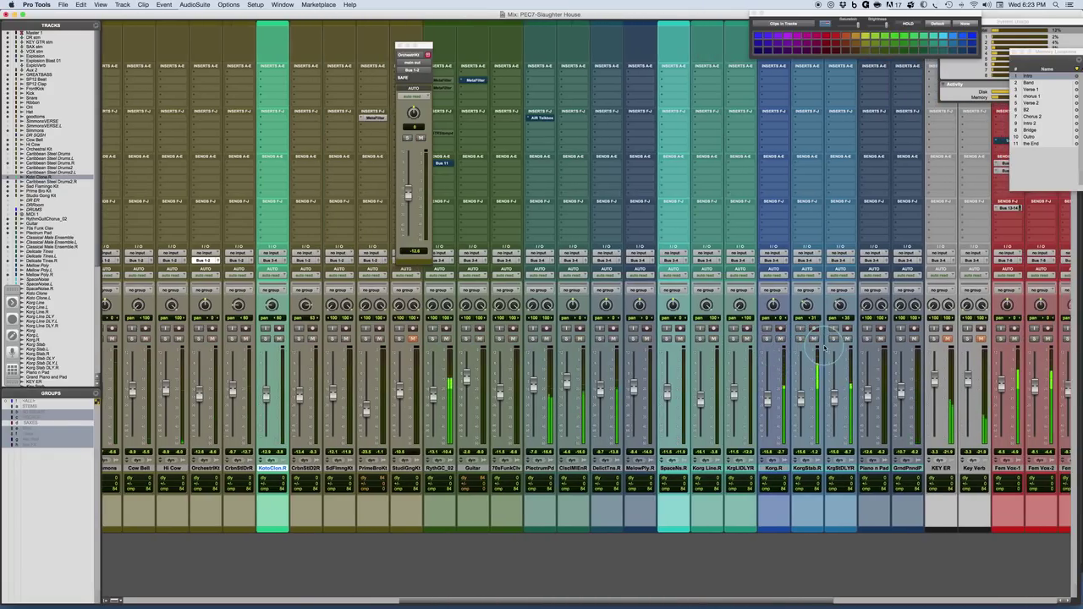
{"action": "left_click", "coordinate": [531, 339]}
{"action": "left_click", "coordinate": [532, 340]}
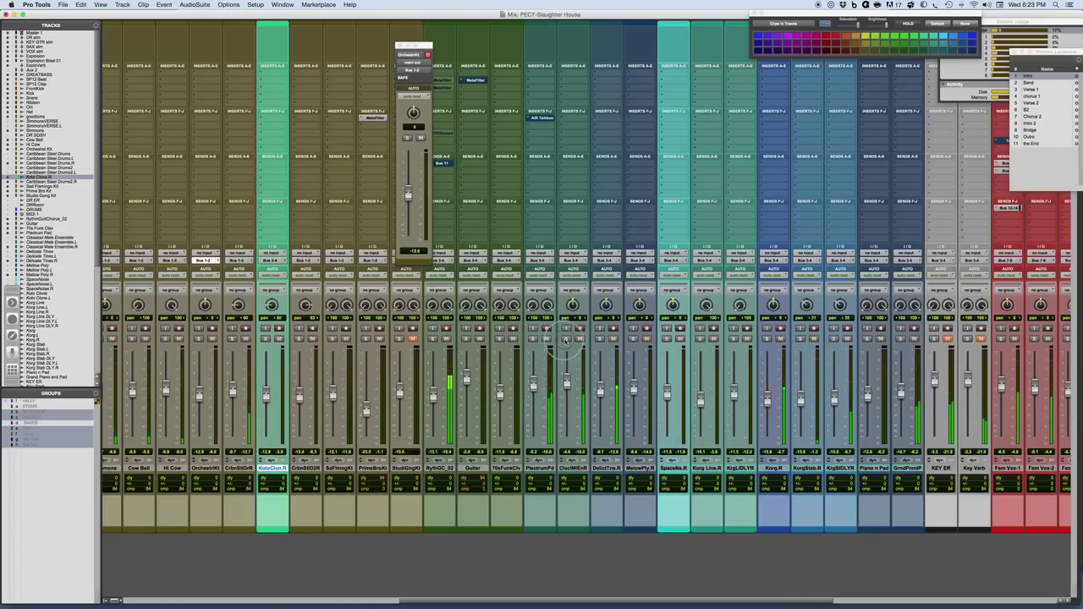
{"action": "left_click", "coordinate": [566, 339]}
{"action": "left_click", "coordinate": [599, 340]}
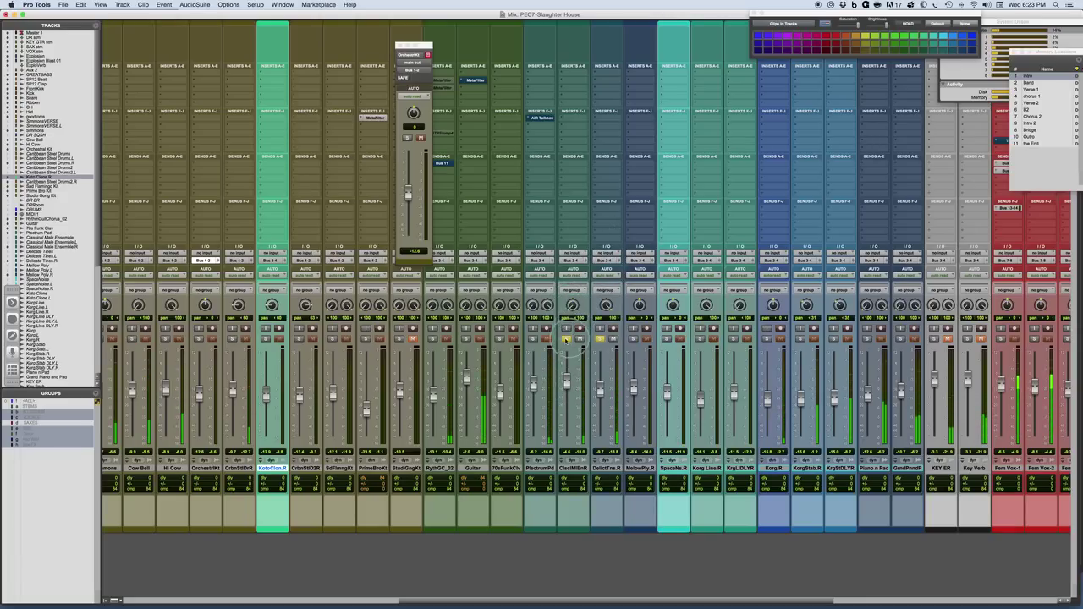
{"action": "left_click", "coordinate": [534, 339]}
- Play the soloed pad and ensemble parts in the arrangement from 0:31.500, and again from 0:45.500
{"action": "key", "text": "super+equal"}
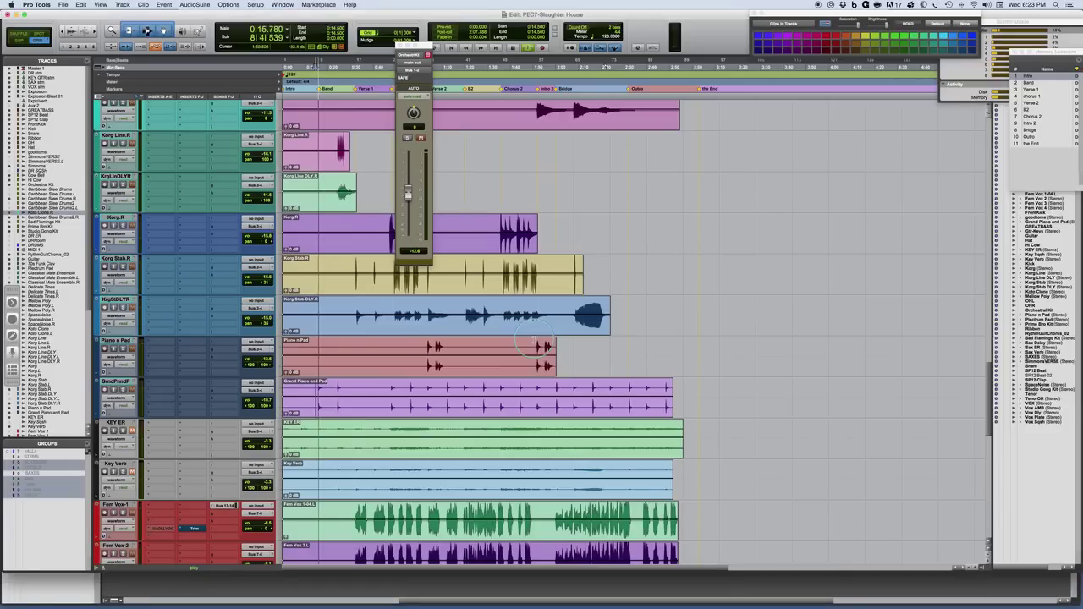
{"action": "key", "text": "space"}
{"action": "key", "text": "space"}
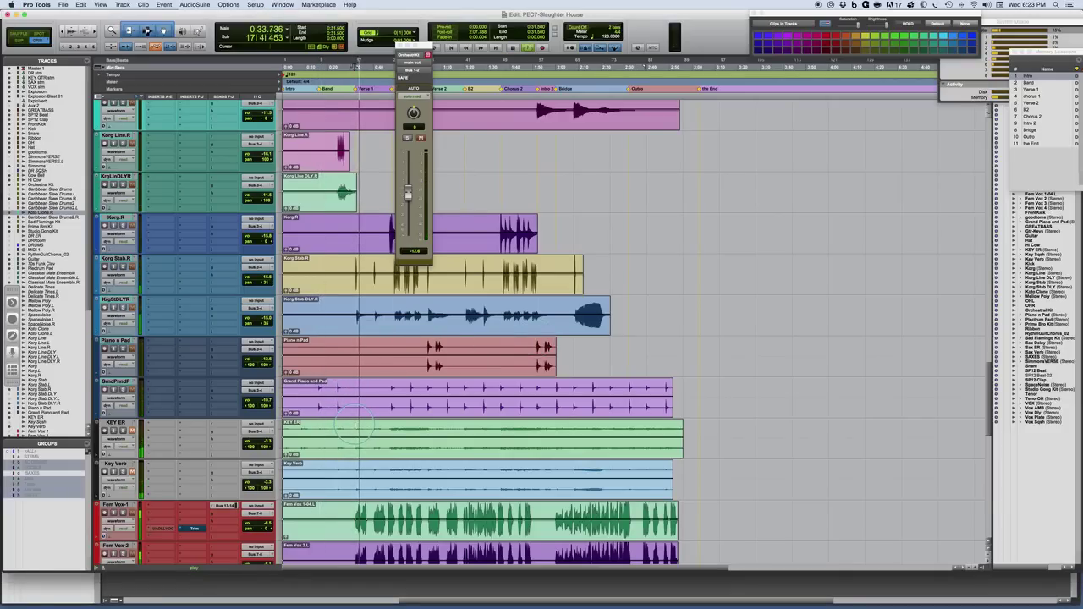
{"action": "left_click", "coordinate": [386, 389]}
{"action": "key", "text": "space"}
{"action": "key", "text": "space"}
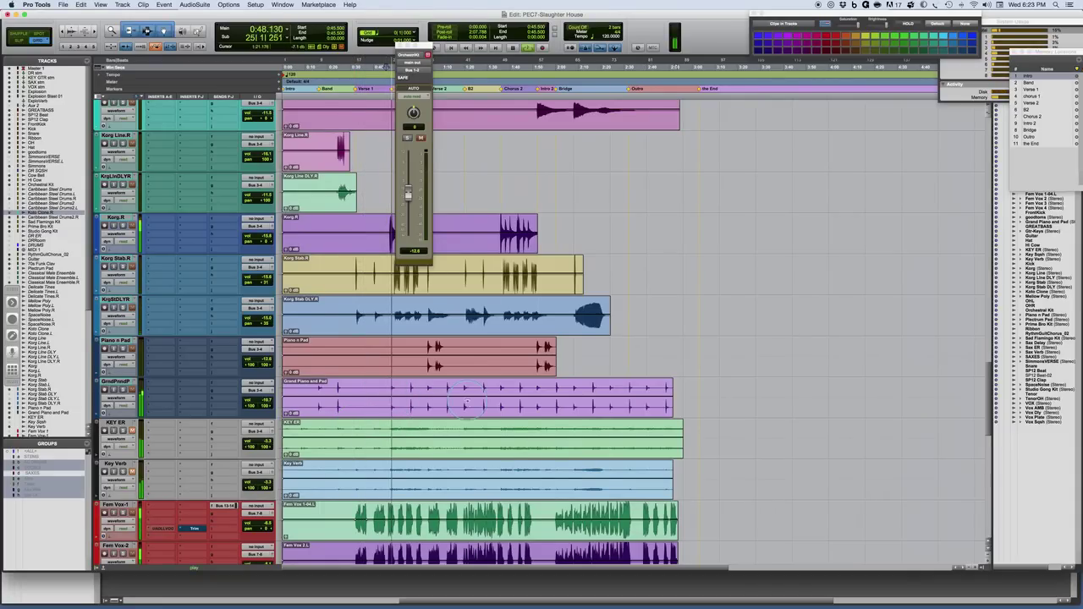
- Adjust the Classical Male Ensemble.R pan in the mixer and clear all solos to hear it in the full mix
{"action": "key", "text": "super+equal"}
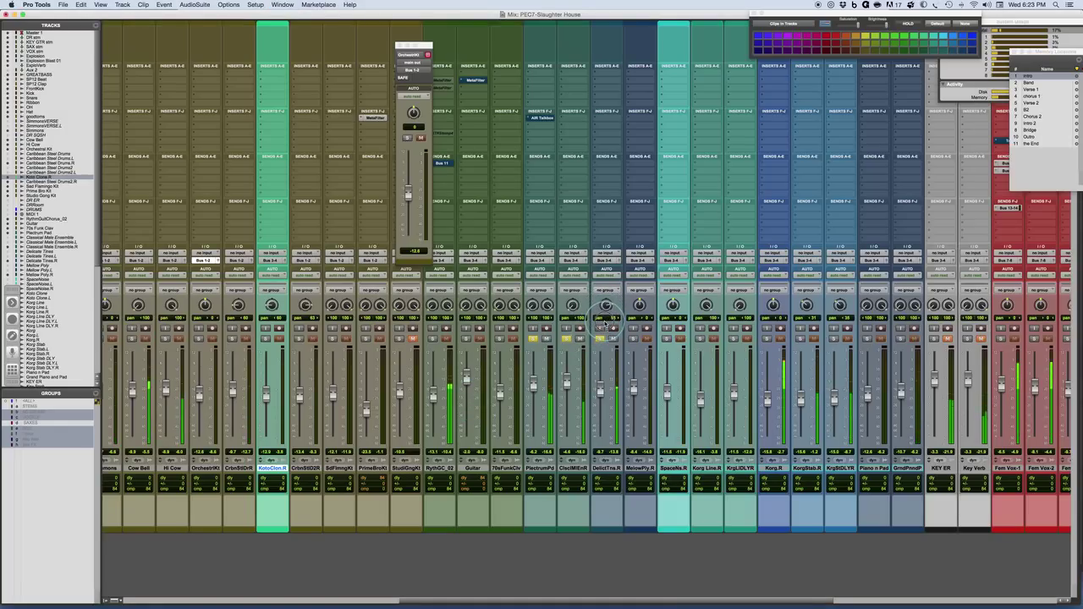
{"action": "left_click_drag", "start_coordinate": [572, 308], "coordinate": [571, 297]}
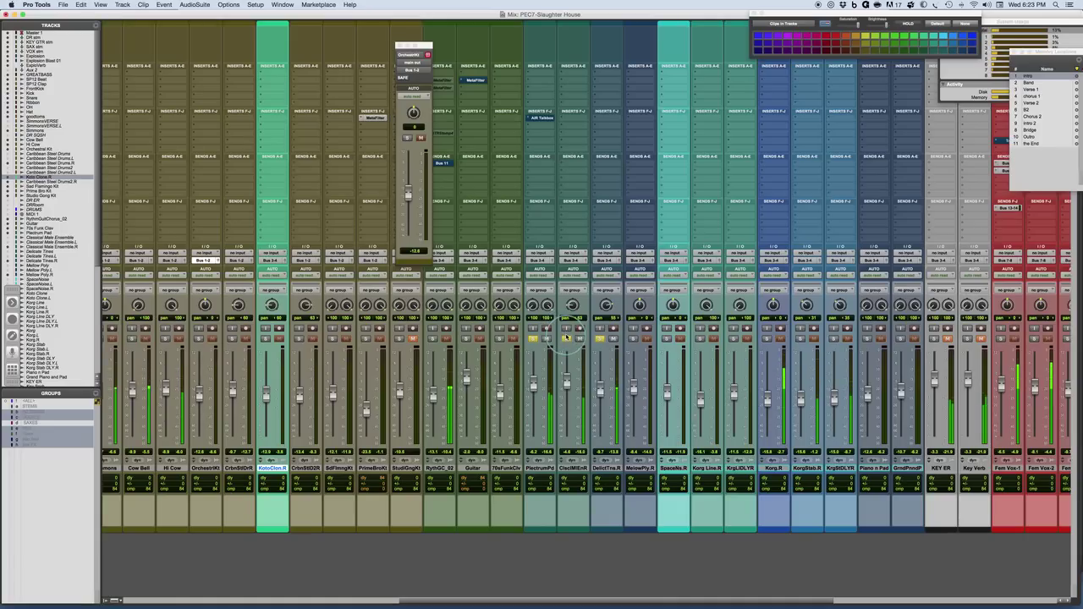
{"action": "left_click", "coordinate": [566, 339]}
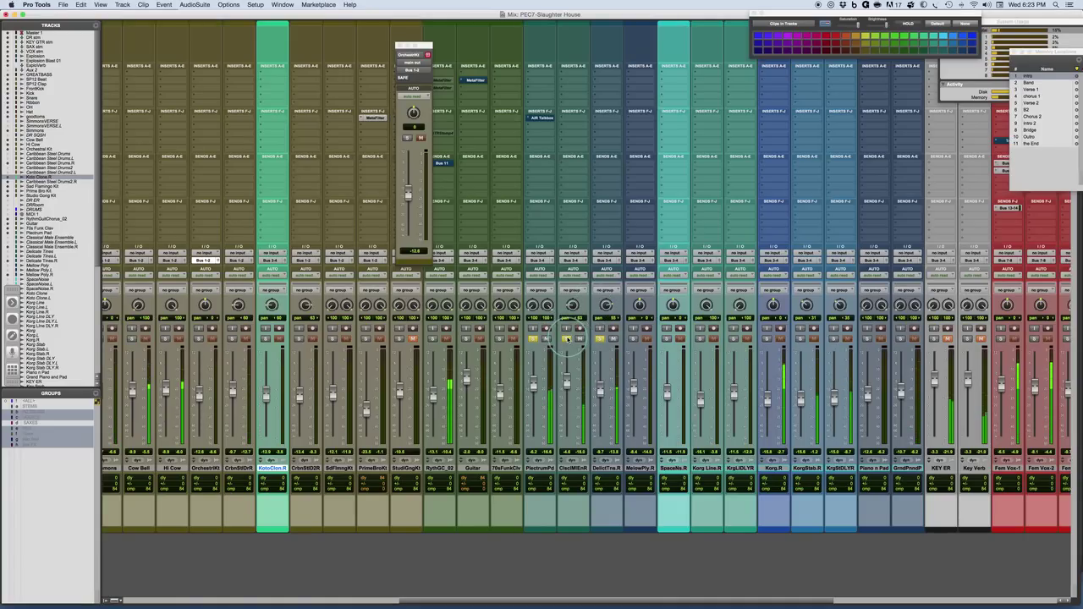
{"action": "left_click", "coordinate": [568, 339], "text": "alt"}
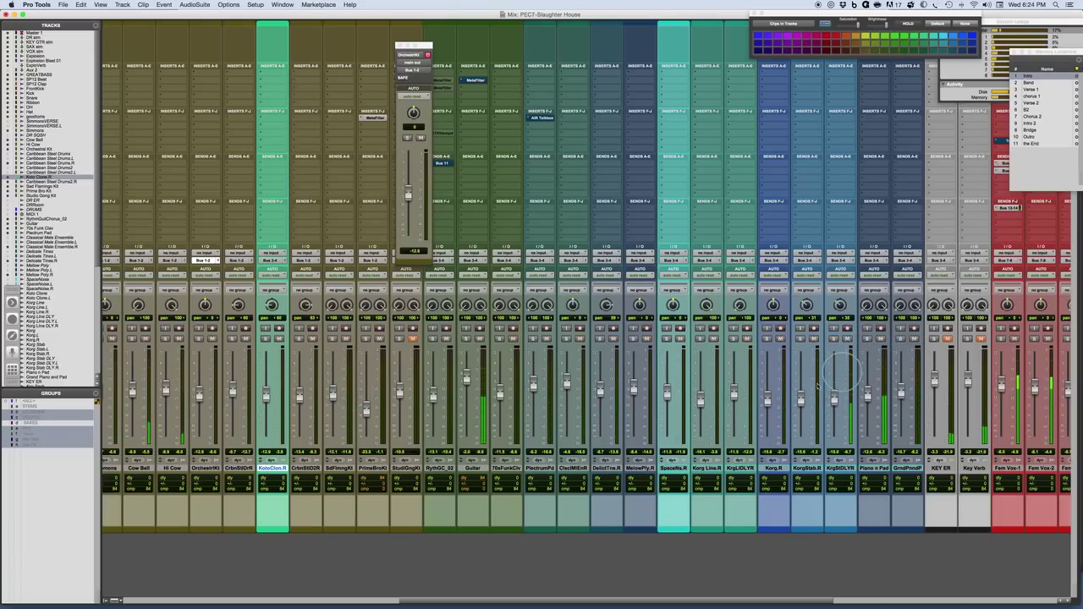
- Lower the Guitar fader to -10.5 dB with the help of solo, and set both of its pans to 48 together
{"action": "left_click", "coordinate": [467, 338]}
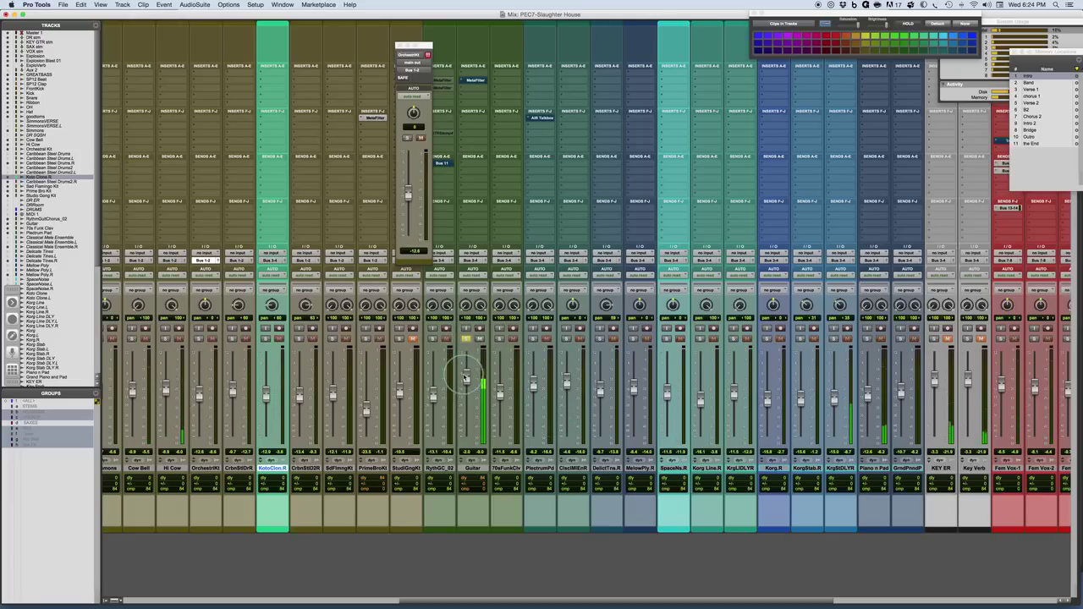
{"action": "left_click_drag", "start_coordinate": [467, 383], "coordinate": [466, 392]}
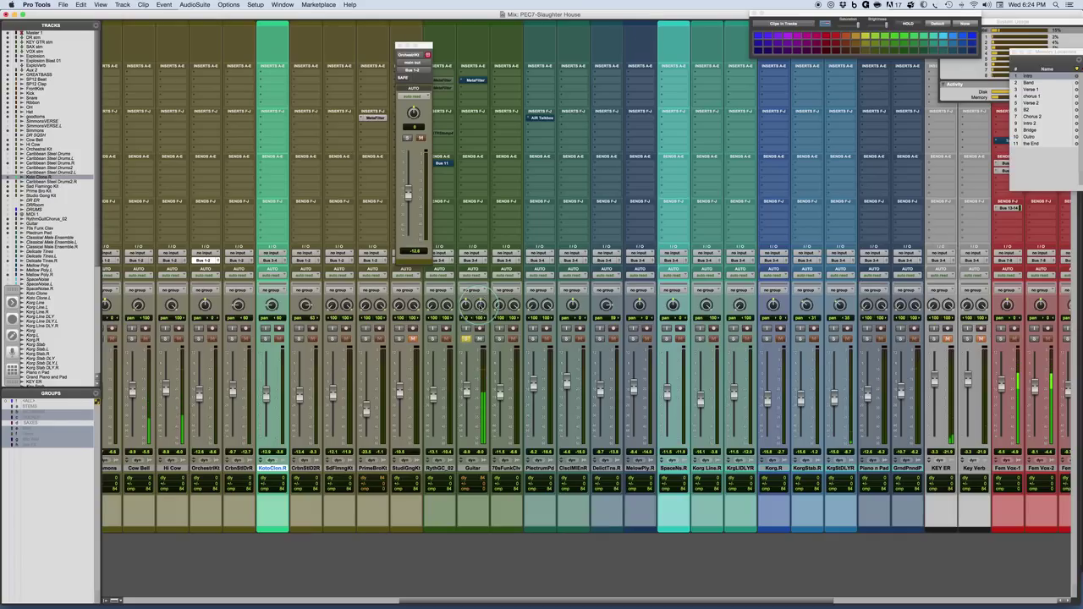
{"action": "left_click", "coordinate": [466, 340]}
{"action": "left_click_drag", "start_coordinate": [466, 386], "coordinate": [466, 391]}
{"action": "left_click", "coordinate": [491, 254]}
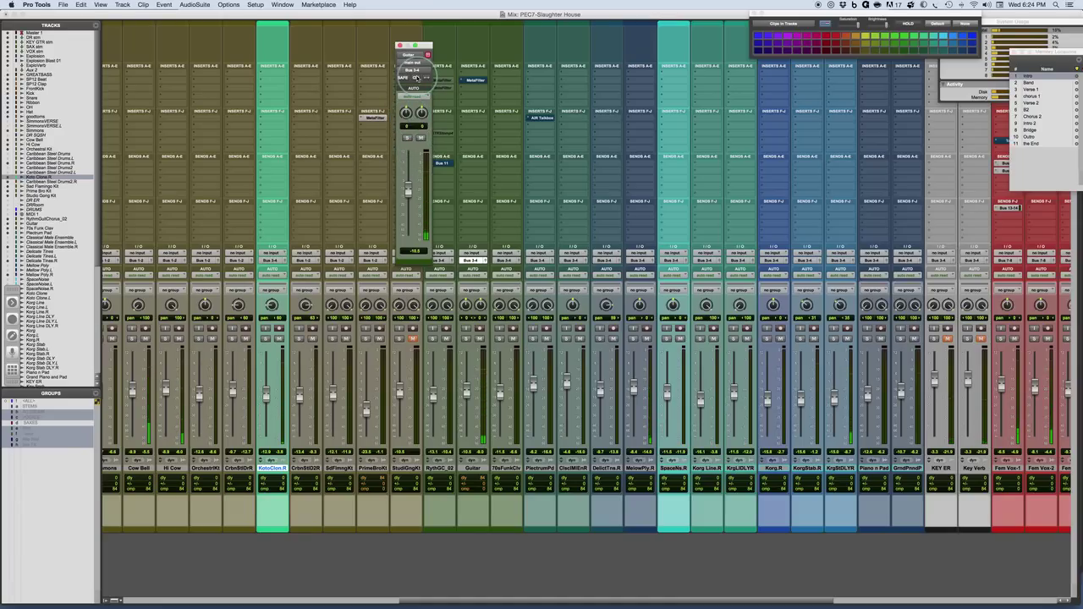
{"action": "mouse_move", "coordinate": [406, 112]}
{"action": "left_mouse_down"}
{"action": "mouse_move", "coordinate": [407, 100]}
{"action": "mouse_move", "coordinate": [408, 110]}
{"action": "left_mouse_up"}
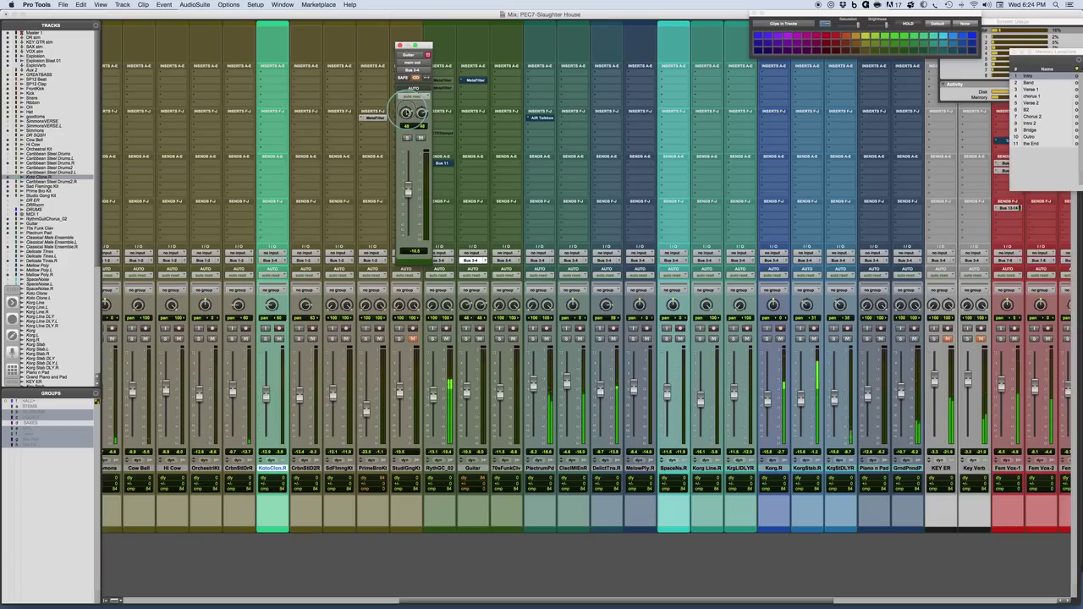
- Set the rhythm guitar chorus fader to about -11 dB with both linked pans at -27, and readjust the Guitar's pans
{"action": "left_click", "coordinate": [435, 338]}
{"action": "left_click_drag", "start_coordinate": [433, 394], "coordinate": [432, 399]}
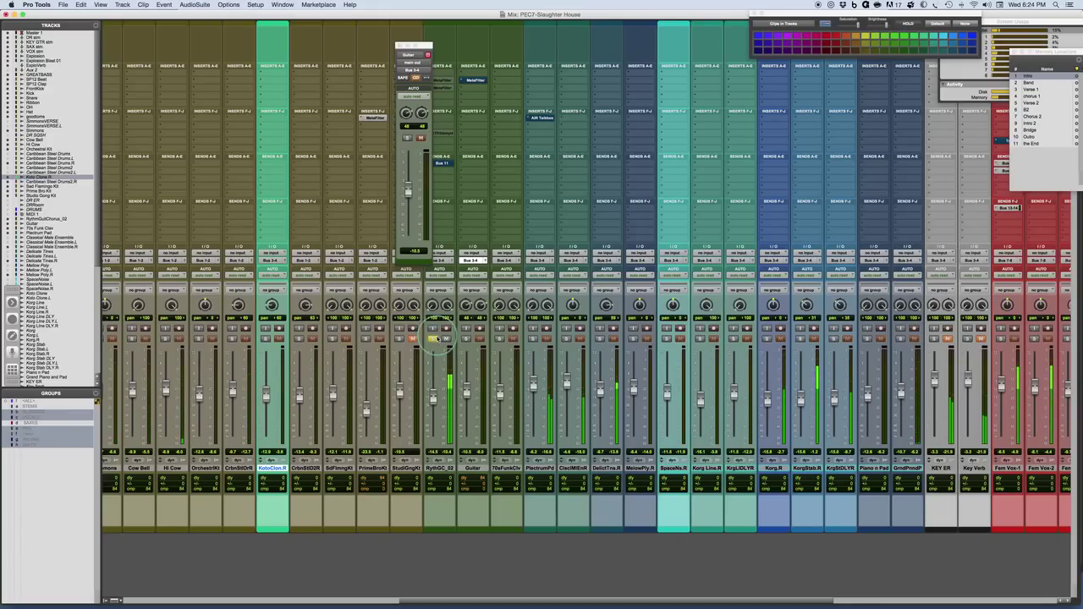
{"action": "left_click", "coordinate": [433, 339]}
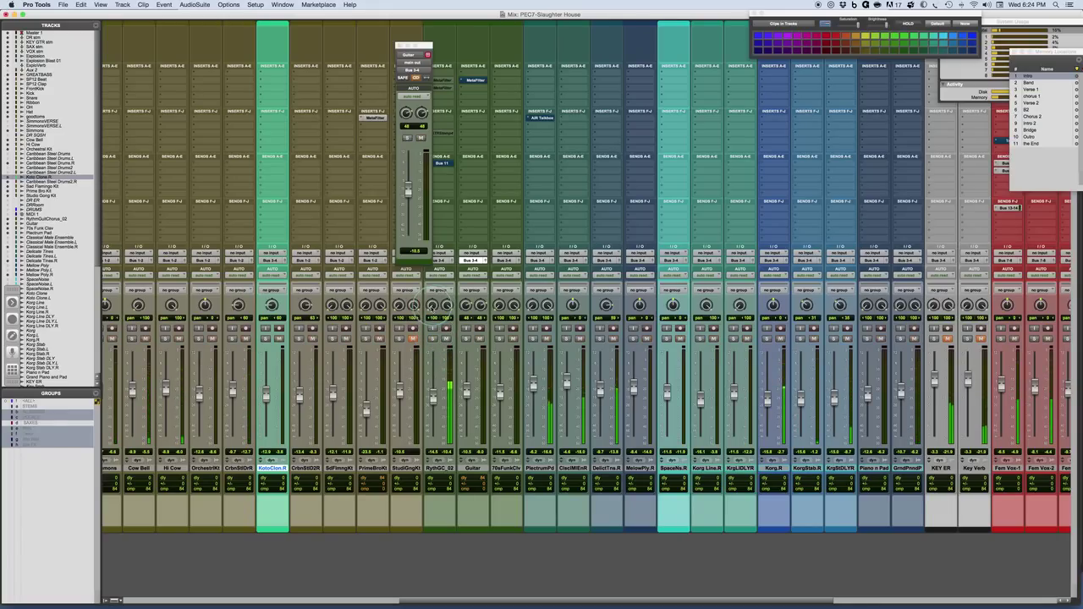
{"action": "left_click", "coordinate": [453, 261]}
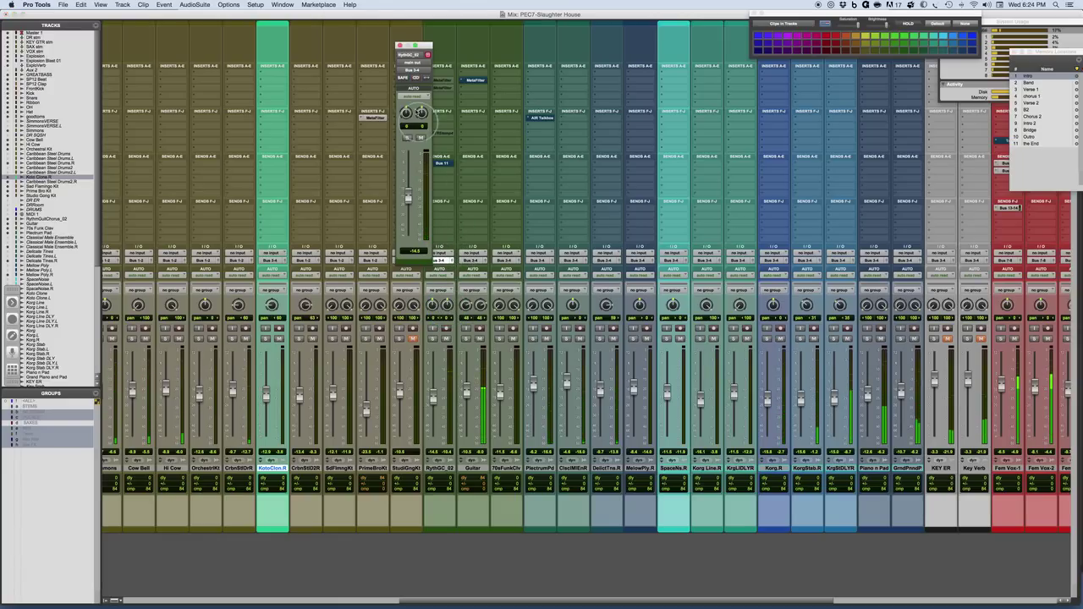
{"action": "left_click", "coordinate": [416, 77]}
{"action": "left_click_drag", "start_coordinate": [433, 301], "coordinate": [432, 319]}
{"action": "left_click", "coordinate": [429, 398]}
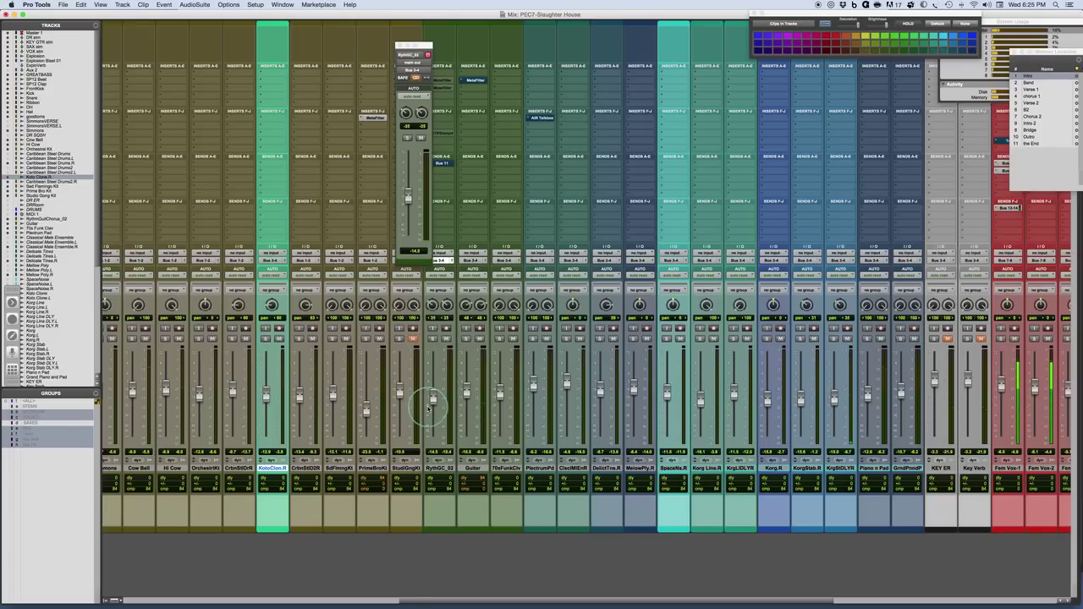
{"action": "left_click_drag", "start_coordinate": [429, 409], "coordinate": [433, 391]}
{"action": "left_click_drag", "start_coordinate": [432, 306], "coordinate": [432, 303]}
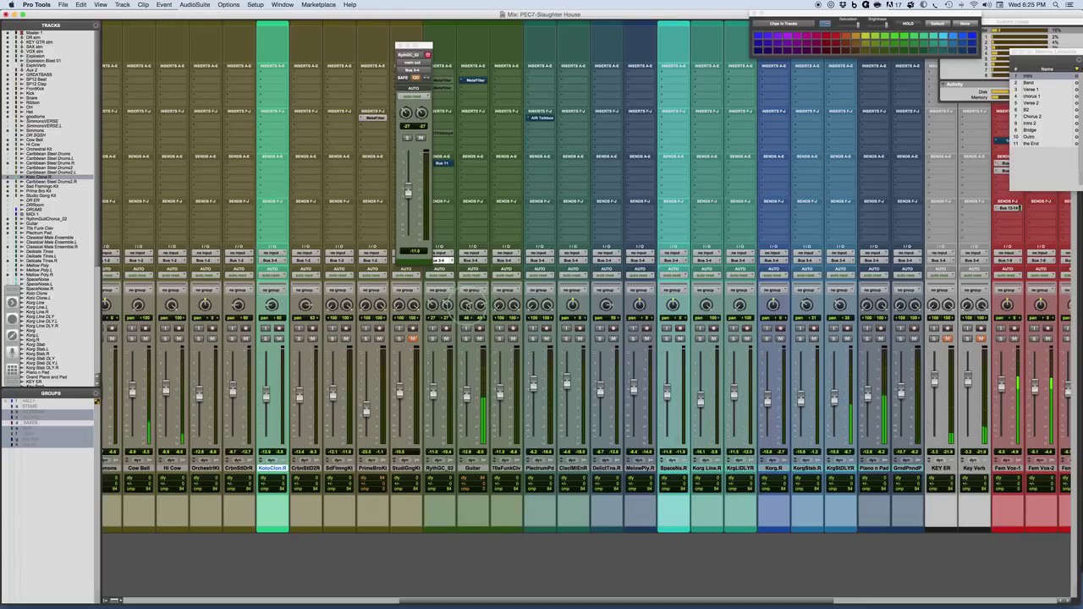
{"action": "left_click_drag", "start_coordinate": [466, 305], "coordinate": [471, 295]}
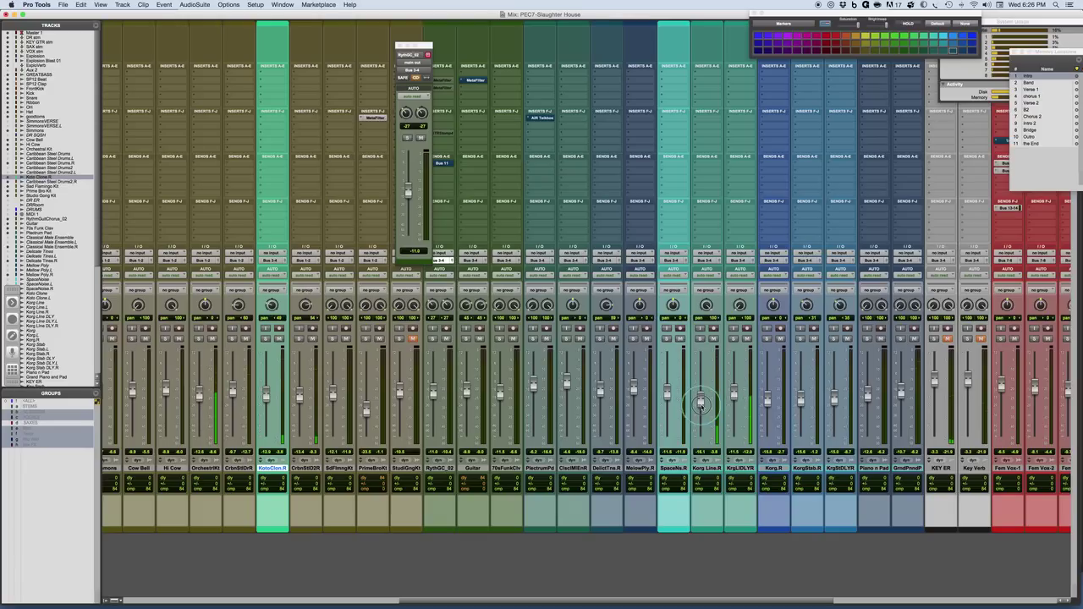
- Lower the Korg Line delay slightly and raise the Korg Stab.R, Korg Stab delay and Korg.R faders
{"action": "mouse_move", "coordinate": [735, 391]}
{"action": "left_mouse_down"}
{"action": "mouse_move", "coordinate": [734, 400]}
{"action": "mouse_move", "coordinate": [701, 399]}
{"action": "mouse_move", "coordinate": [733, 397]}
{"action": "left_mouse_up"}
{"action": "left_click_drag", "start_coordinate": [801, 396], "coordinate": [835, 391]}
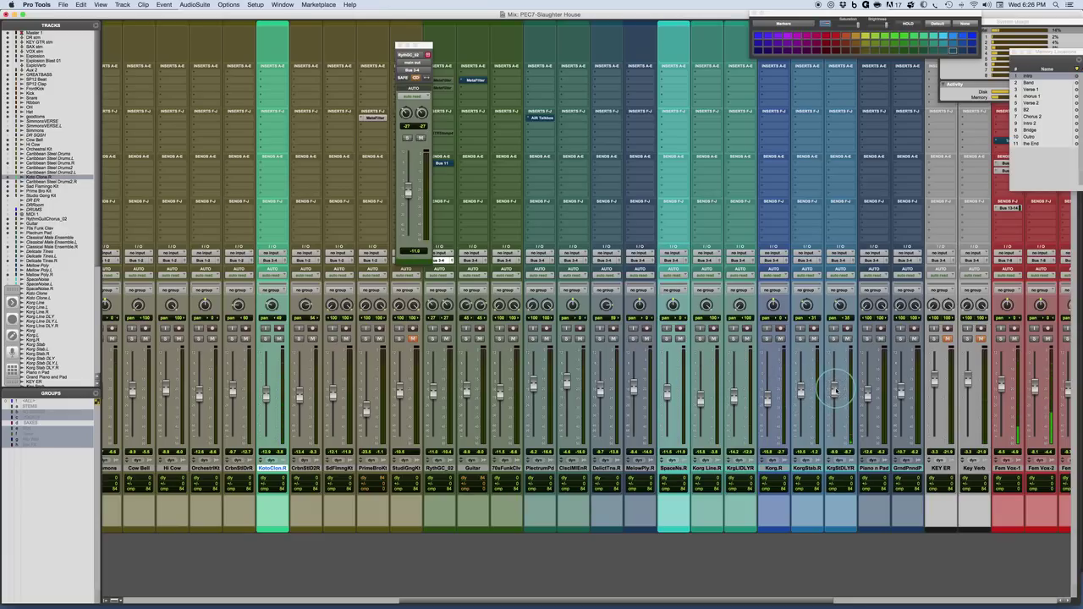
{"action": "left_click", "coordinate": [800, 393]}
{"action": "left_click_drag", "start_coordinate": [801, 391], "coordinate": [801, 389]}
{"action": "left_click", "coordinate": [834, 391]}
{"action": "left_click", "coordinate": [248, 385]}
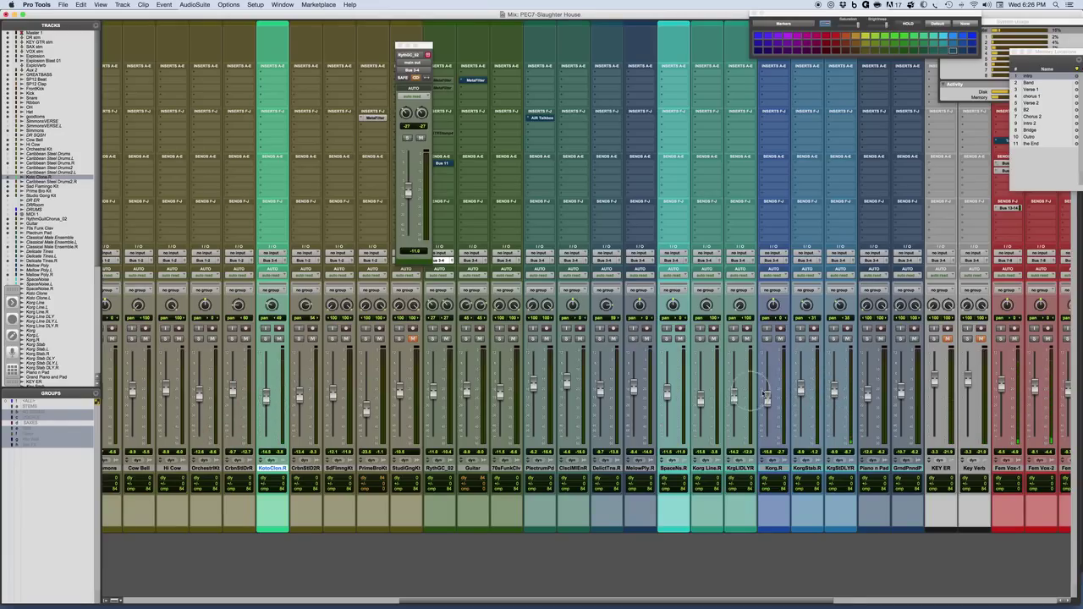
{"action": "left_click", "coordinate": [801, 392]}
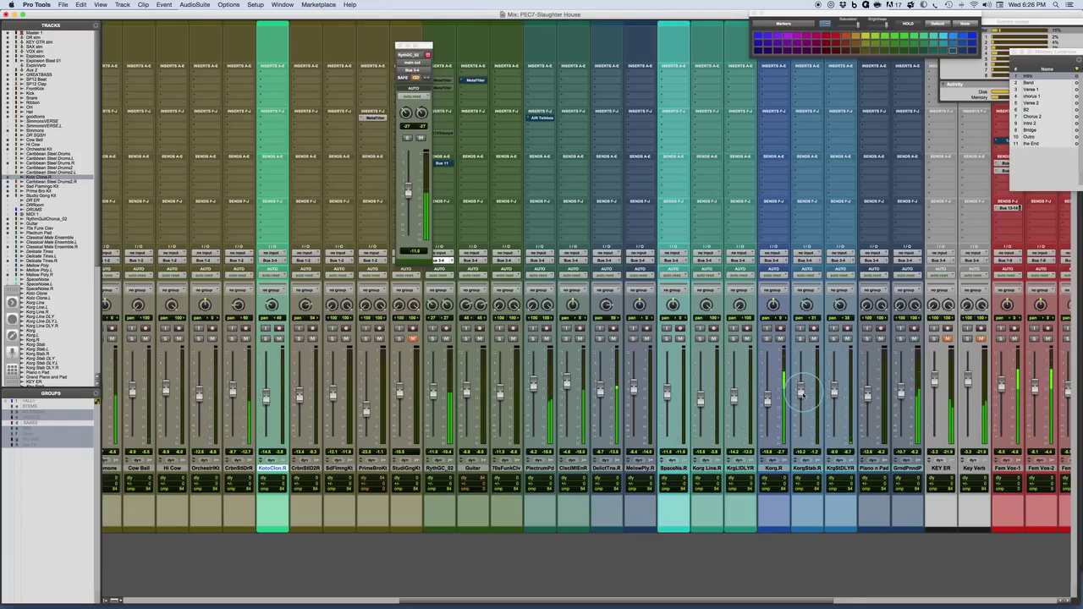
{"action": "left_click", "coordinate": [767, 398]}
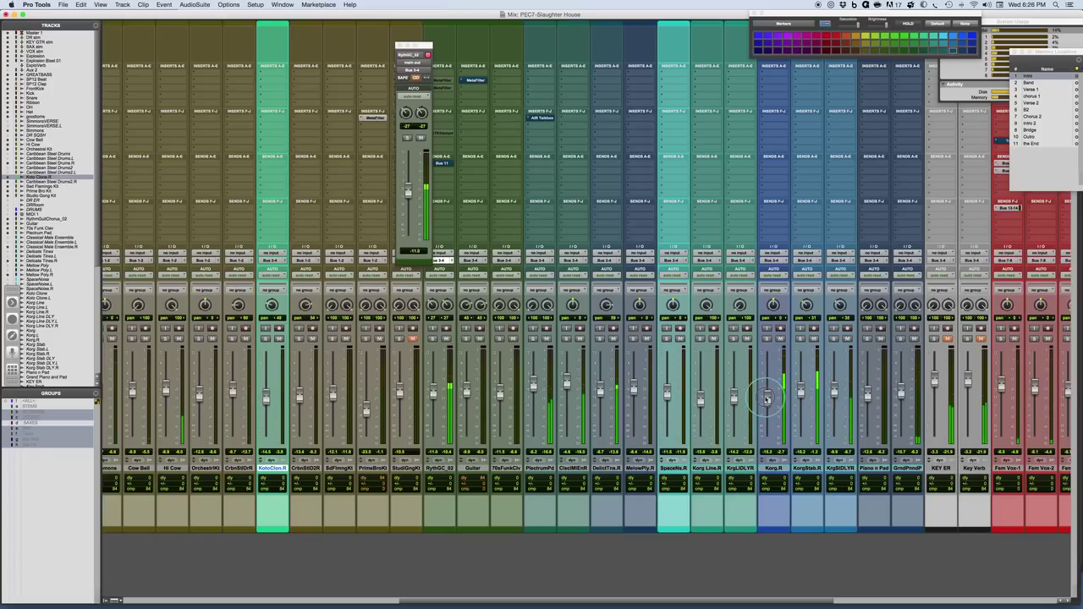
{"action": "left_click_drag", "start_coordinate": [767, 398], "coordinate": [766, 394]}
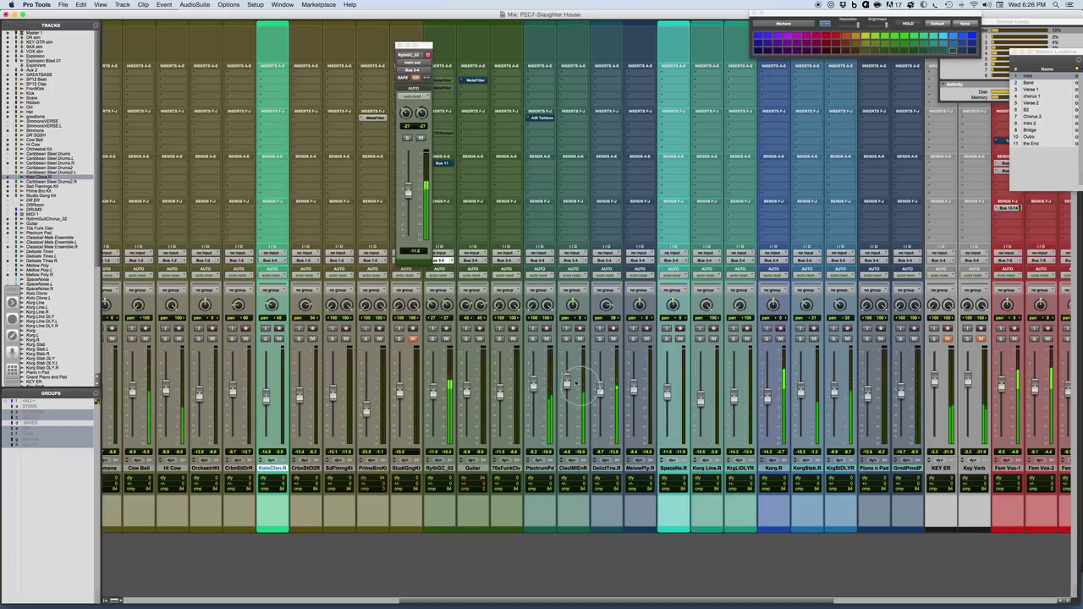
{"action": "left_click", "coordinate": [557, 284]}
{"action": "left_click", "coordinate": [604, 285]}
{"action": "left_click", "coordinate": [708, 287]}
{"action": "left_click", "coordinate": [640, 302]}
{"action": "left_click", "coordinate": [439, 373]}
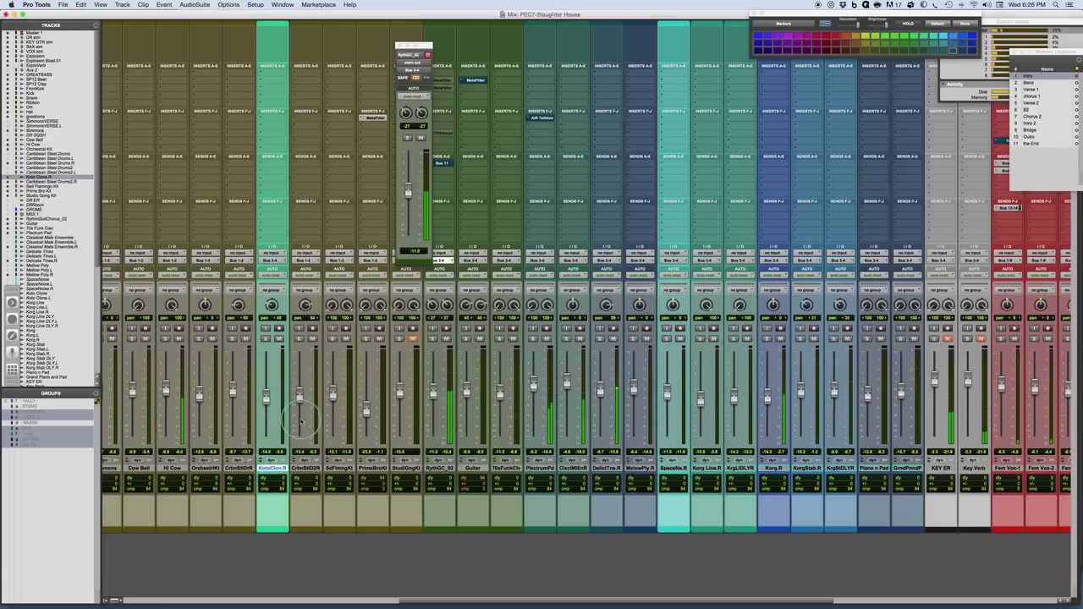
- Lower the Koto Clone.R fader slightly and adjust its pan, and set the neighbouring Caribbean Steel Drums2.R pan to 42
{"action": "left_click", "coordinate": [269, 414]}
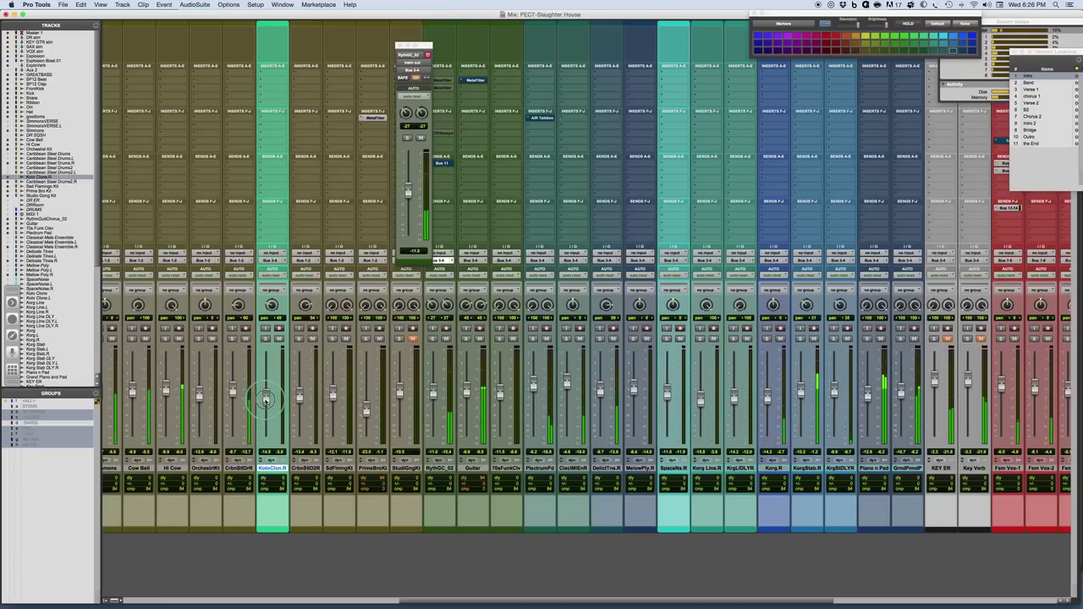
{"action": "left_click_drag", "start_coordinate": [266, 398], "coordinate": [265, 403]}
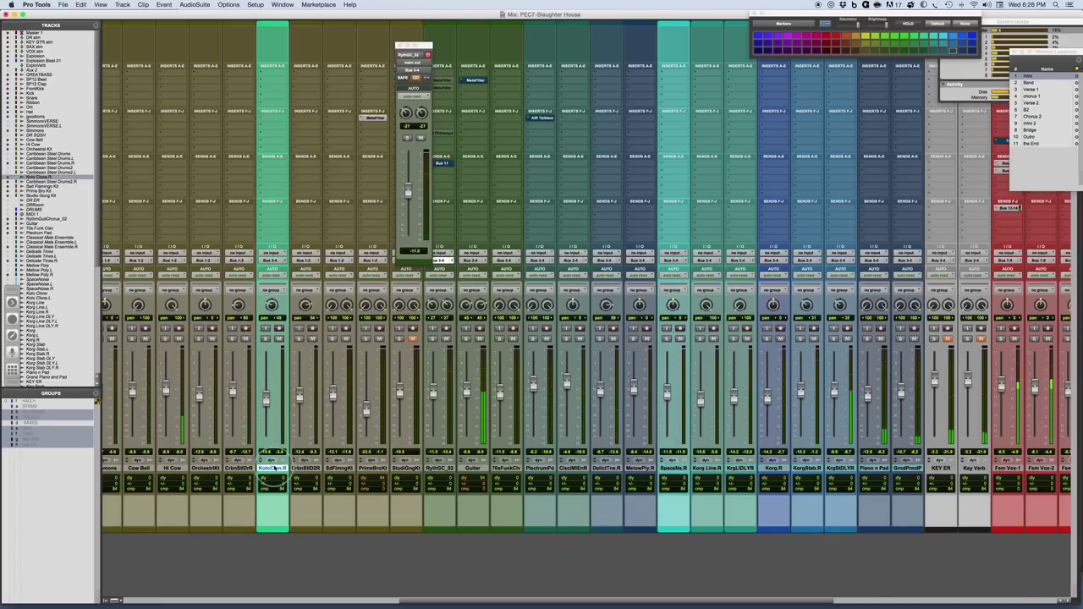
{"action": "left_click_drag", "start_coordinate": [272, 310], "coordinate": [280, 273]}
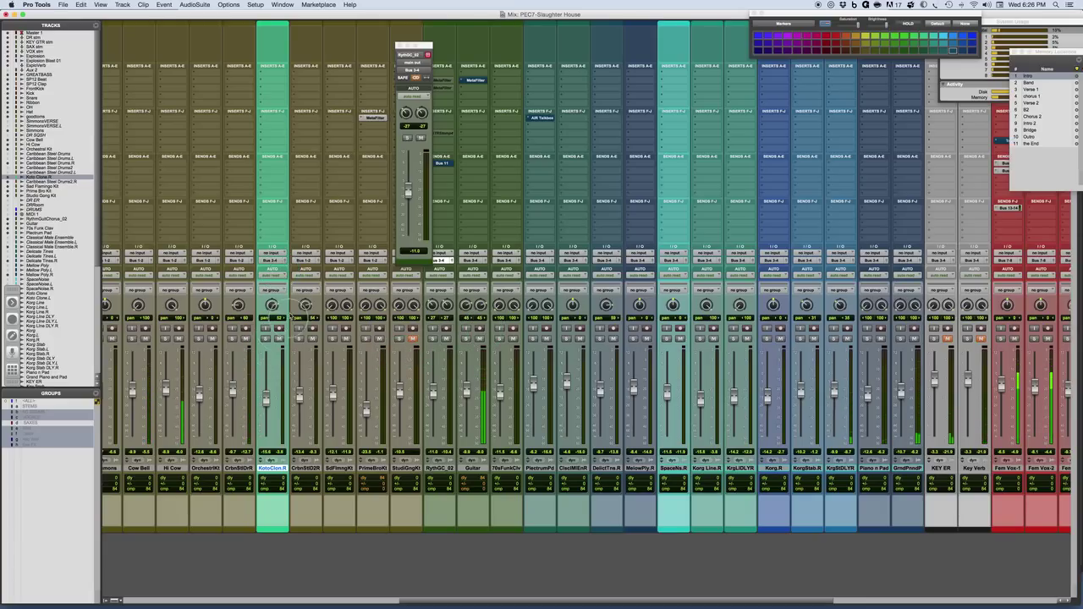
{"action": "left_click_drag", "start_coordinate": [306, 305], "coordinate": [310, 338]}
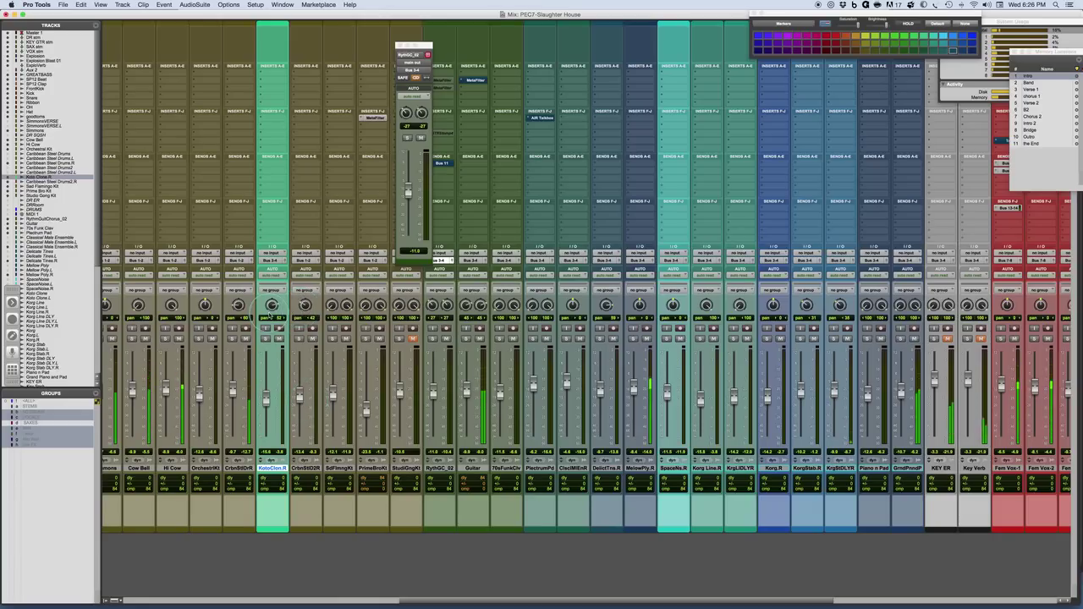
- Readjust the Koto Clone.R pan with a brief solo check, trying it at 0 and setting it to 40
{"action": "left_click_drag", "start_coordinate": [272, 306], "coordinate": [269, 314]}
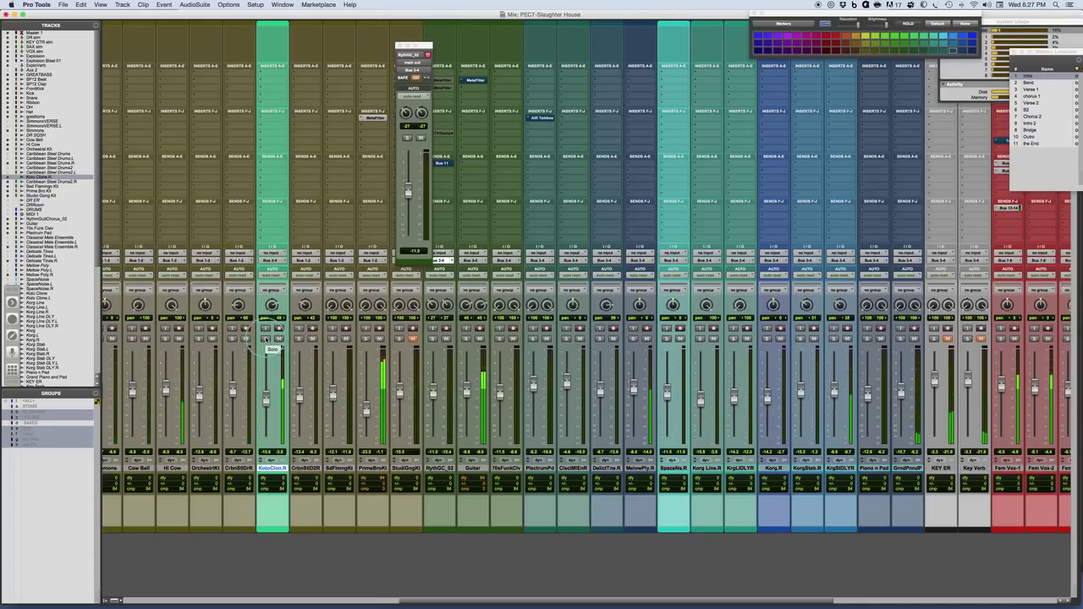
{"action": "left_click", "coordinate": [266, 339]}
{"action": "left_click", "coordinate": [266, 339]}
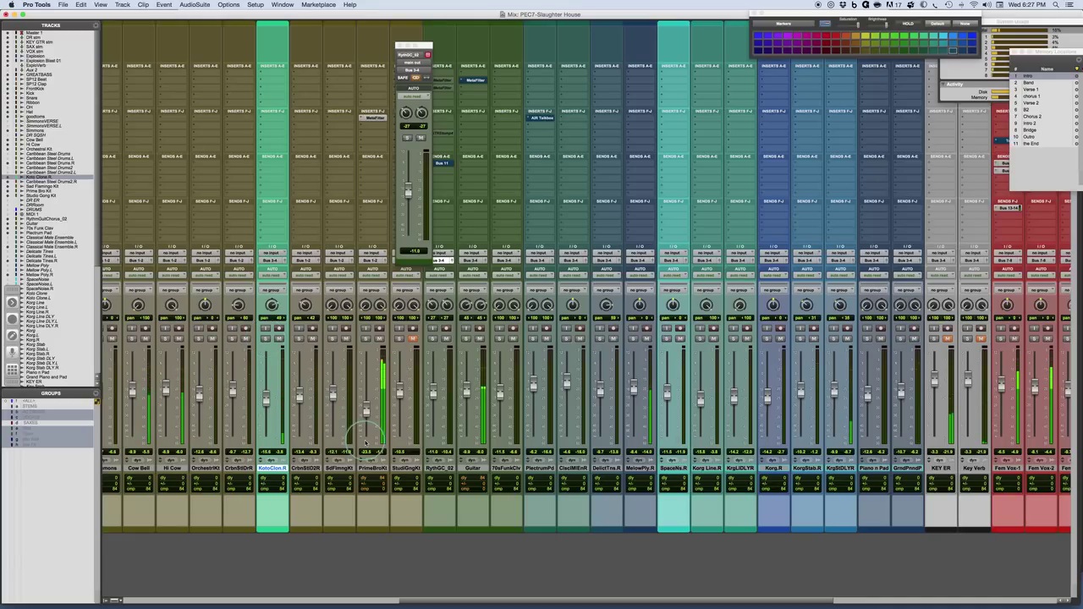
{"action": "left_click", "coordinate": [272, 304]}
{"action": "left_click_drag", "start_coordinate": [274, 311], "coordinate": [278, 337]}
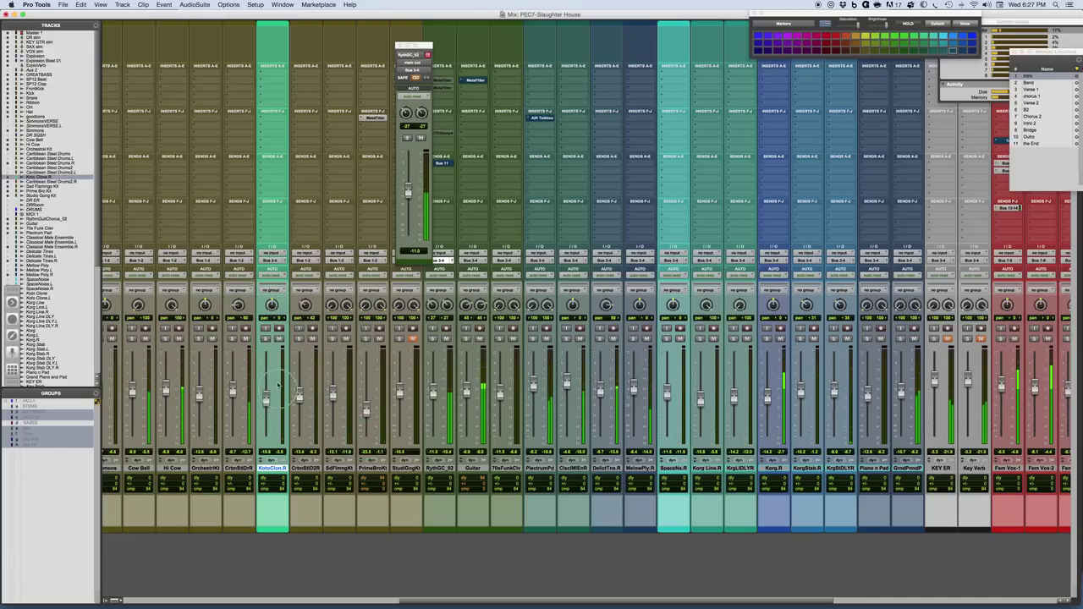
{"action": "left_click", "coordinate": [274, 377]}
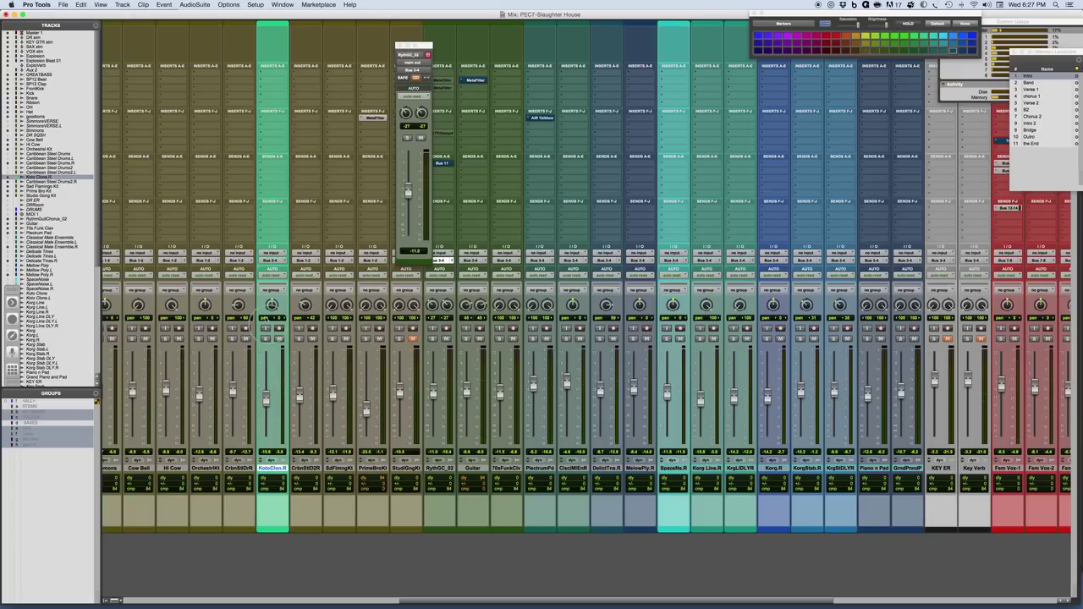
{"action": "left_click_drag", "start_coordinate": [270, 319], "coordinate": [270, 324]}
- Set the Caribbean Steel Drums2.R pan to 53 and both linked rhythm guitar chorus pans to 31, and start playback
{"action": "left_click_drag", "start_coordinate": [309, 315], "coordinate": [305, 301]}
{"action": "left_click_drag", "start_coordinate": [434, 305], "coordinate": [473, 282]}
{"action": "key", "text": "space"}
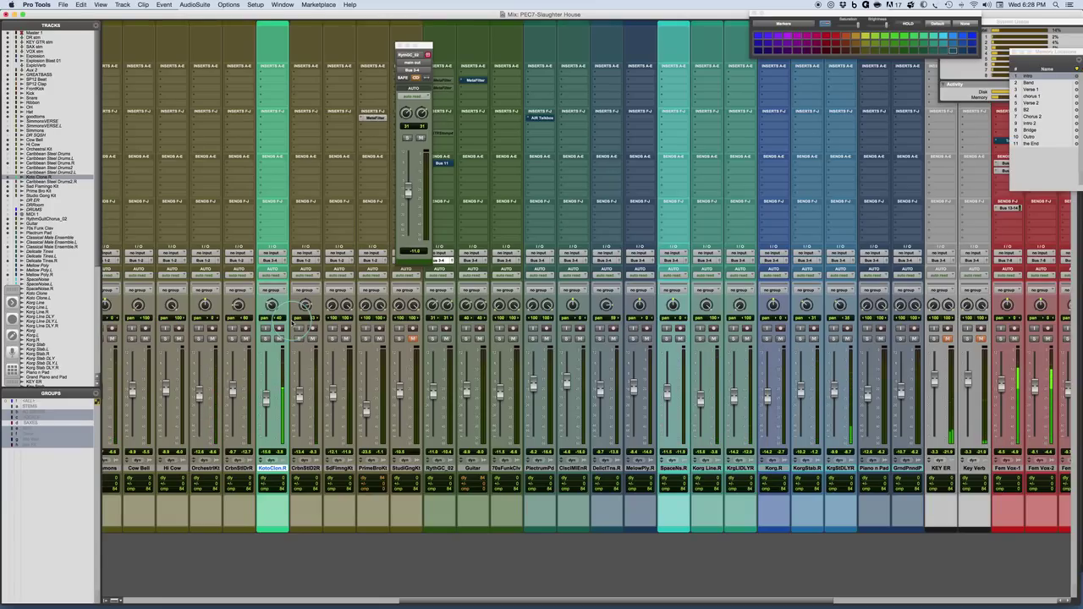
- Solo the Classical Male Ensemble.R track and insert the mono/stereo Doubler2 modulation plug-in on it
{"action": "scroll", "coordinate": [253, 373], "scroll_direction": "left", "scroll_amount": 8}
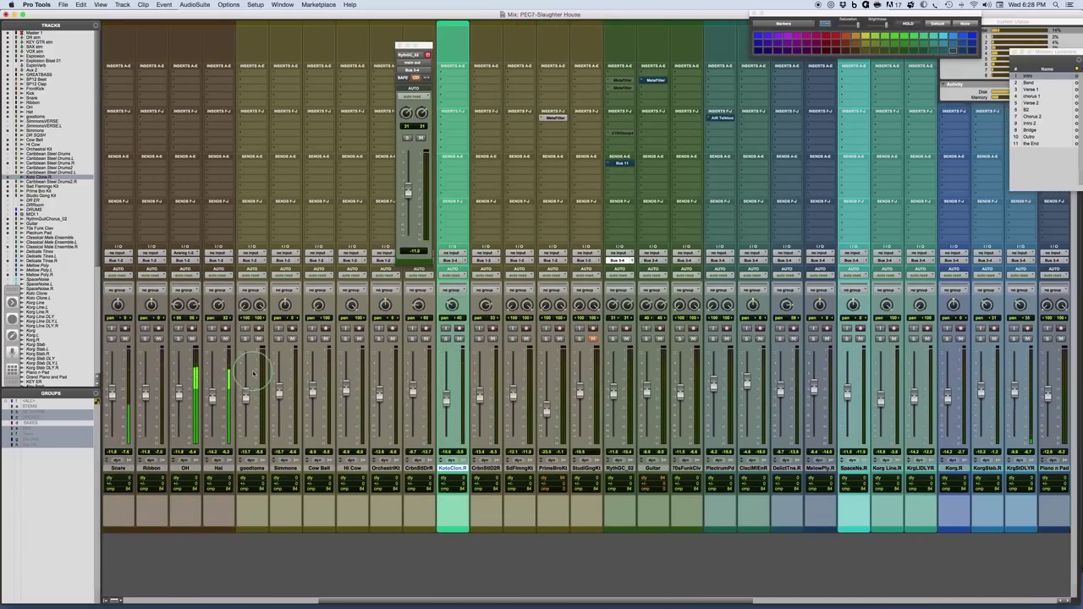
{"action": "scroll", "coordinate": [253, 373], "scroll_direction": "left", "scroll_amount": 7}
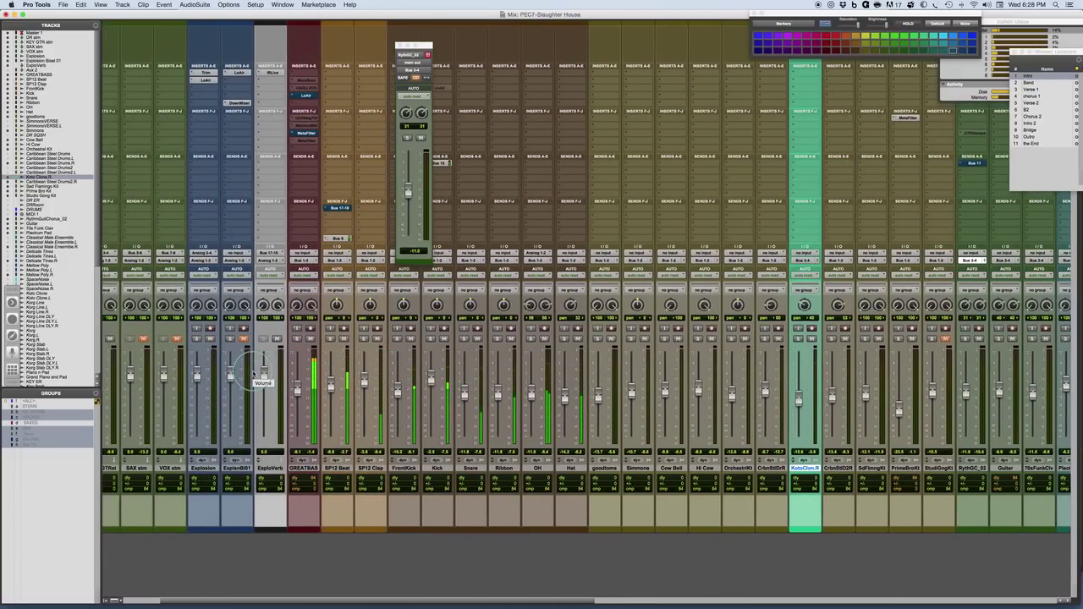
{"action": "scroll", "coordinate": [253, 373], "scroll_direction": "left", "scroll_amount": 2}
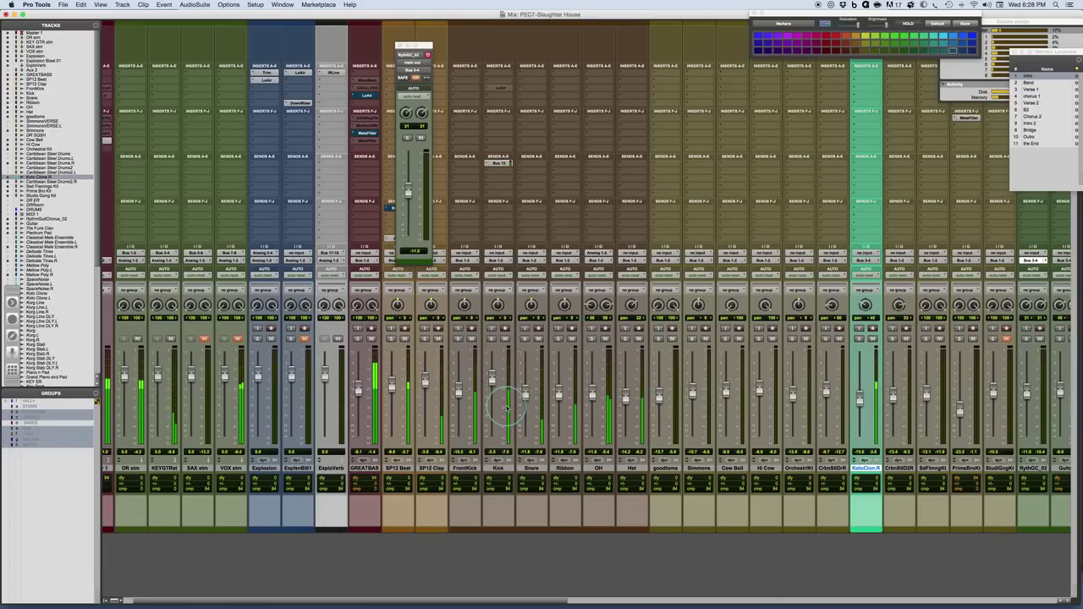
{"action": "scroll", "coordinate": [507, 406], "scroll_direction": "right", "scroll_amount": 7}
{"action": "scroll", "coordinate": [508, 409], "scroll_direction": "right", "scroll_amount": 8}
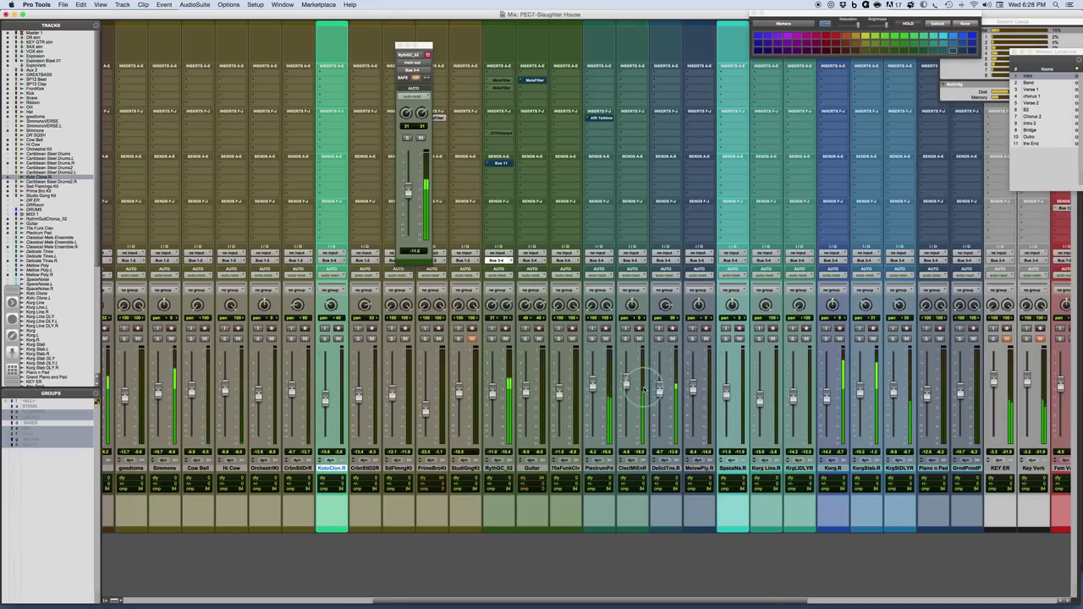
{"action": "left_click", "coordinate": [626, 339]}
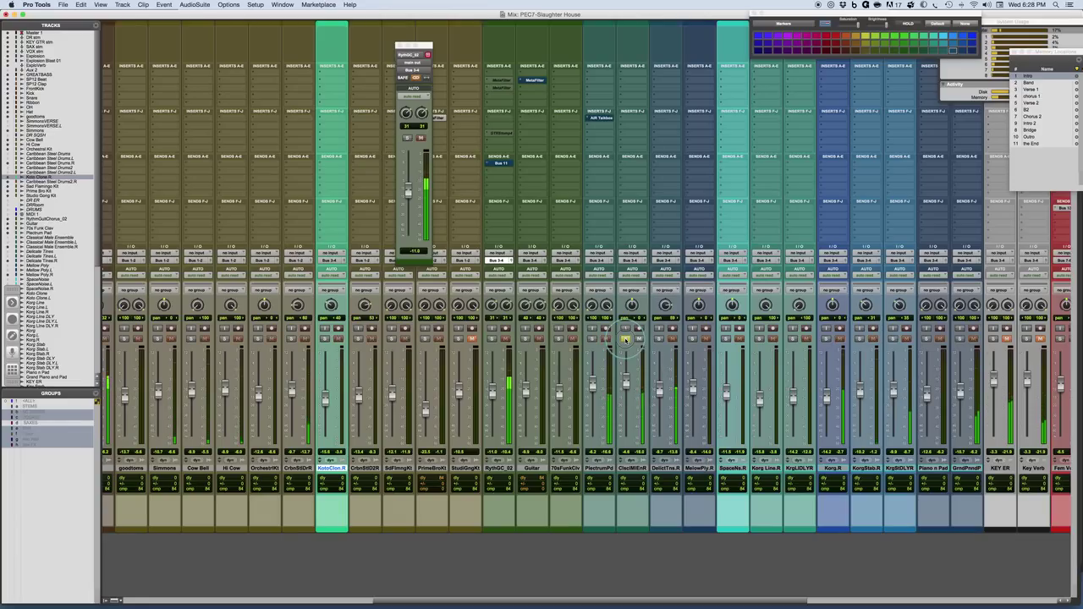
{"action": "left_click", "coordinate": [622, 106]}
{"action": "mouse_move", "coordinate": [645, 119]}
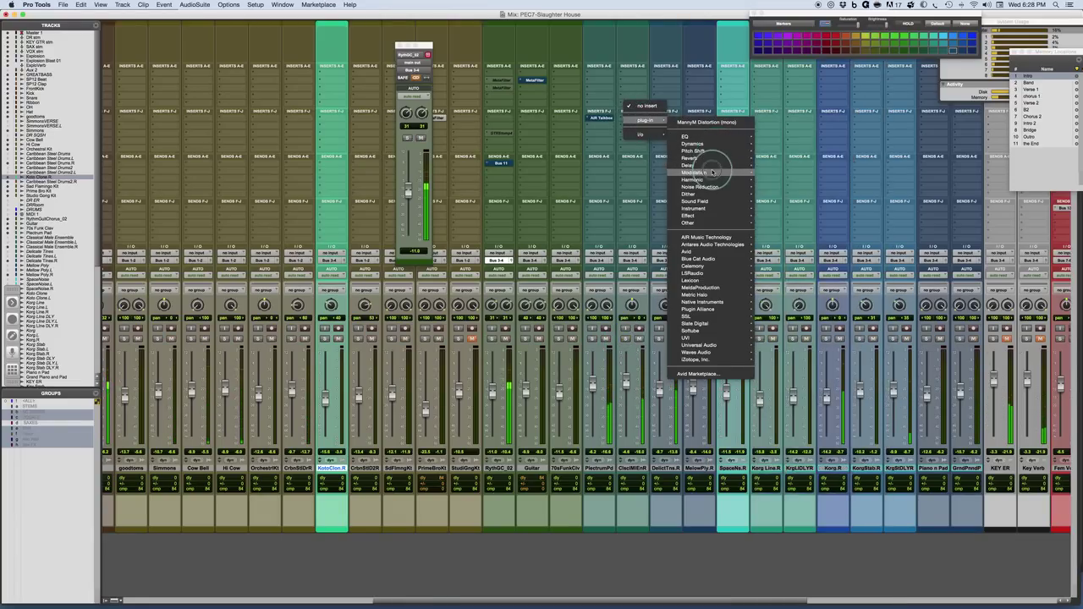
{"action": "mouse_move", "coordinate": [713, 172]}
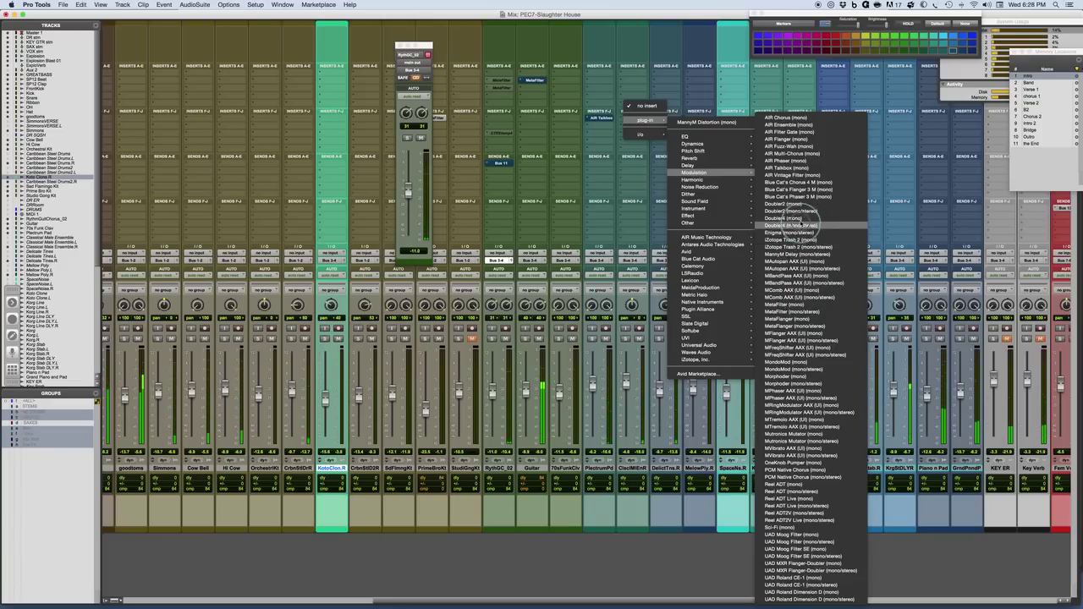
{"action": "left_click", "coordinate": [800, 212]}
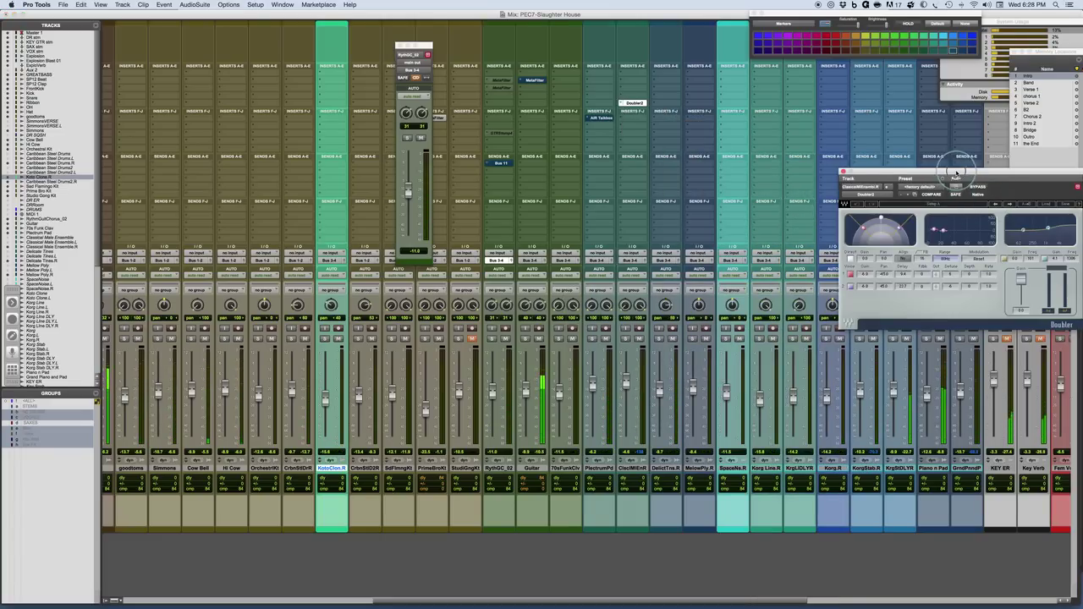
{"action": "left_click_drag", "start_coordinate": [955, 178], "coordinate": [743, 153]}
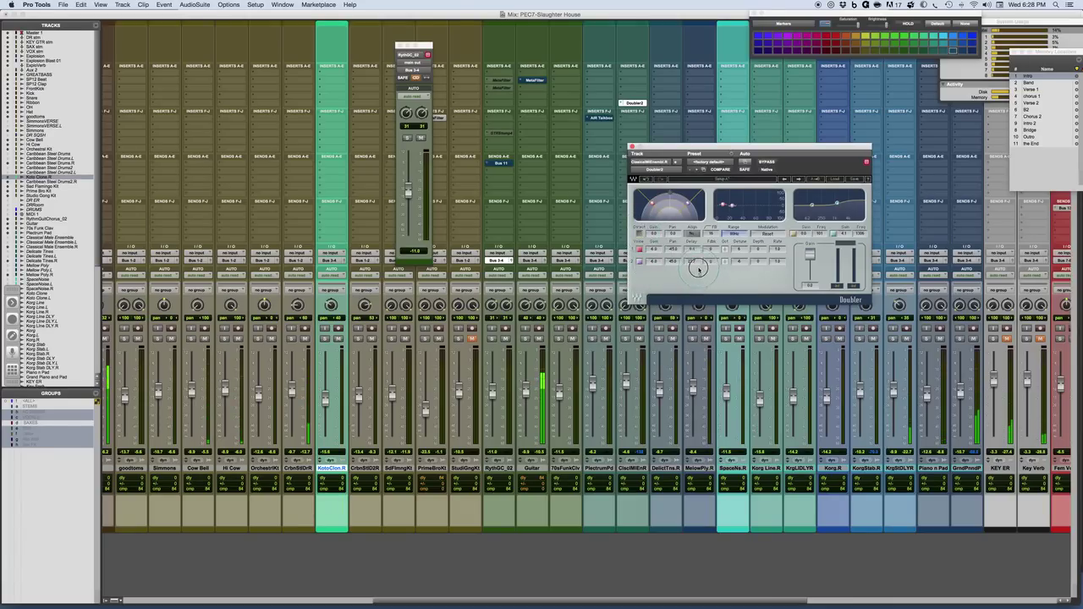
- Shorten the Doubler voice delays, enable its direct signal and raise both voice gains to 0.0
{"action": "mouse_move", "coordinate": [683, 261]}
{"action": "left_mouse_down"}
{"action": "mouse_move", "coordinate": [704, 275]}
{"action": "mouse_move", "coordinate": [698, 248]}
{"action": "left_mouse_up"}
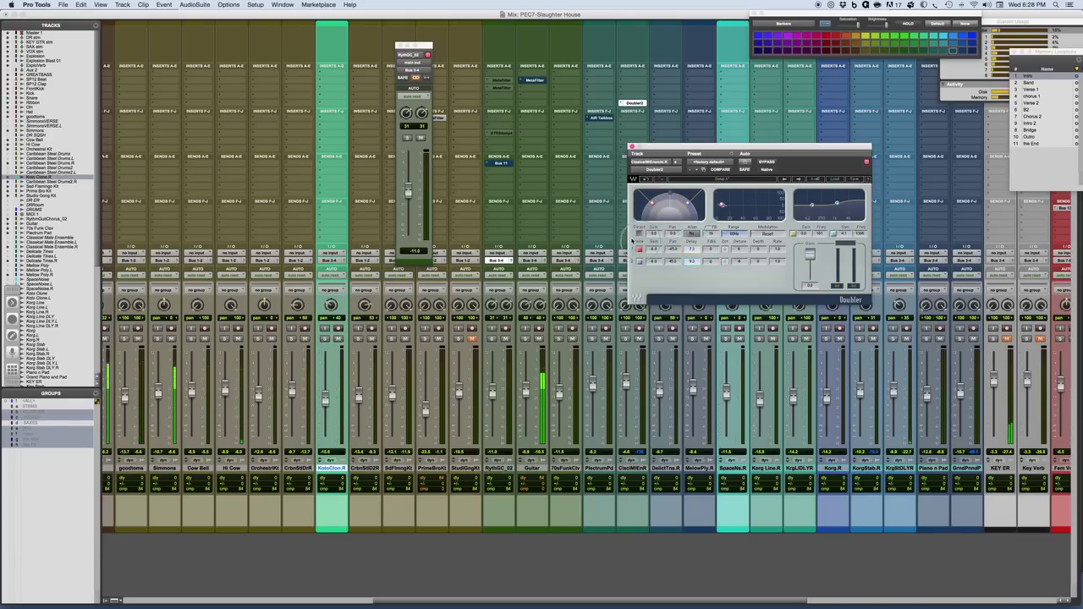
{"action": "left_click", "coordinate": [639, 233]}
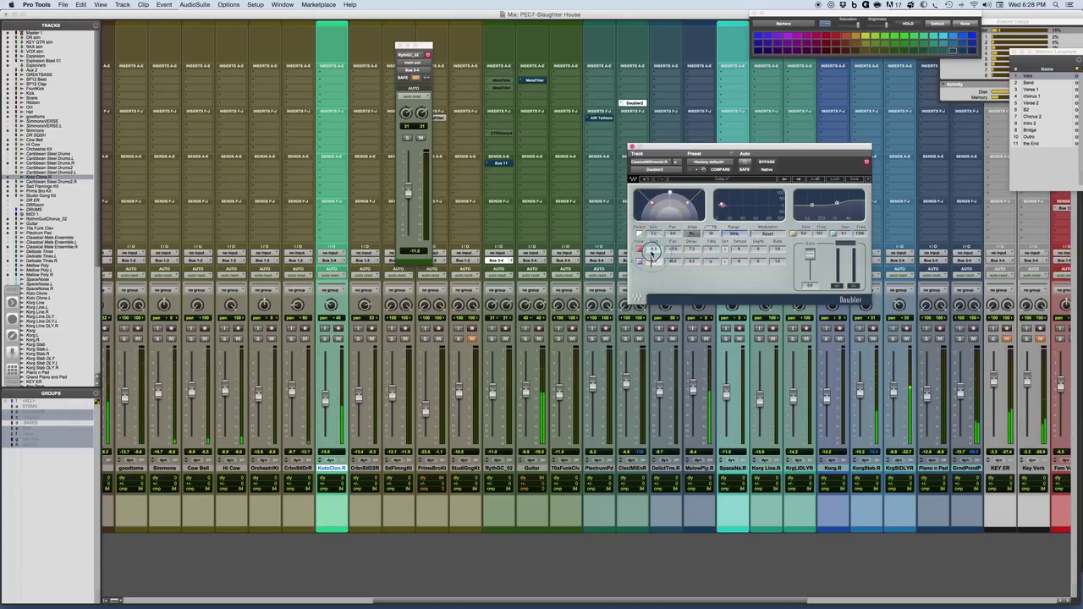
{"action": "left_click_drag", "start_coordinate": [656, 259], "coordinate": [648, 211]}
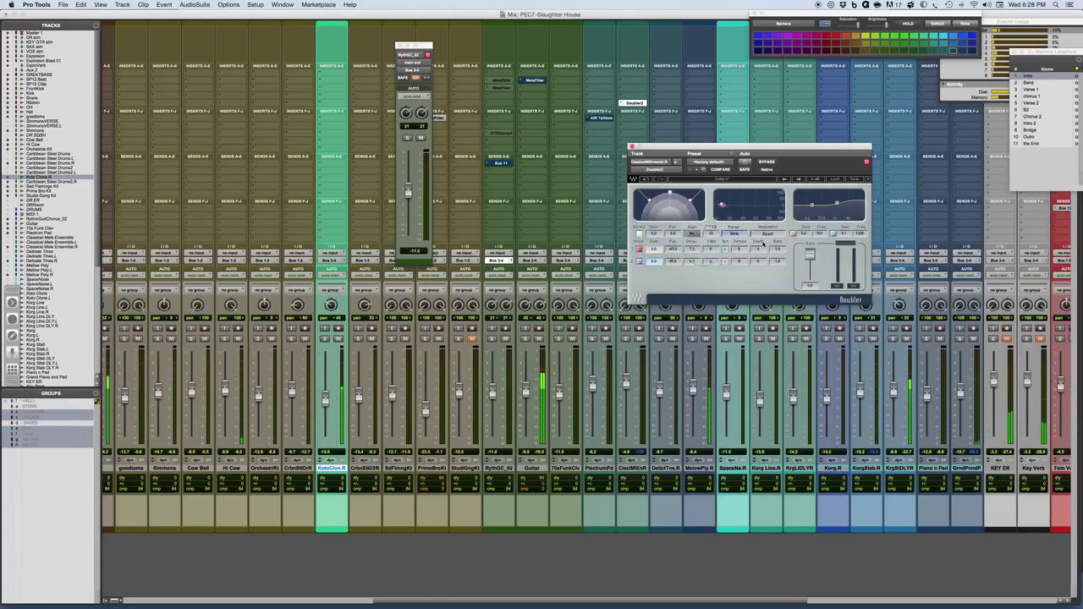
- Recall the chorus 1 marker and lower the Doubler's direct gain while soloing the Classical Male Ensemble.R track
{"action": "left_click", "coordinate": [1033, 97]}
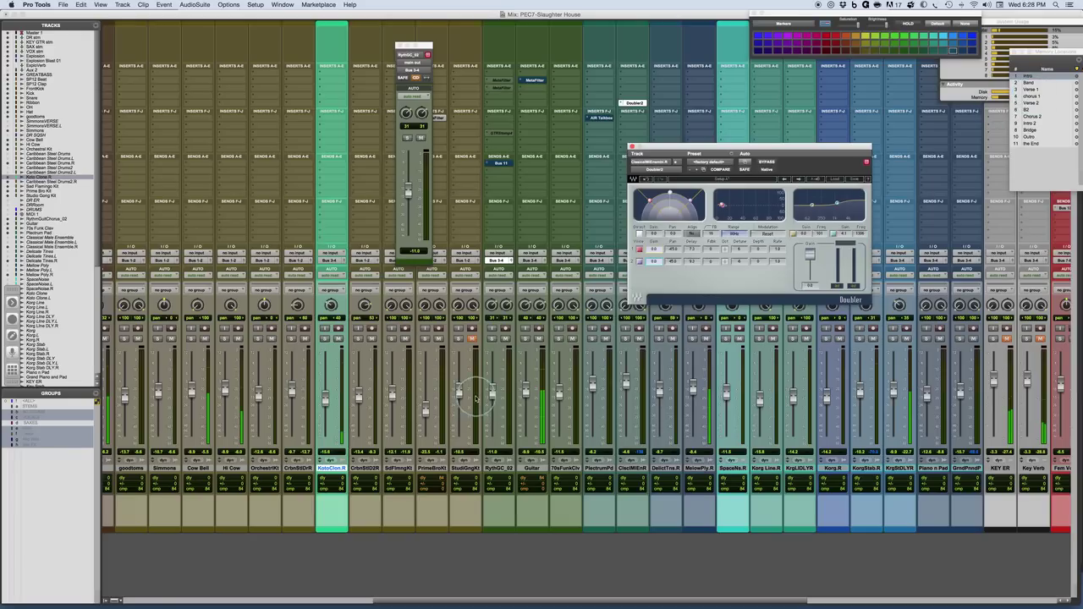
{"action": "left_click", "coordinate": [525, 339]}
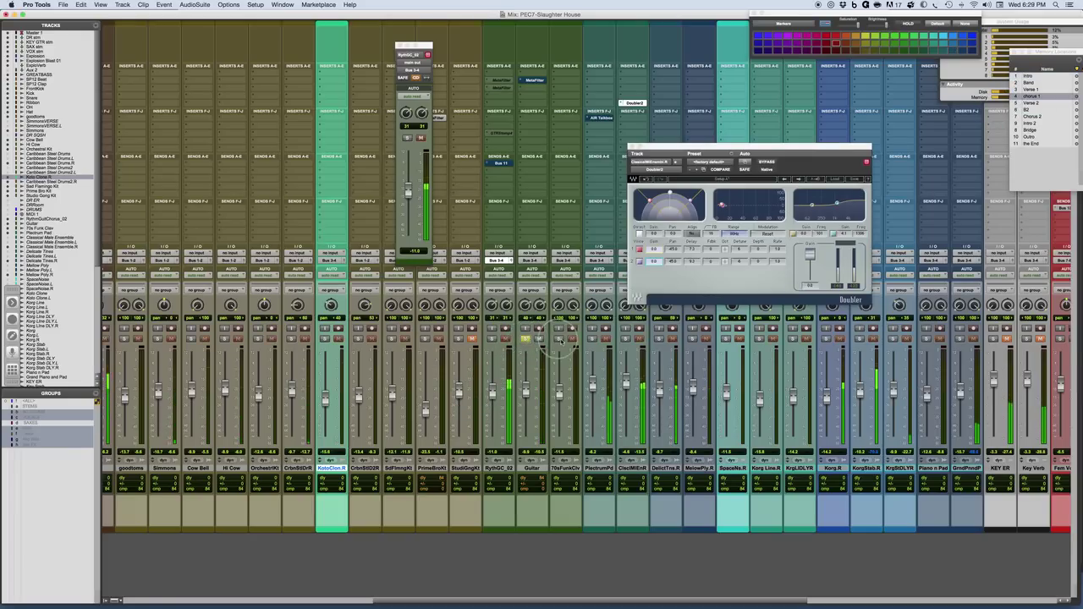
{"action": "left_click", "coordinate": [626, 338]}
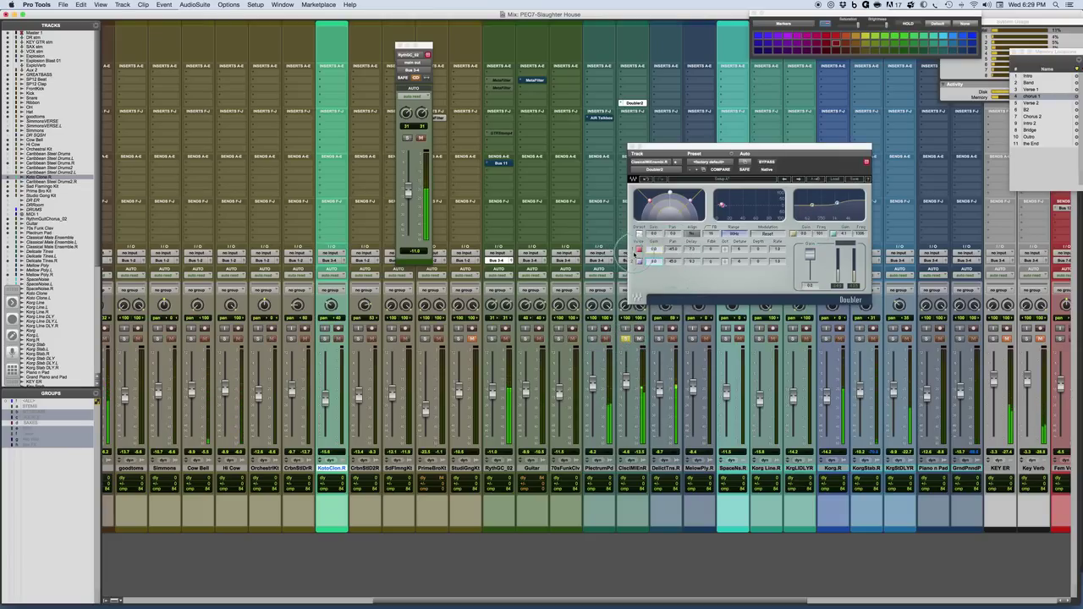
{"action": "left_click", "coordinate": [642, 237]}
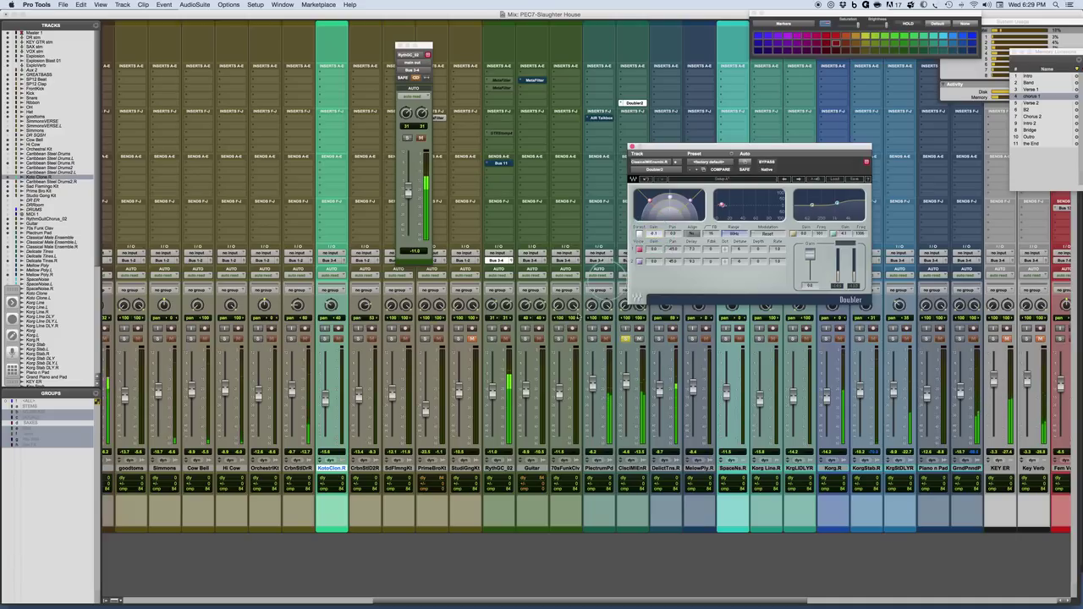
{"action": "left_click", "coordinate": [626, 338]}
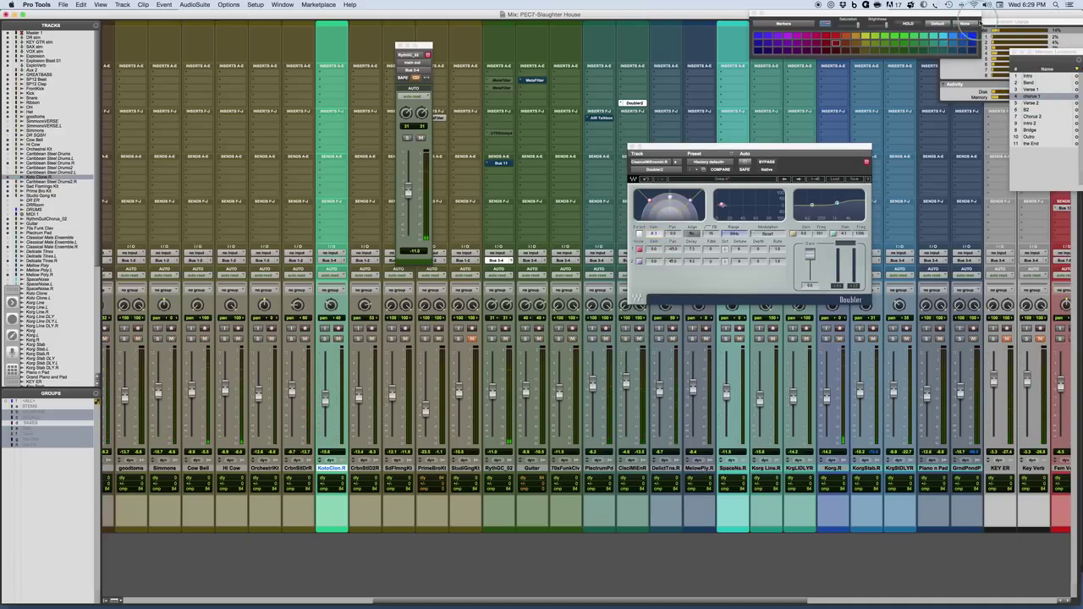
- Play the session from just before chorus 1 in the Edit window and return to the mixer, moving the floating fader and Doubler windows aside
{"action": "left_click", "coordinate": [1034, 96]}
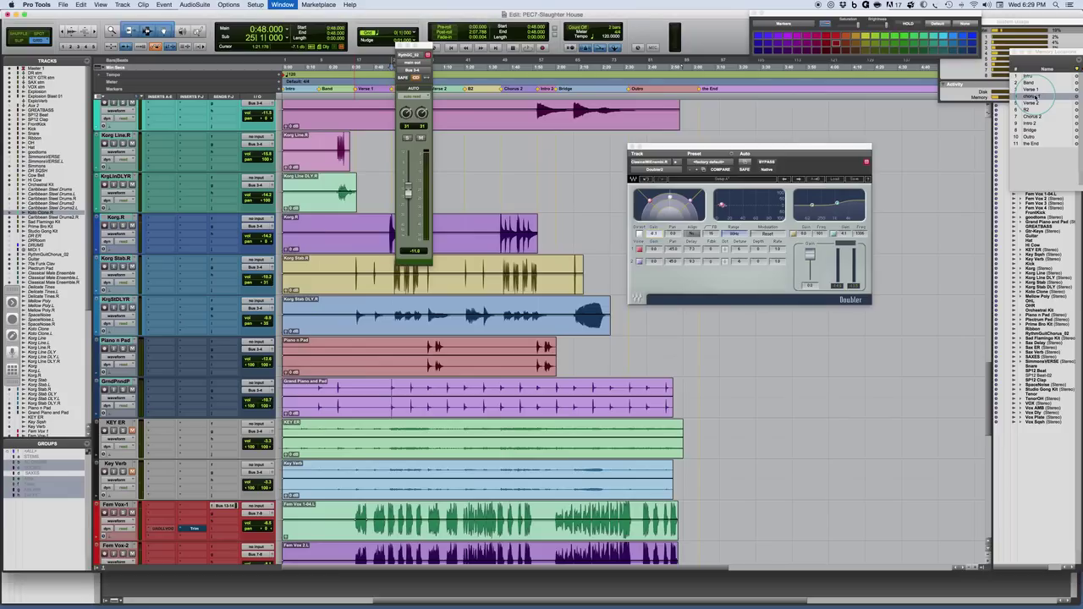
{"action": "left_click_drag", "start_coordinate": [411, 53], "coordinate": [506, 49]}
{"action": "left_click", "coordinate": [384, 64]}
{"action": "key", "text": "space"}
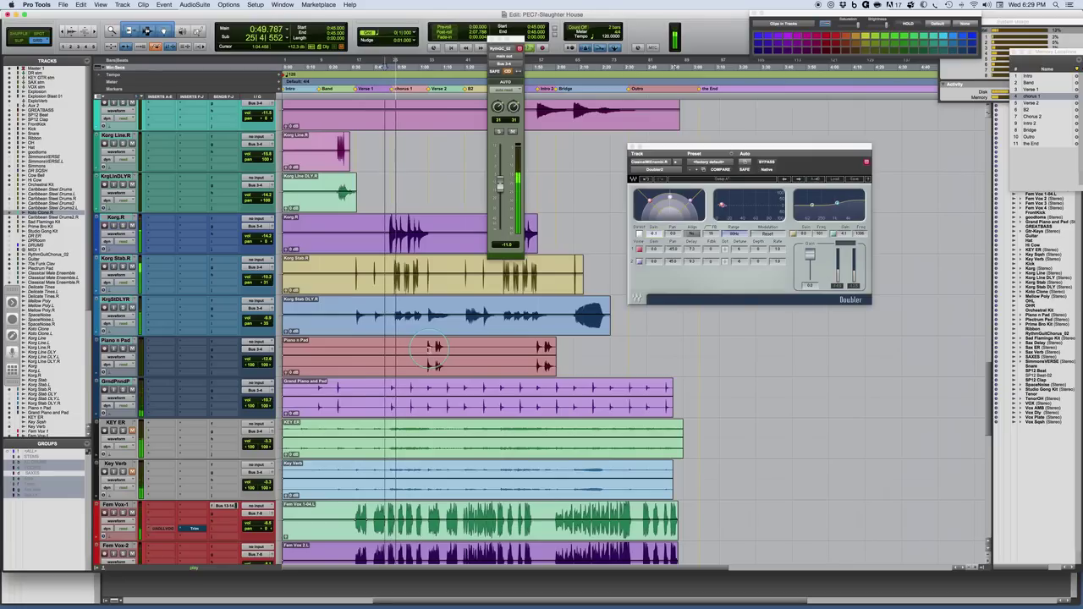
{"action": "key", "text": "super+equal"}
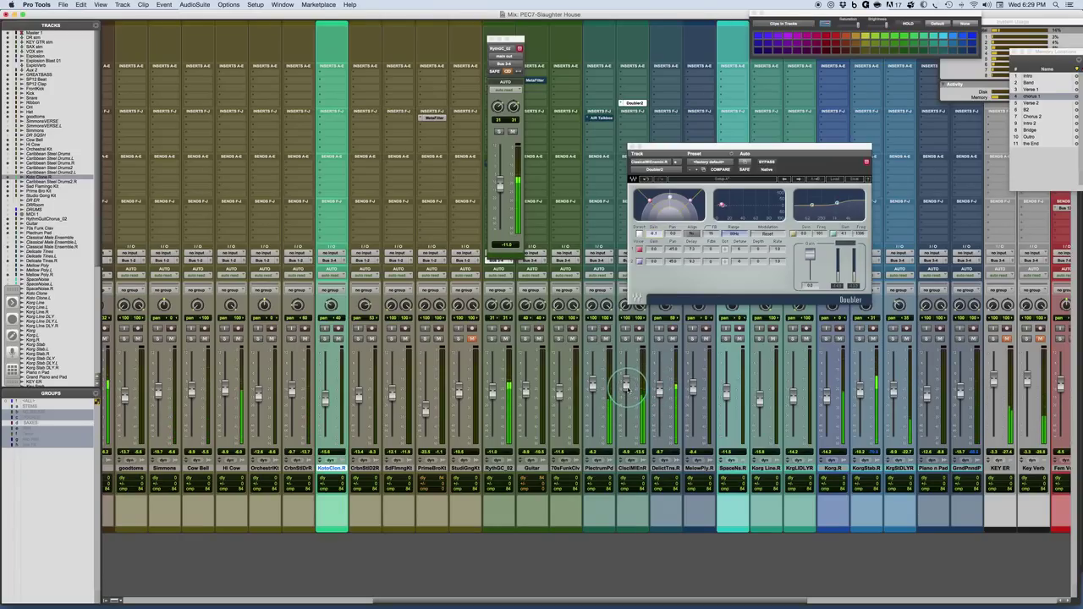
{"action": "left_click_drag", "start_coordinate": [677, 149], "coordinate": [737, 76]}
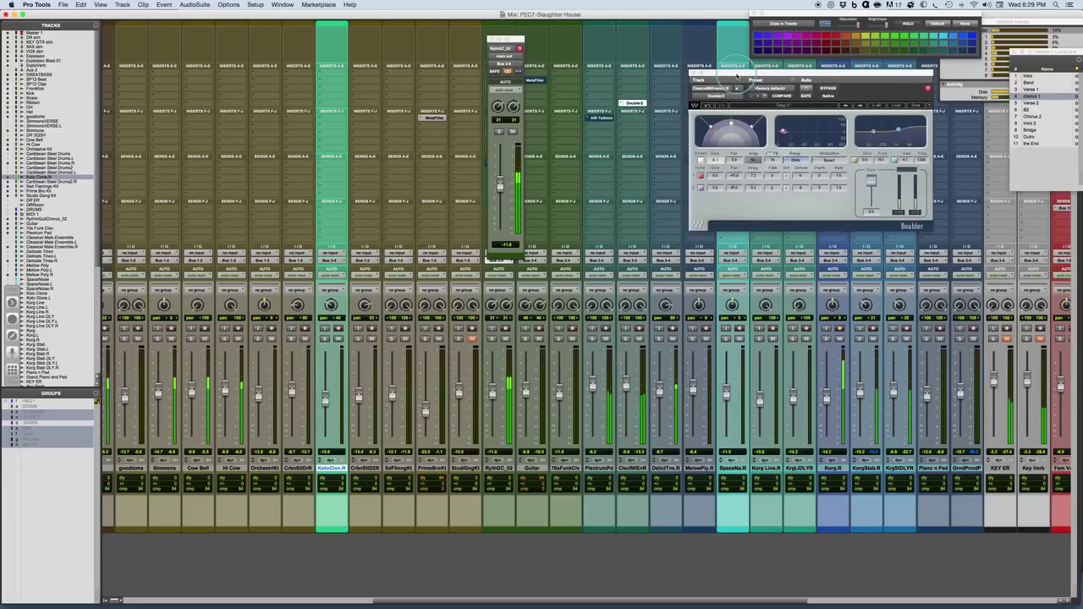